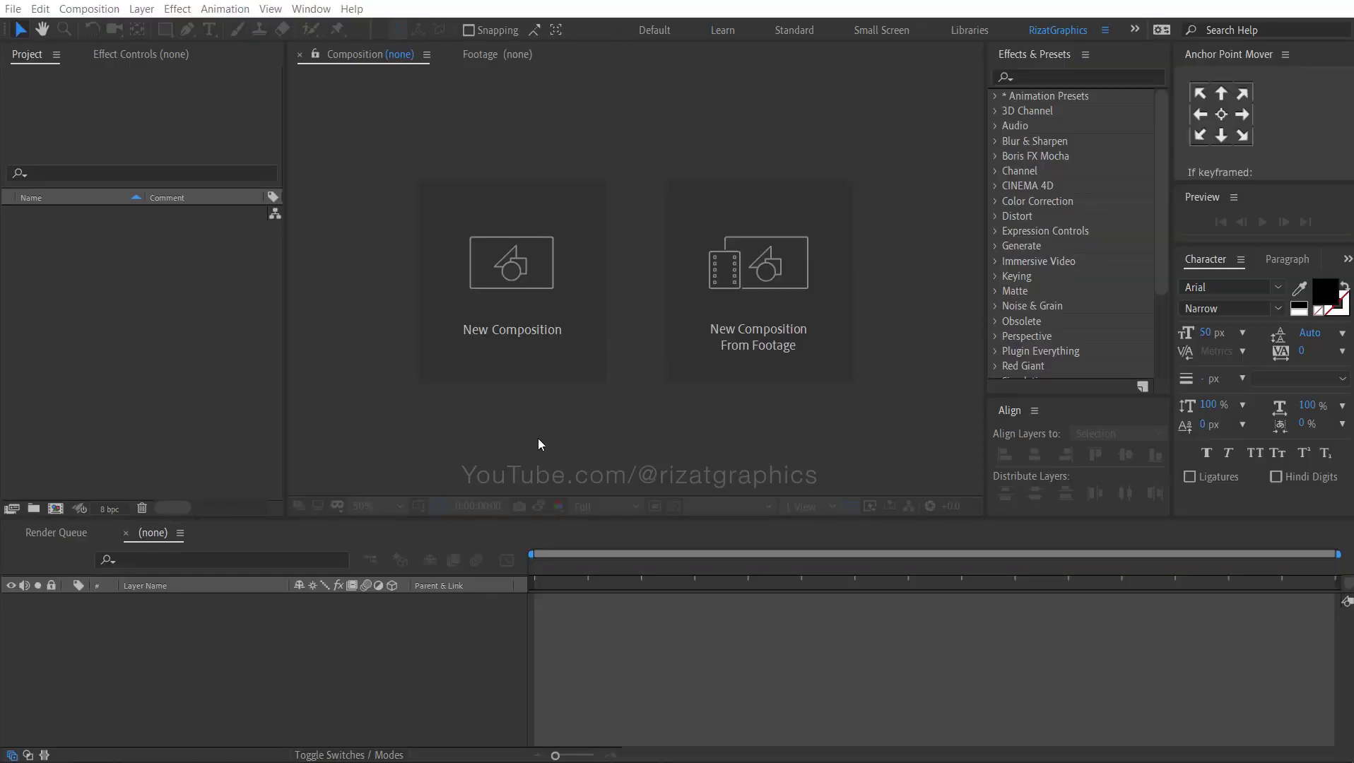
# Step: Start a new composition and name it Transition
pyautogui.click(539, 339)
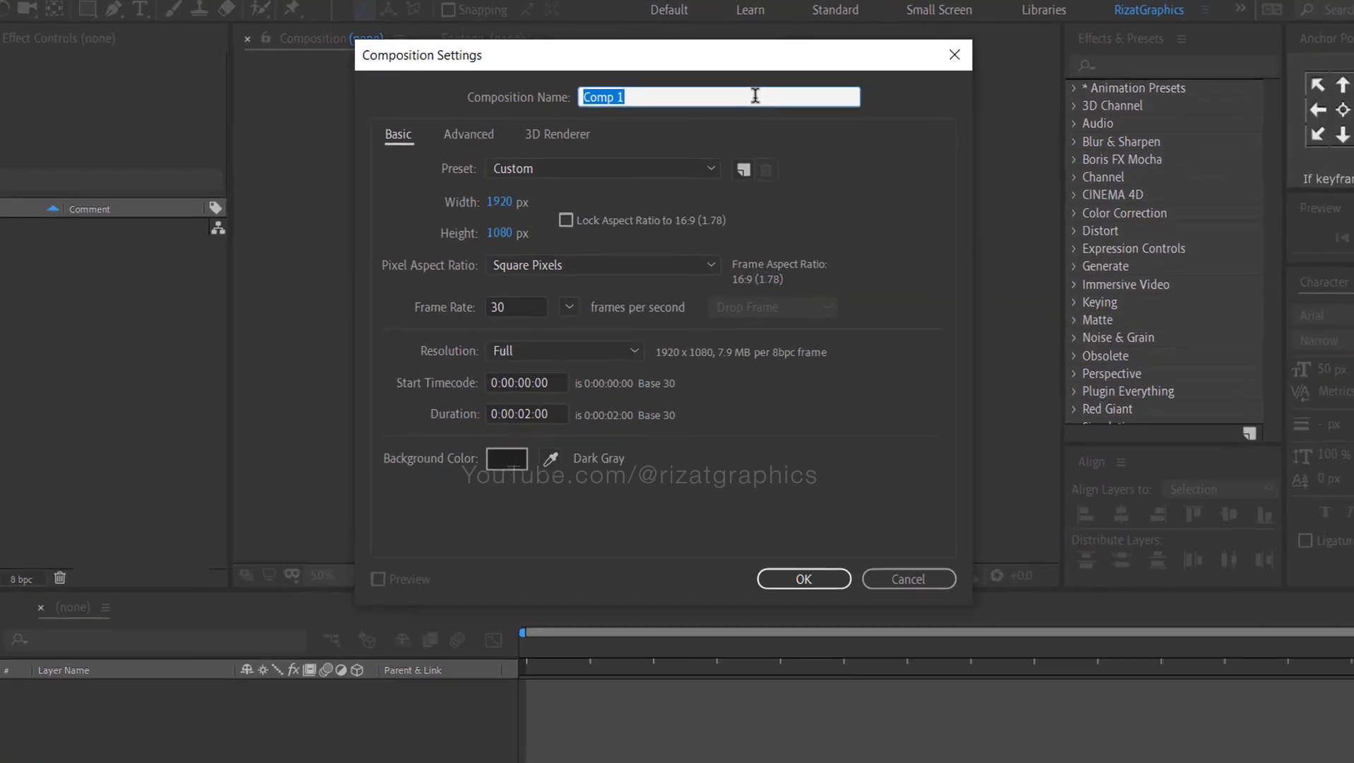
pyautogui.click(733, 102)
pyautogui.press('BackSpace')
pyautogui.press('BackSpace')
pyautogui.press('BackSpace')
pyautogui.press('BackSpace')
pyautogui.press('BackSpace')
pyautogui.press('BackSpace')
pyautogui.write('Transition')
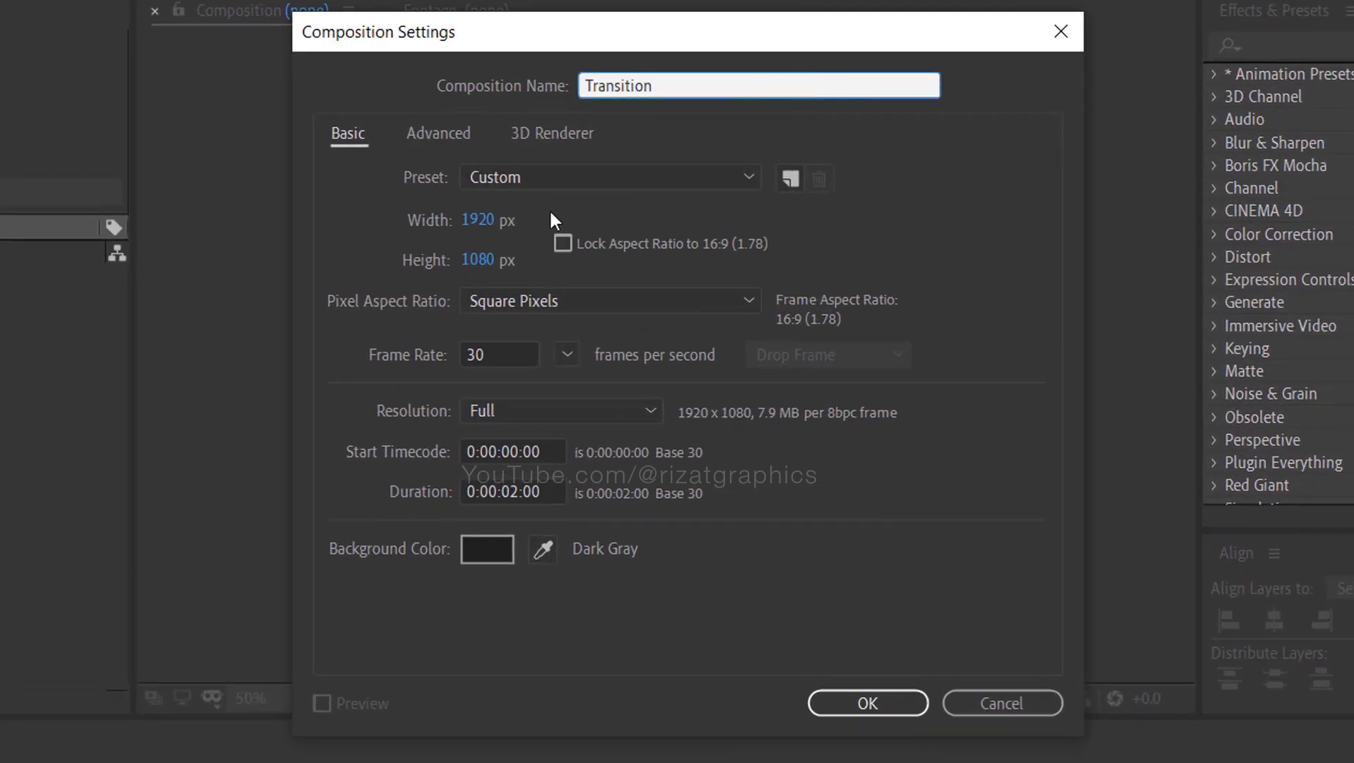
# Step: Create the composition at 1920 × 1080 px, 30 frames per second, with a duration of 0:00:02:00
pyautogui.click(503, 220)
pyautogui.click(510, 260)
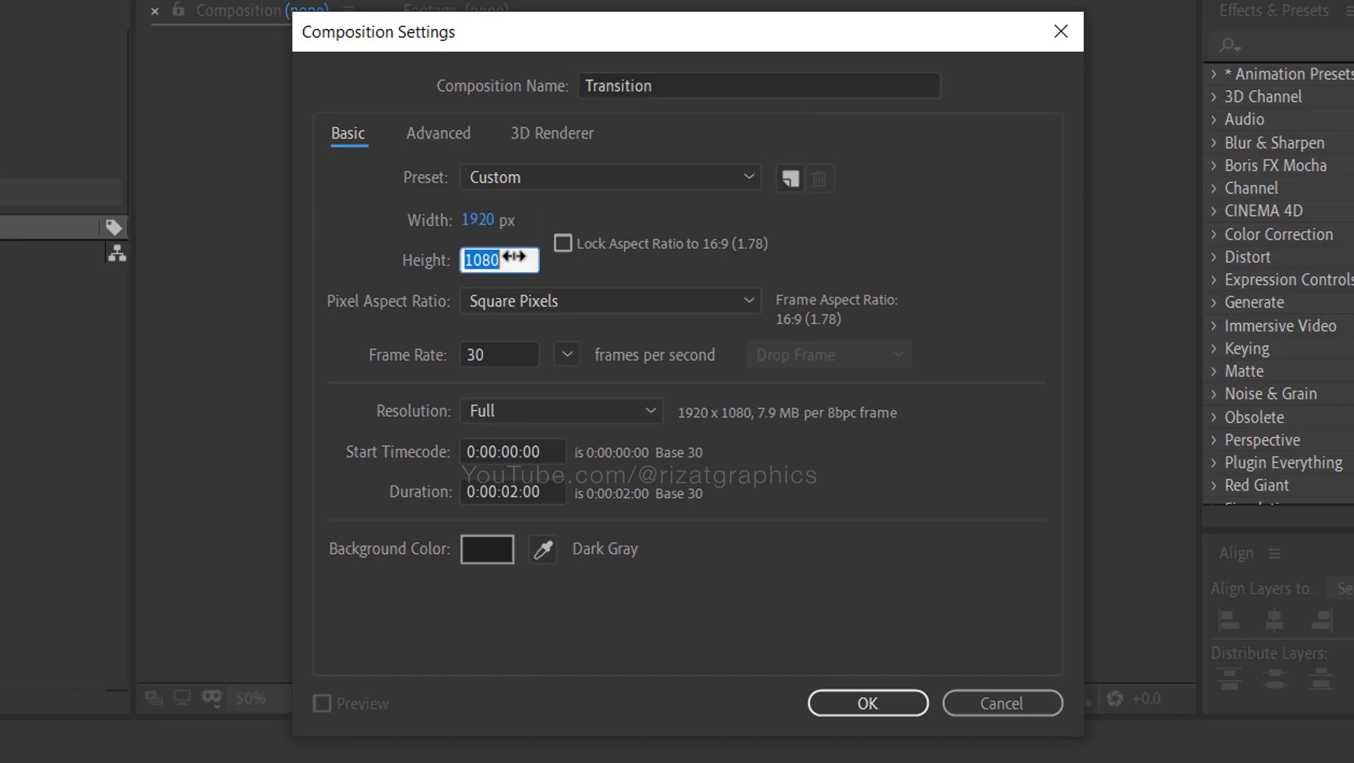
pyautogui.click(519, 351)
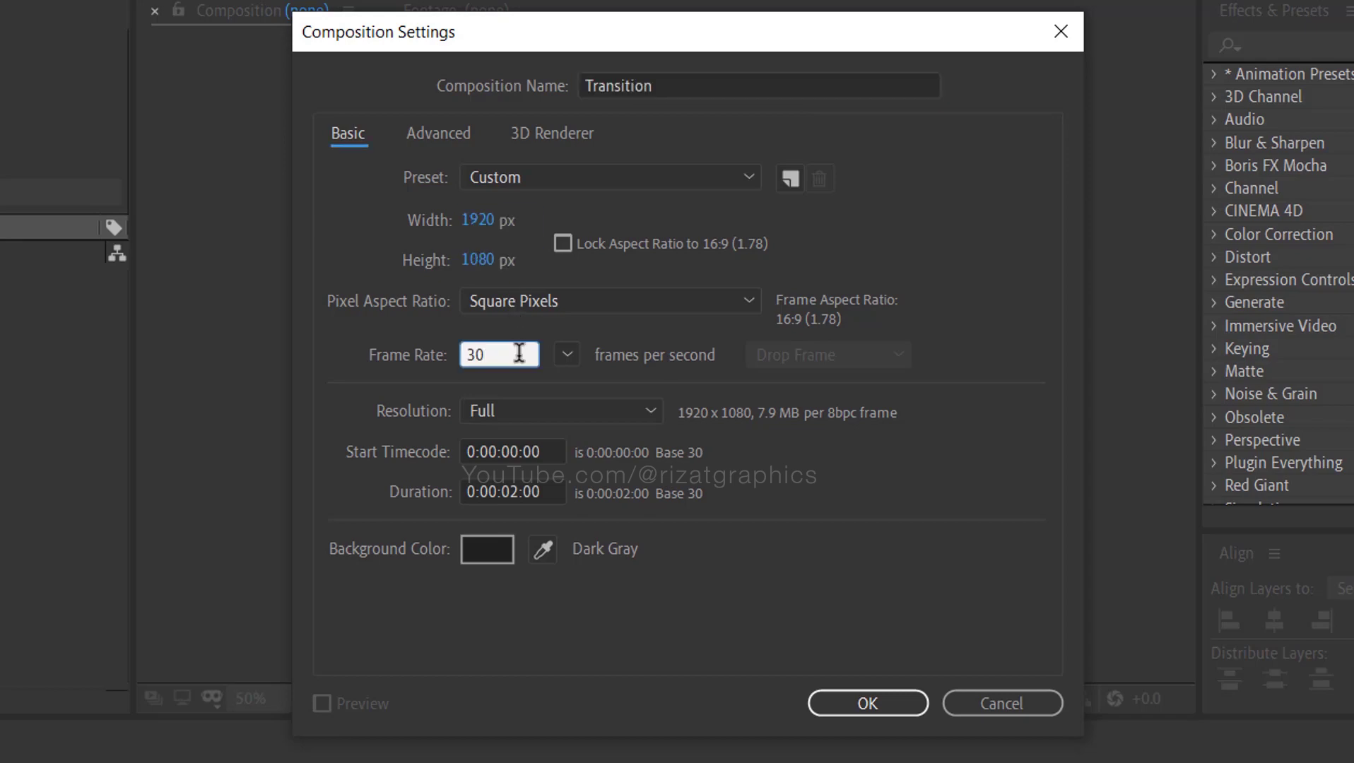
pyautogui.click(549, 492)
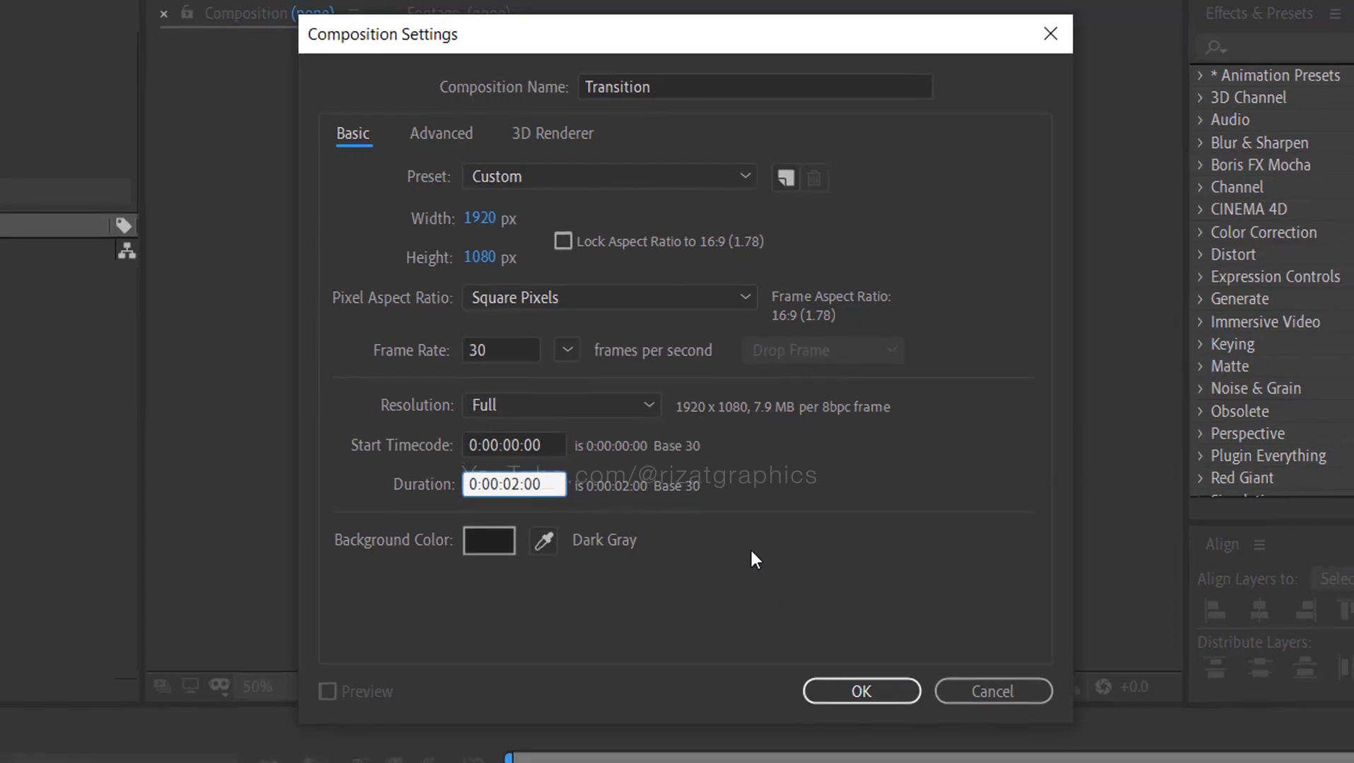
pyautogui.click(841, 704)
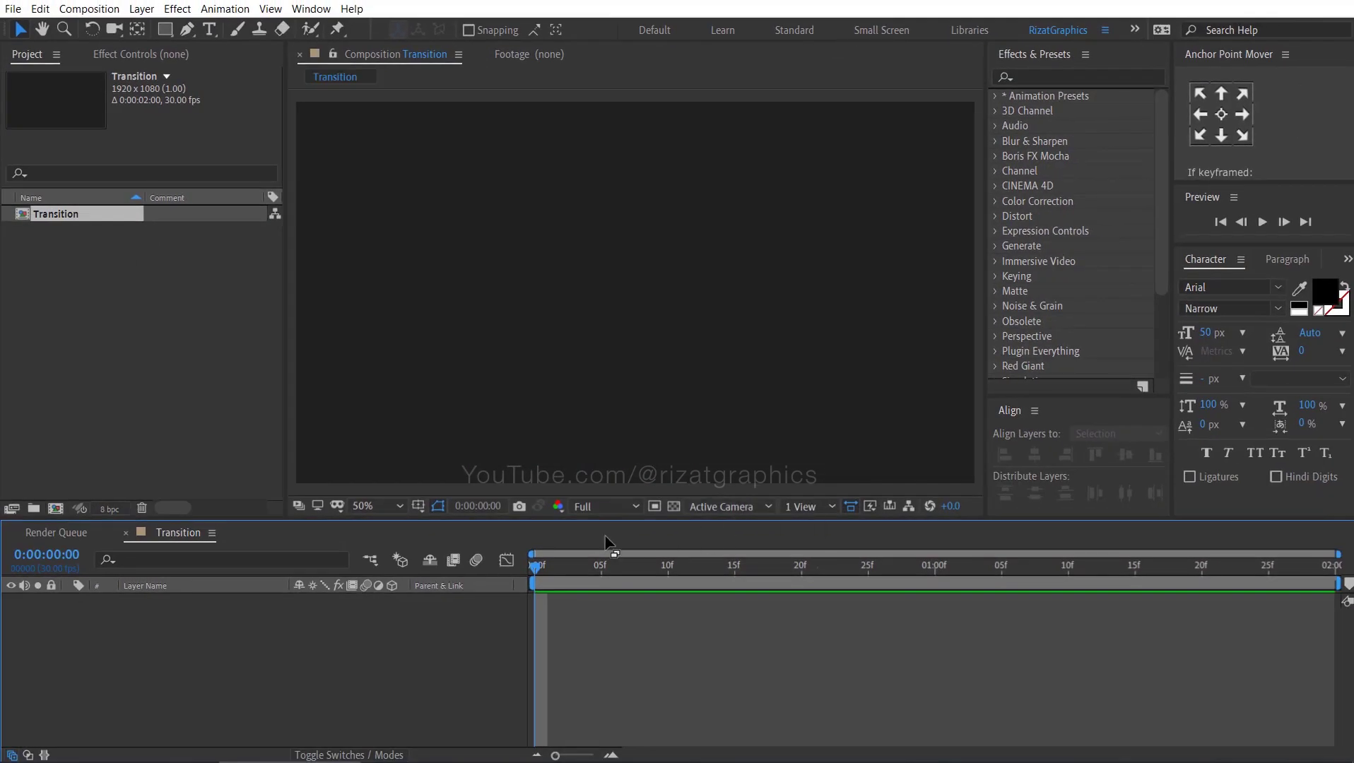
# Step: Import slide1 and slide2 from the Zoom Transition folder and add both as layers to the Transition composition
pyautogui.click(13, 8)
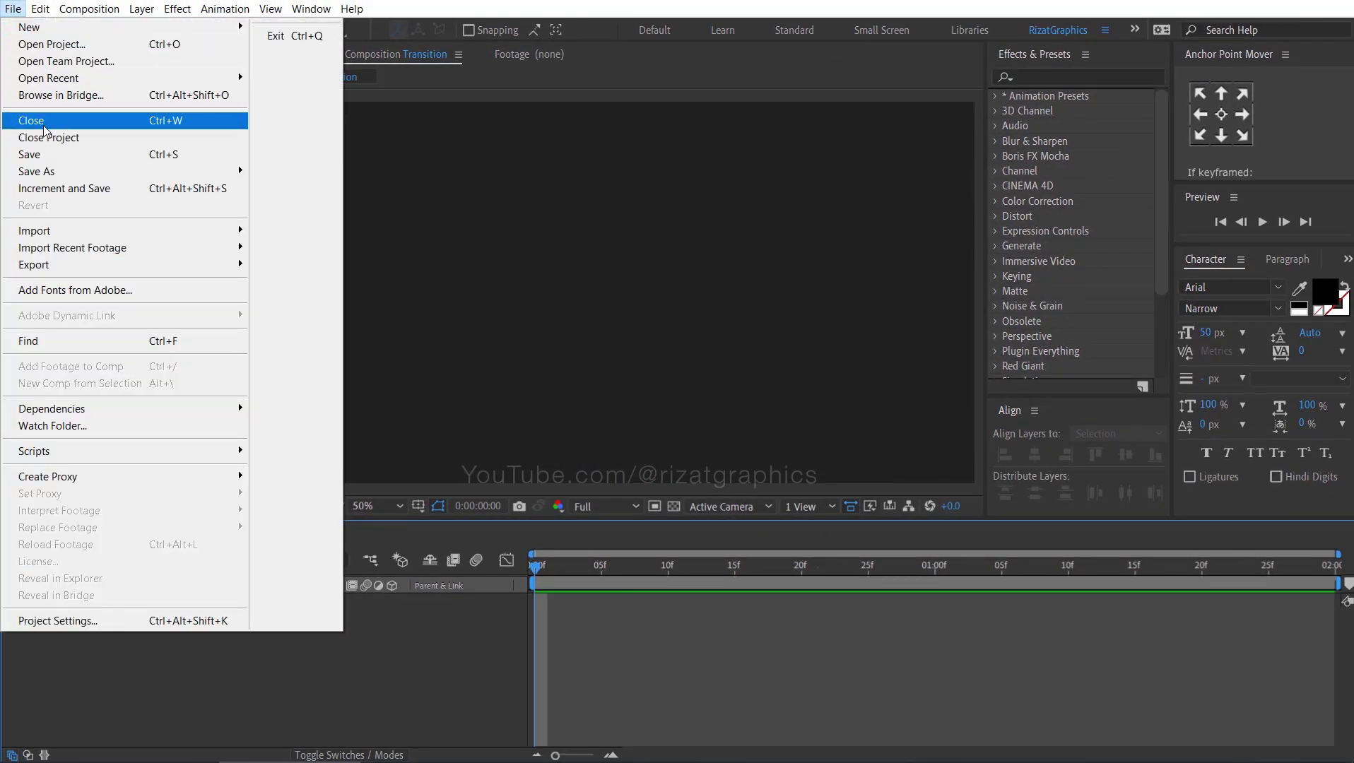
pyautogui.moveTo(106, 239)
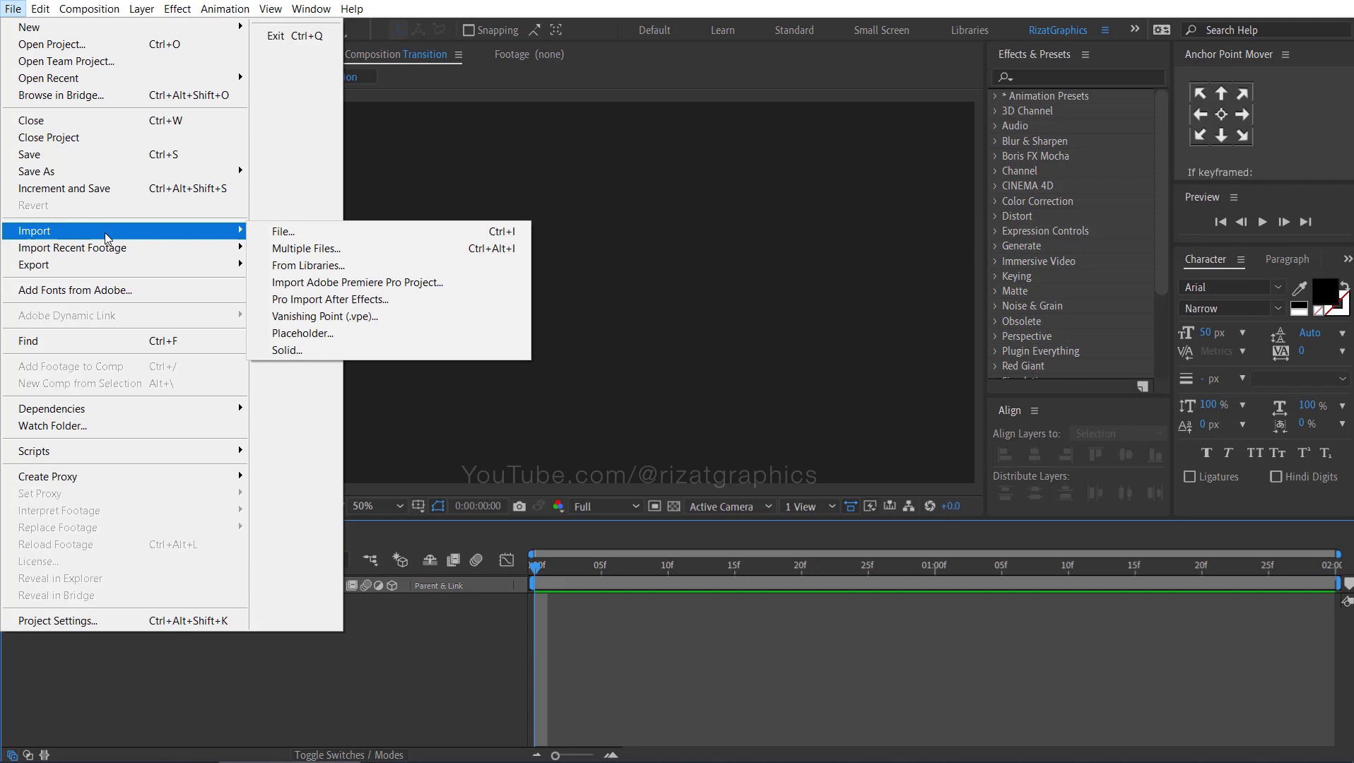
pyautogui.click(340, 234)
pyautogui.moveTo(464, 247); pyautogui.dragTo(368, 205)
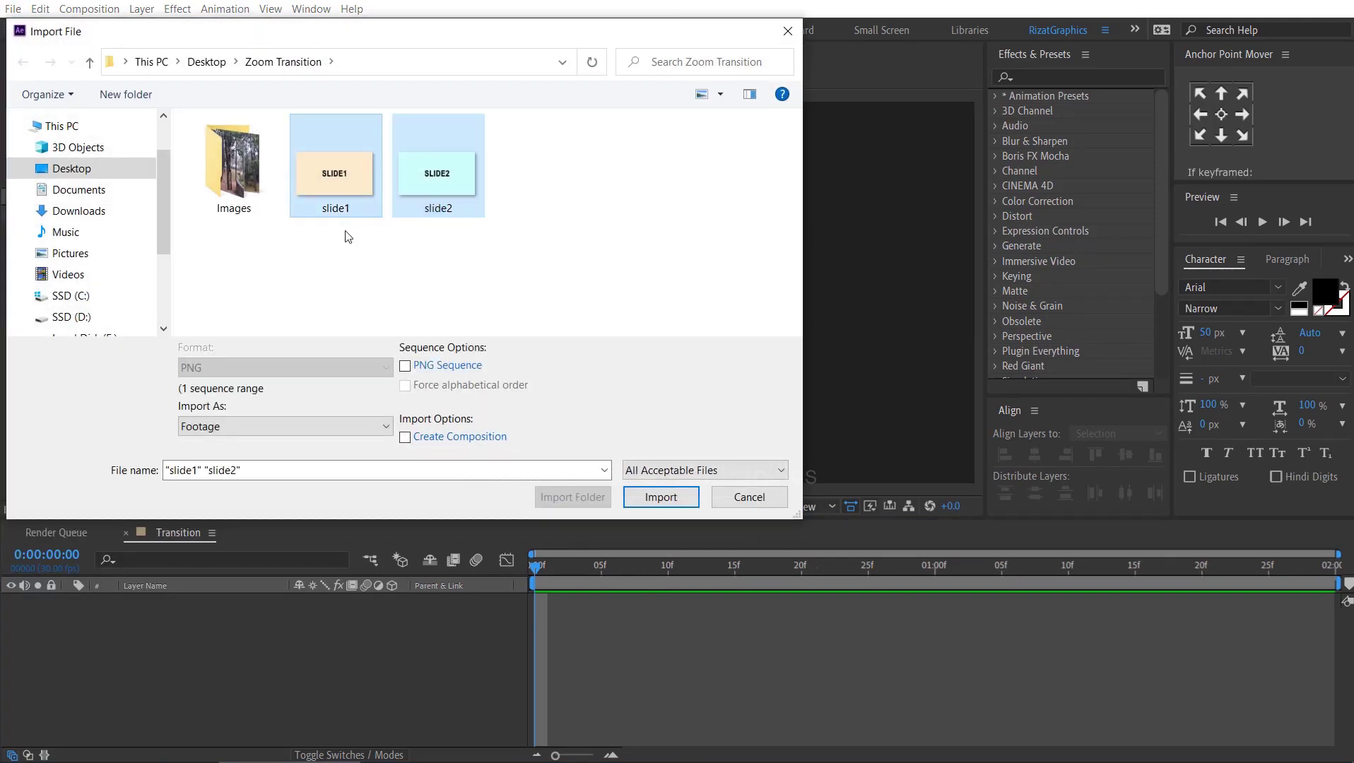
pyautogui.click(659, 498)
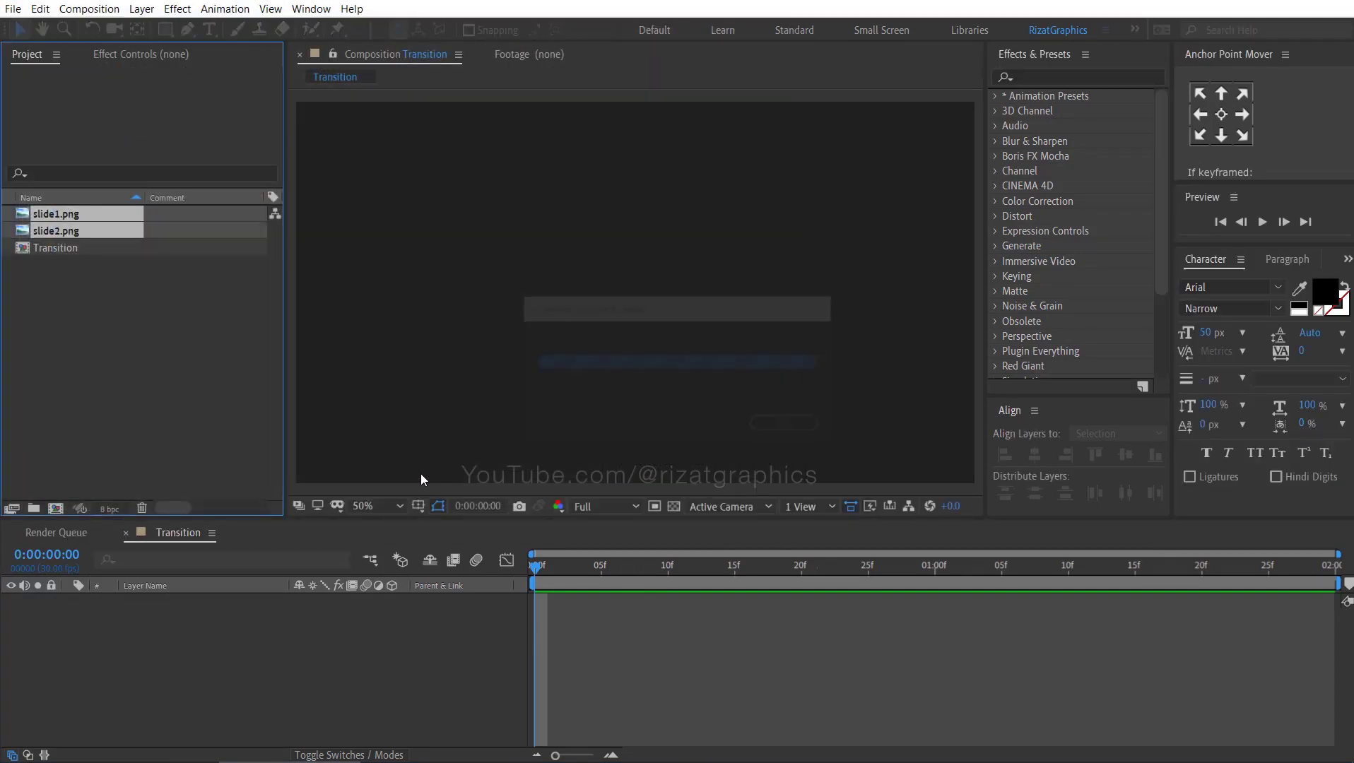
pyautogui.moveTo(96, 249); pyautogui.dragTo(139, 617)
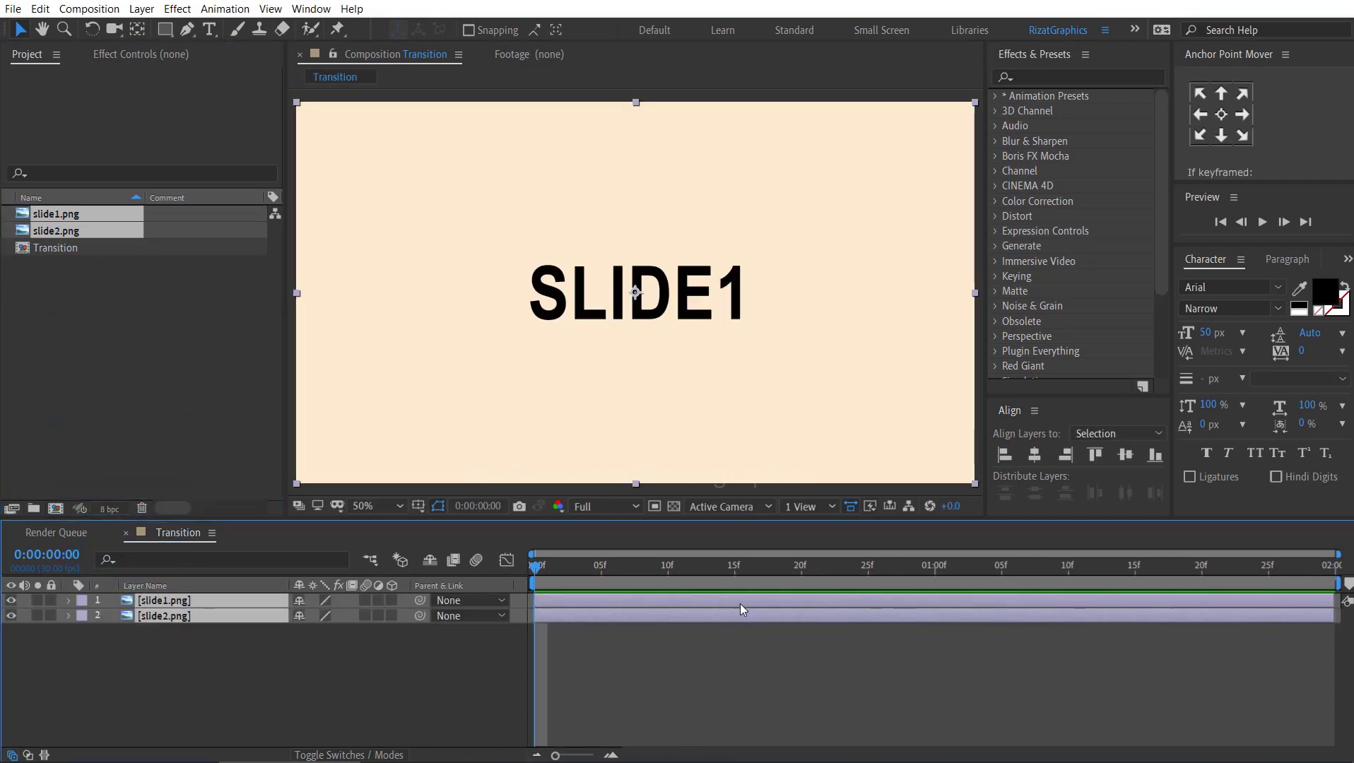
# Step: Shift the slide2.png layer in time so it starts at frame 15
pyautogui.click(733, 570)
pyautogui.click(733, 661)
pyautogui.moveTo(578, 621); pyautogui.dragTo(751, 615)
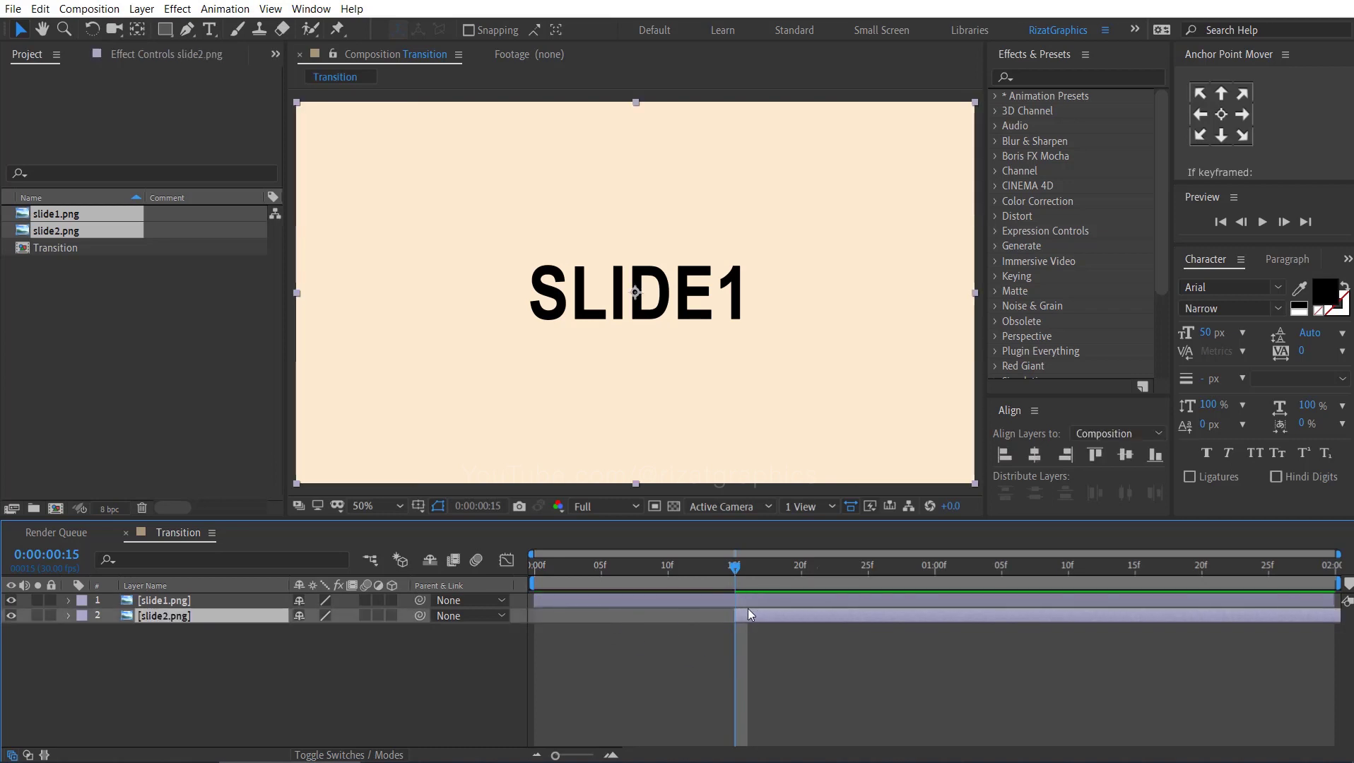
# Step: Split the slide1.png layer at frame 15 and delete the part after the split
pyautogui.click(737, 600)
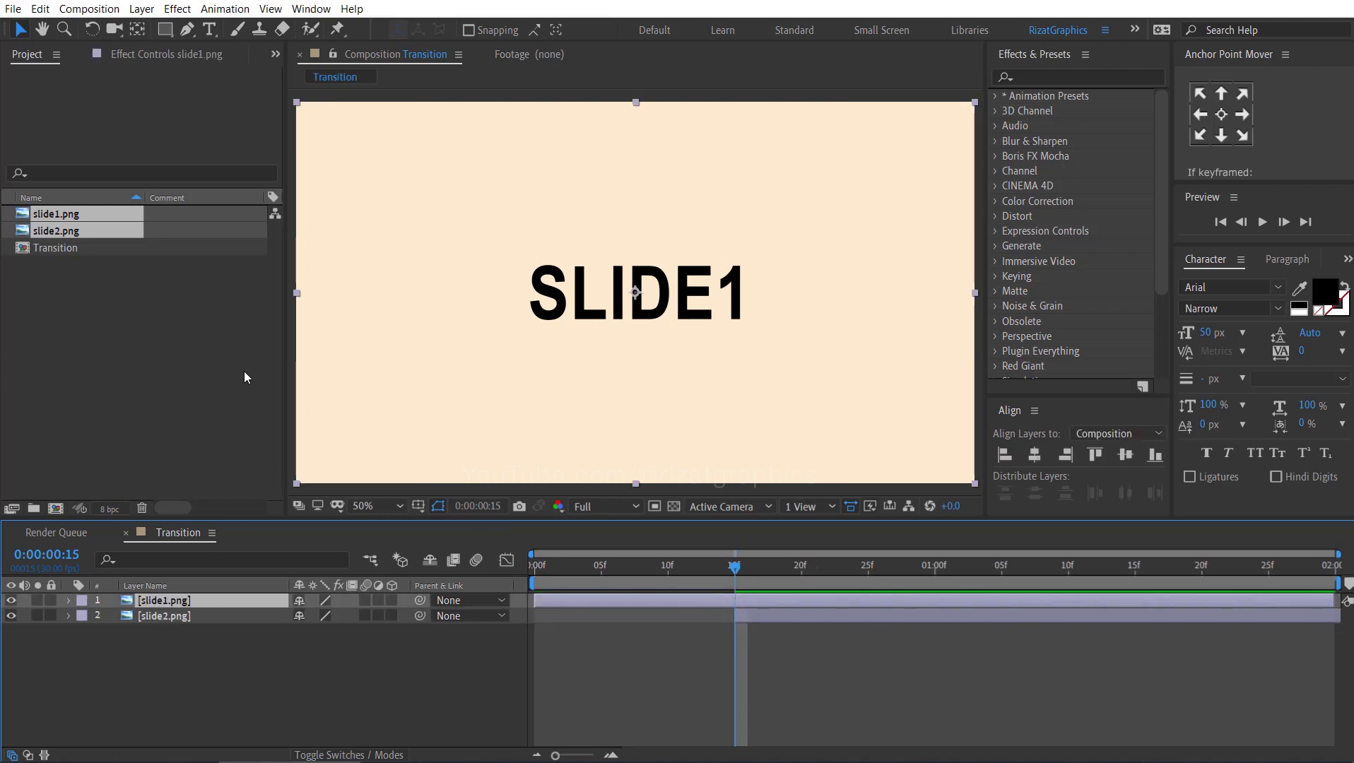
pyautogui.click(40, 8)
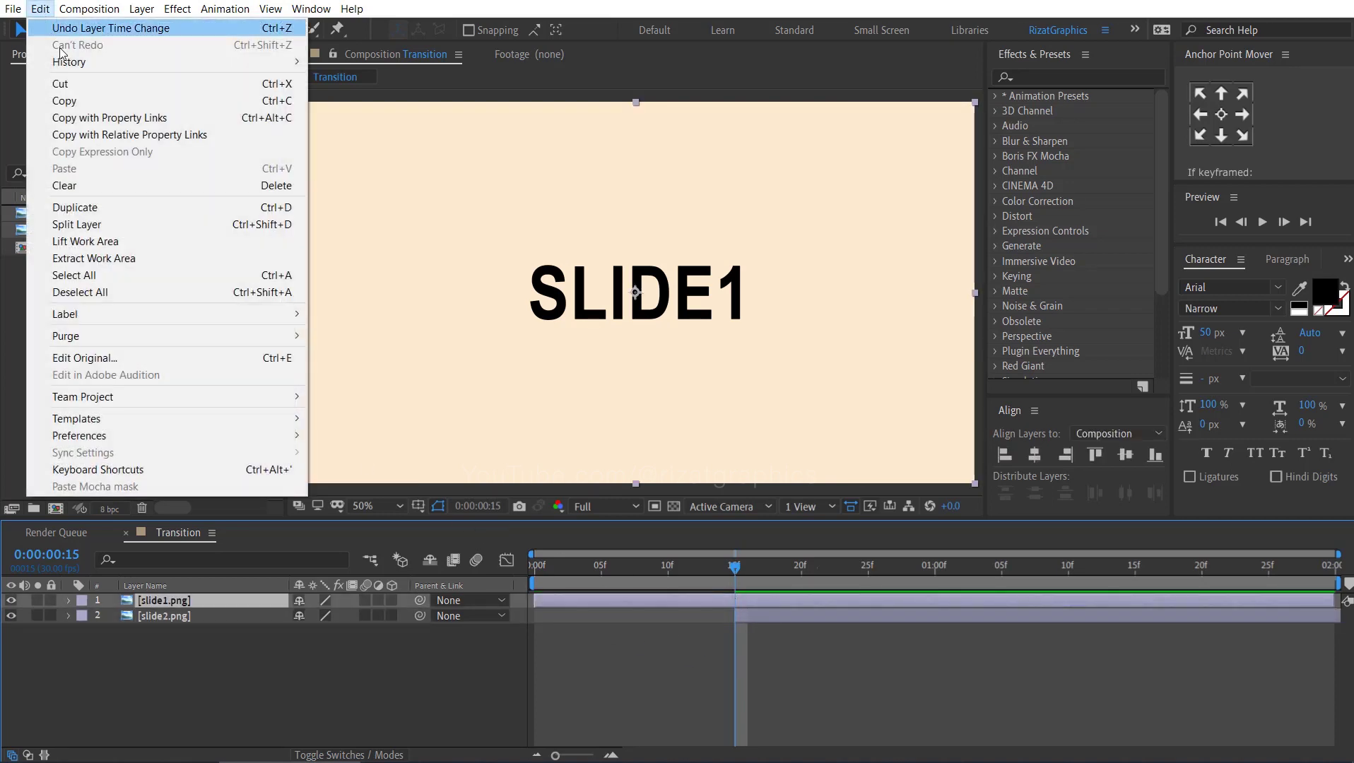
pyautogui.click(134, 224)
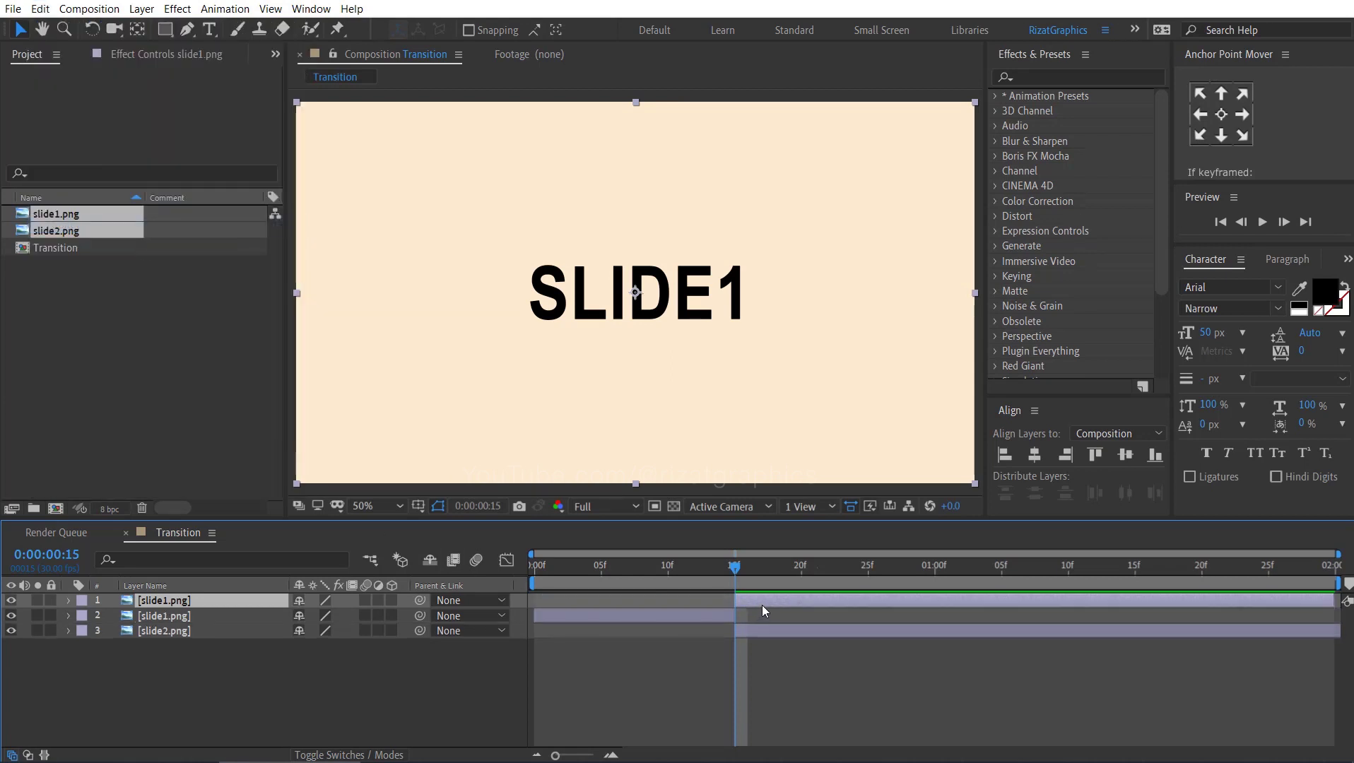
pyautogui.press('Delete')
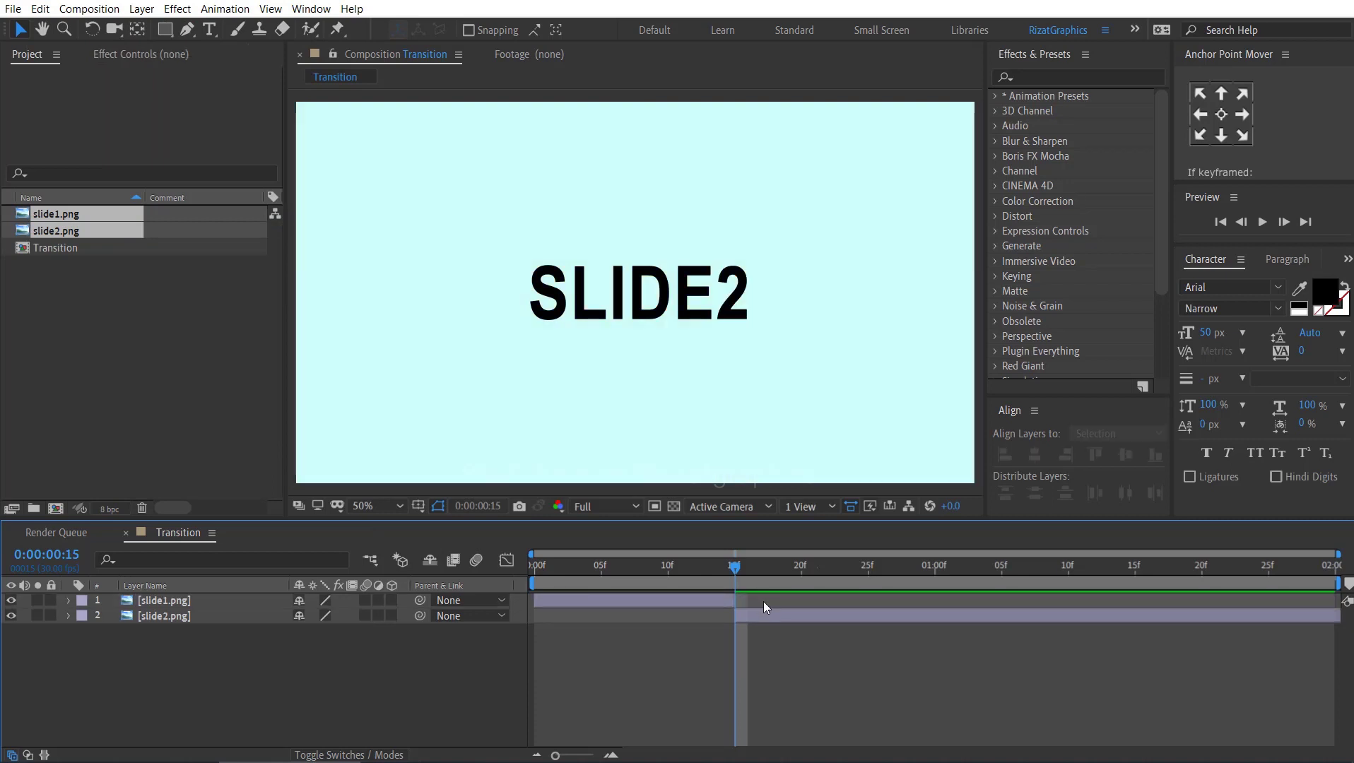
# Step: Add a composition marker at 0:00:00:15 with the comment CUT
pyautogui.moveTo(1347, 584); pyautogui.dragTo(738, 584)
pyautogui.doubleClick(739, 583)
pyautogui.click(673, 238)
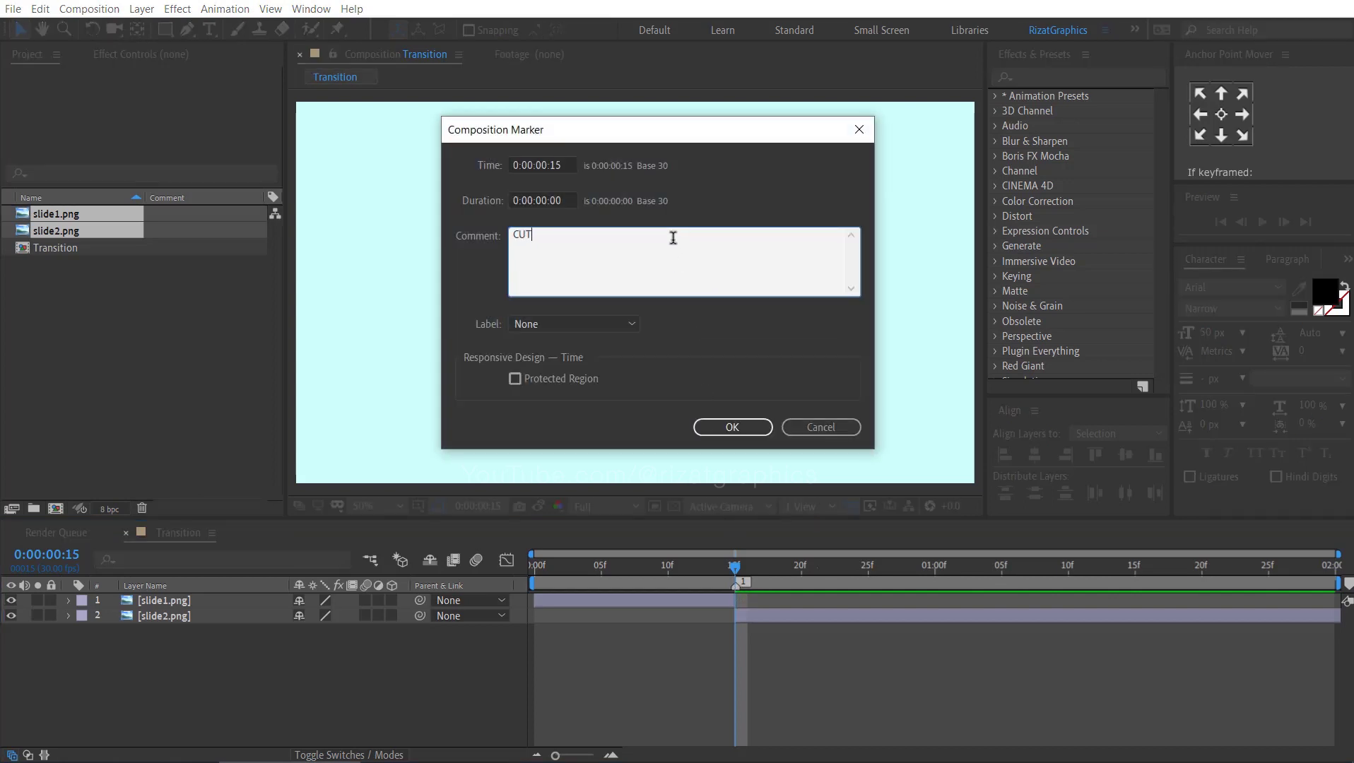
pyautogui.click(733, 427)
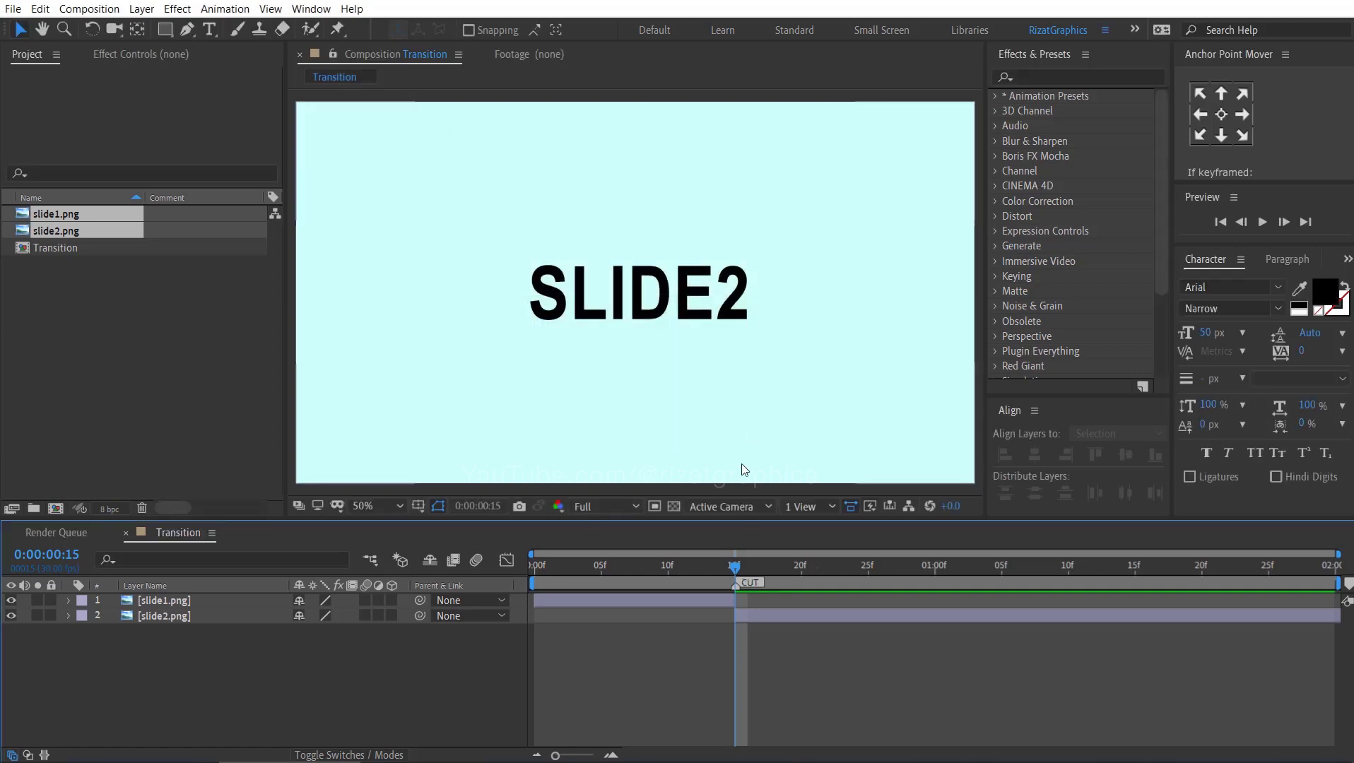
# Step: Create an adjustment layer above the slides and rename it IN & OUT
pyautogui.moveTo(735, 567)
pyautogui.mouseDown()
pyautogui.moveTo(711, 564)
pyautogui.moveTo(734, 567)
pyautogui.mouseUp()
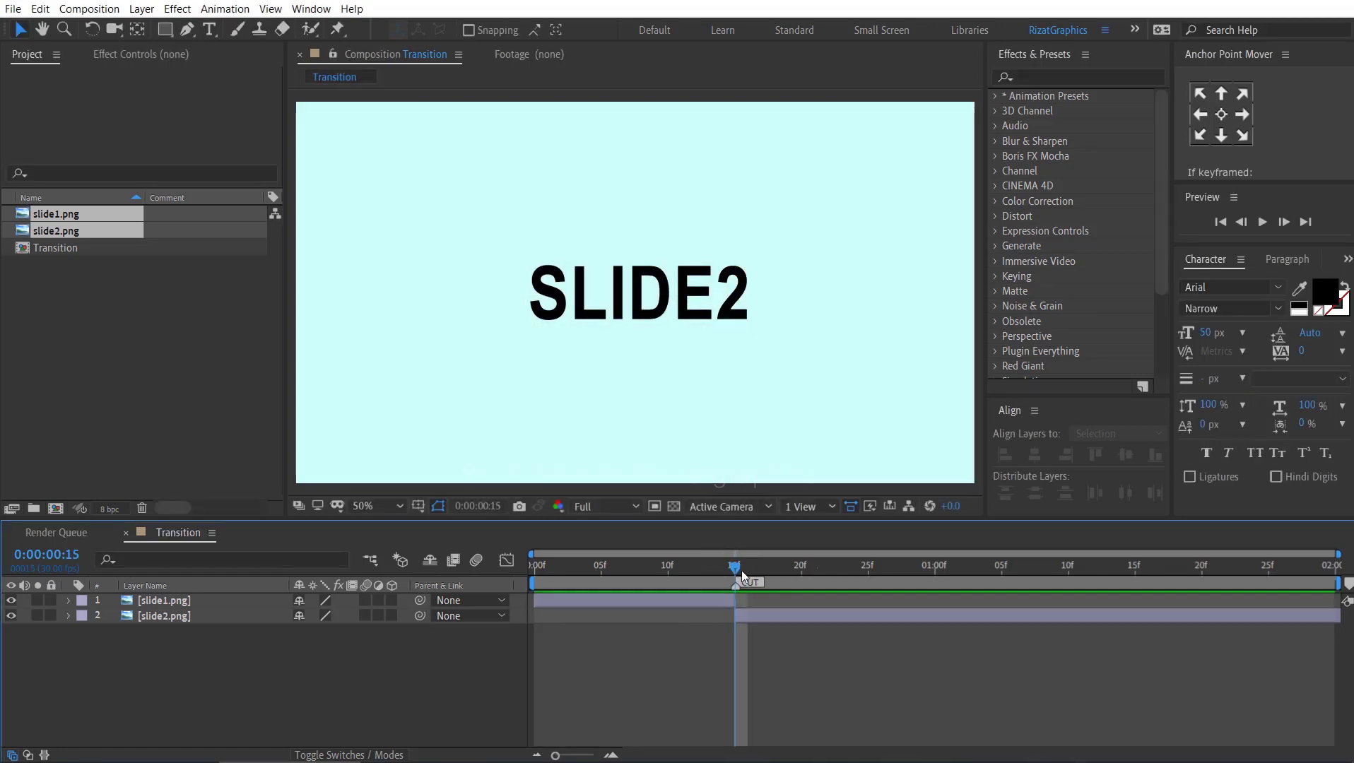
pyautogui.rightClick(227, 663)
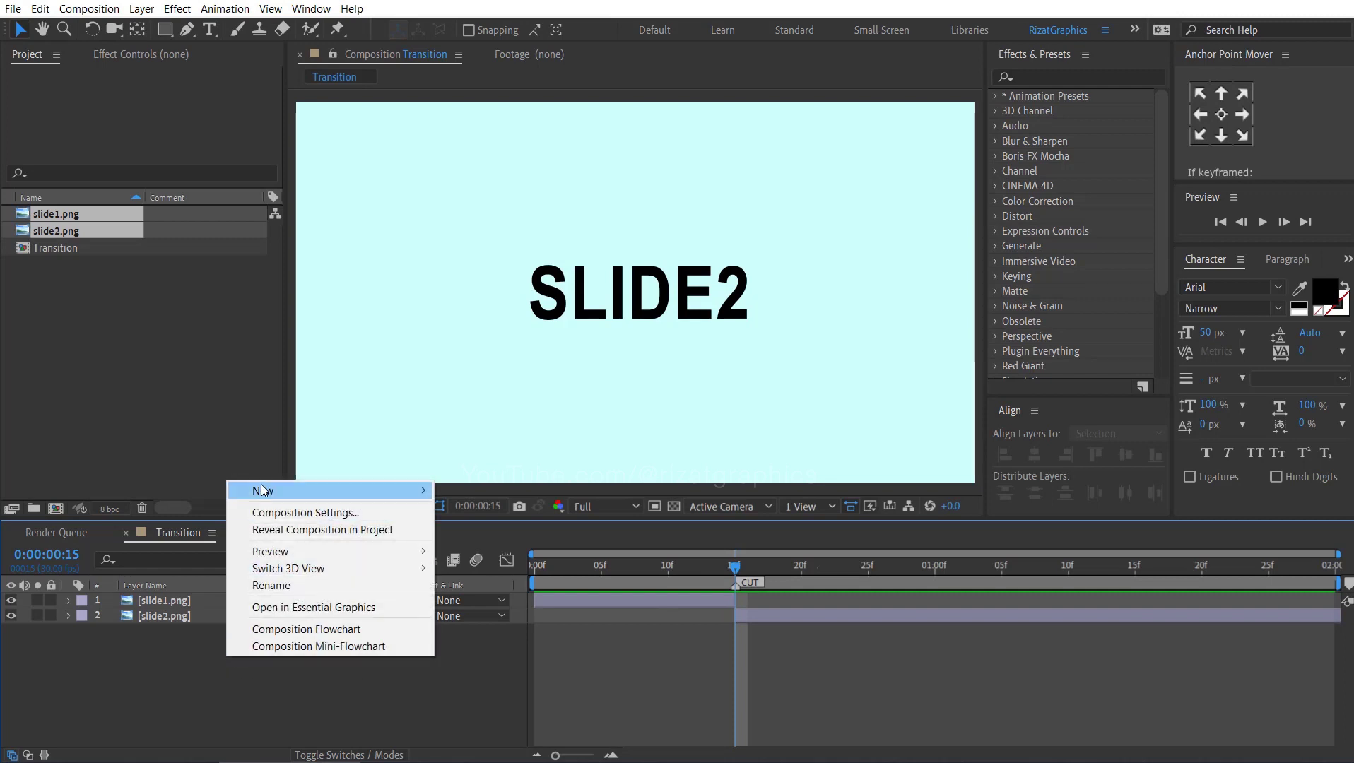
pyautogui.moveTo(278, 490)
pyautogui.click(570, 615)
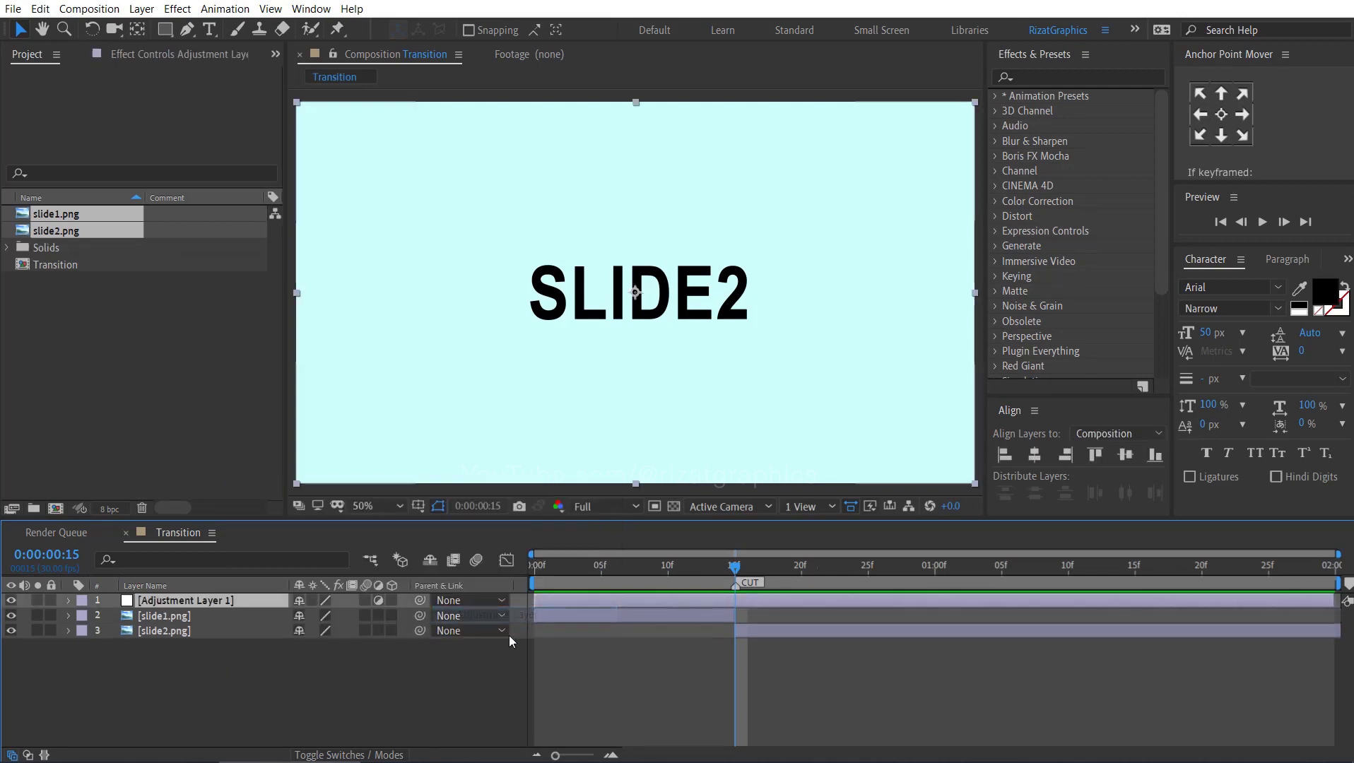
pyautogui.press('Return')
pyautogui.write('IN & OUT')
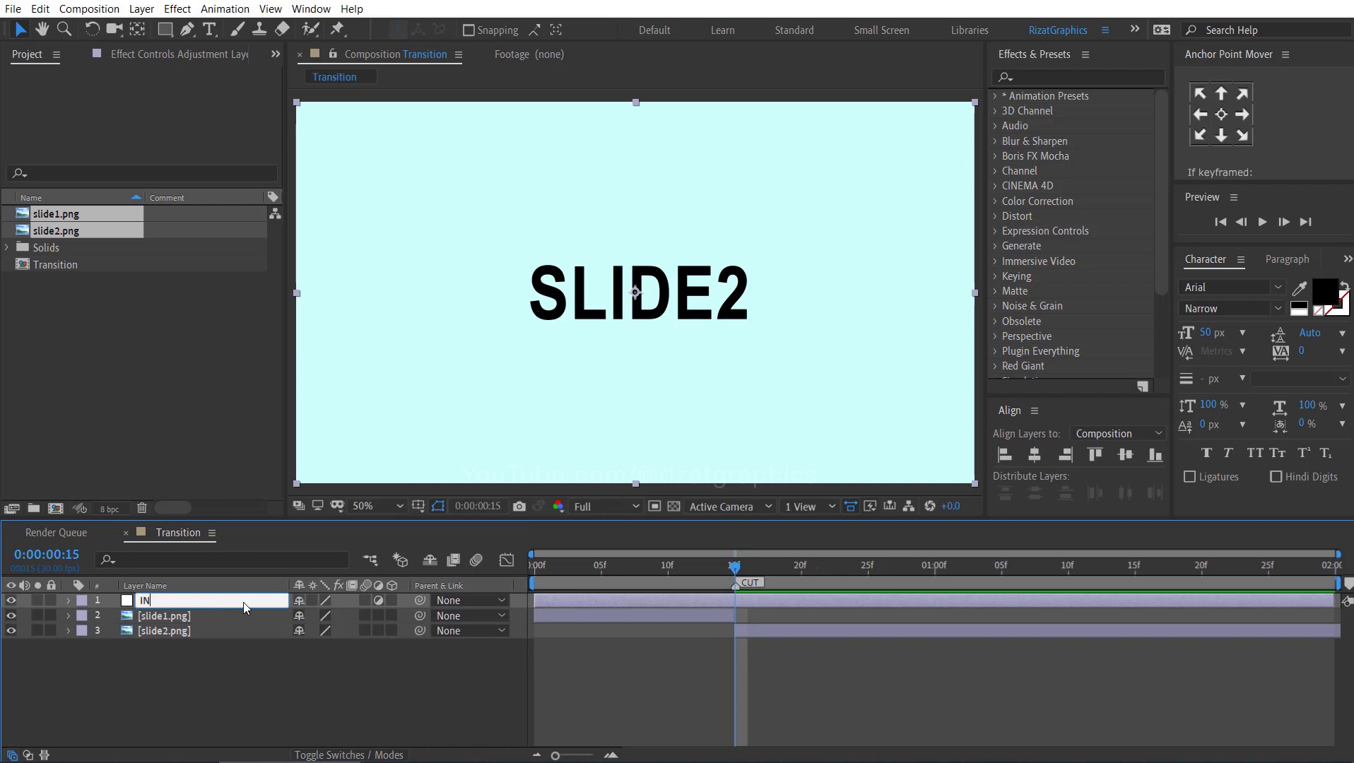
pyautogui.click(232, 678)
# Step: Shift the IN & OUT layer to start at frame 1 and place the current time there
pyautogui.click(218, 603)
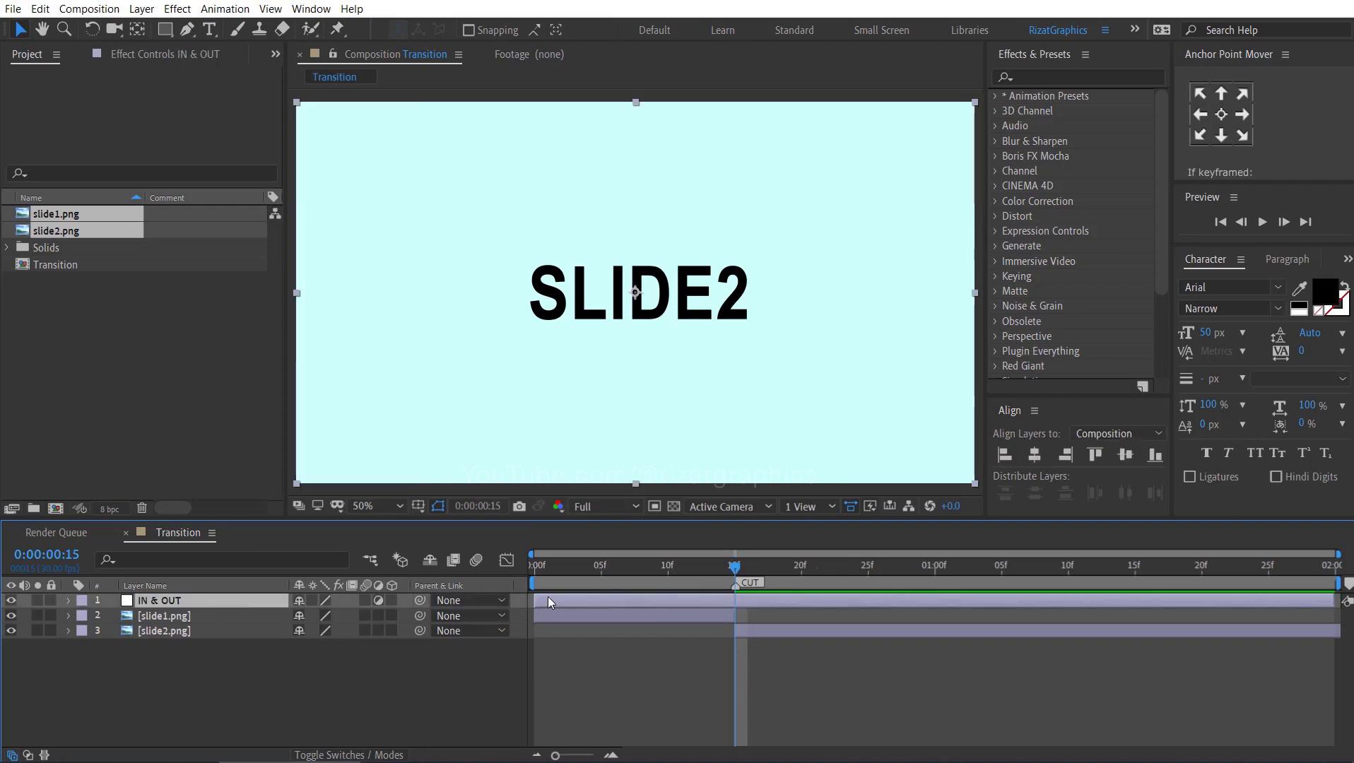
pyautogui.moveTo(554, 598); pyautogui.dragTo(558, 598)
pyautogui.click(548, 565)
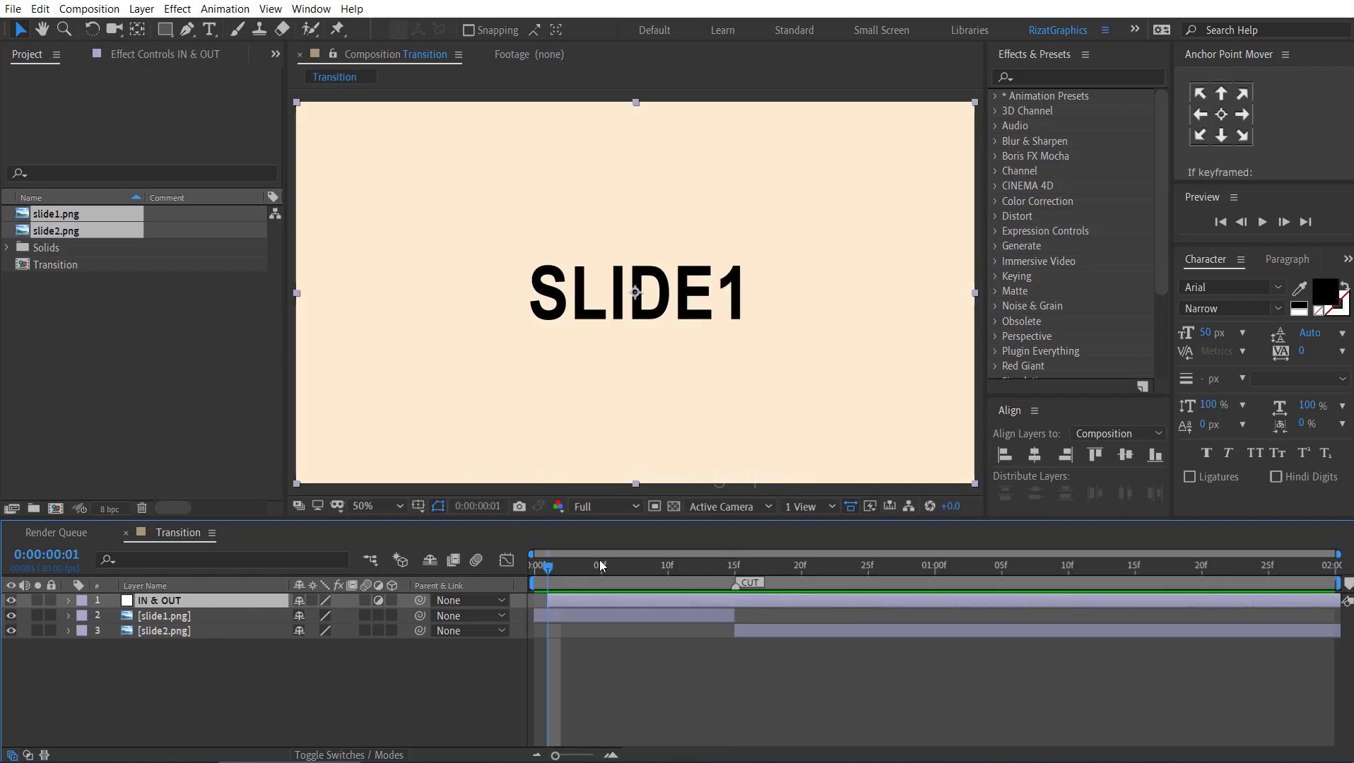
# Step: Find the Motion Tile effect and apply it to the IN & OUT layer
pyautogui.click(1099, 78)
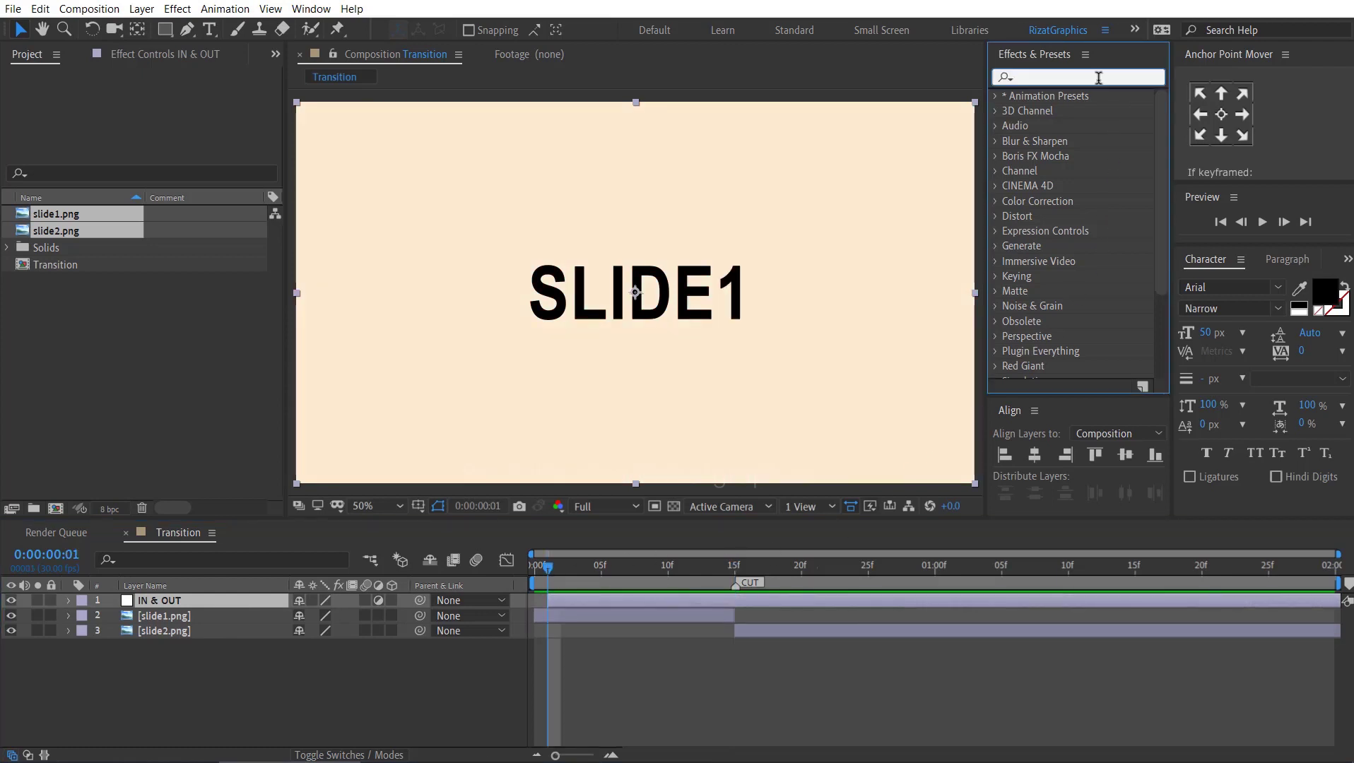
pyautogui.write('motion tile')
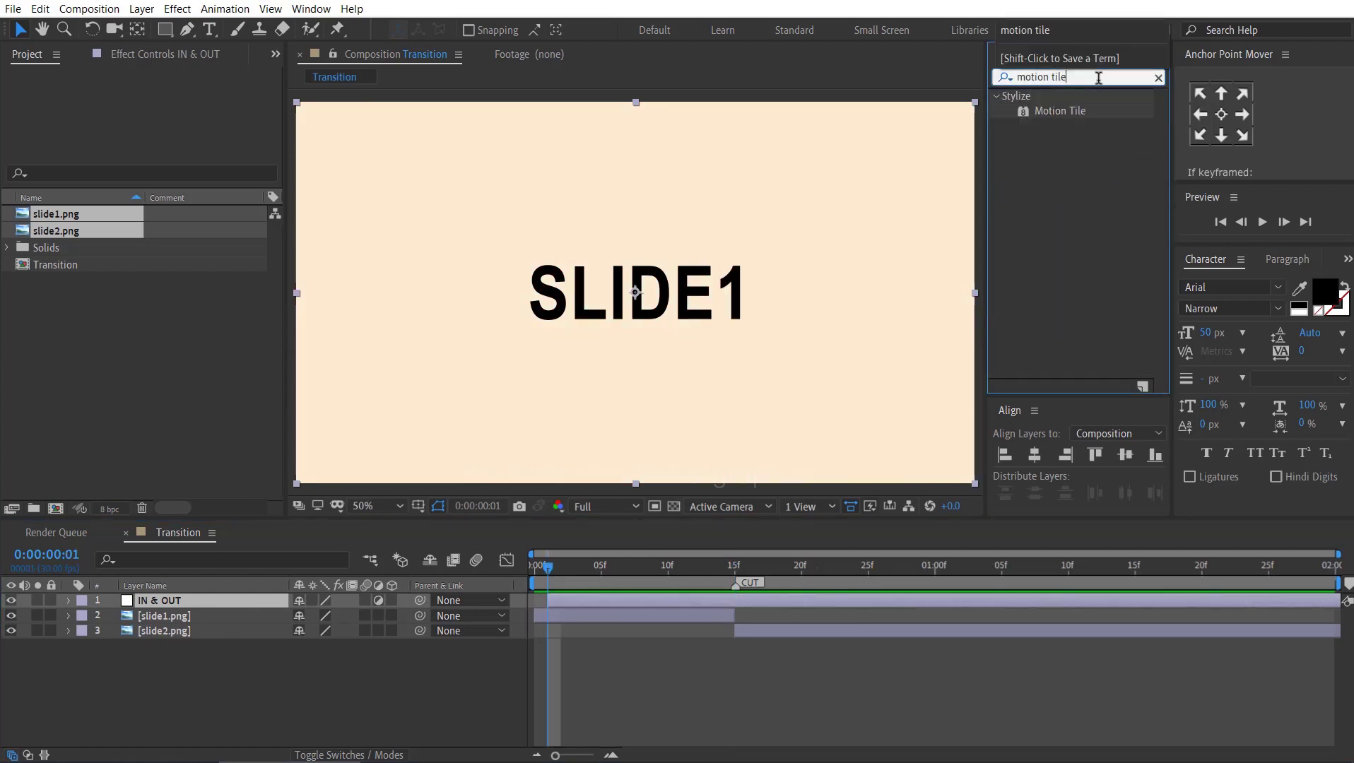
pyautogui.moveTo(1083, 111); pyautogui.dragTo(607, 595)
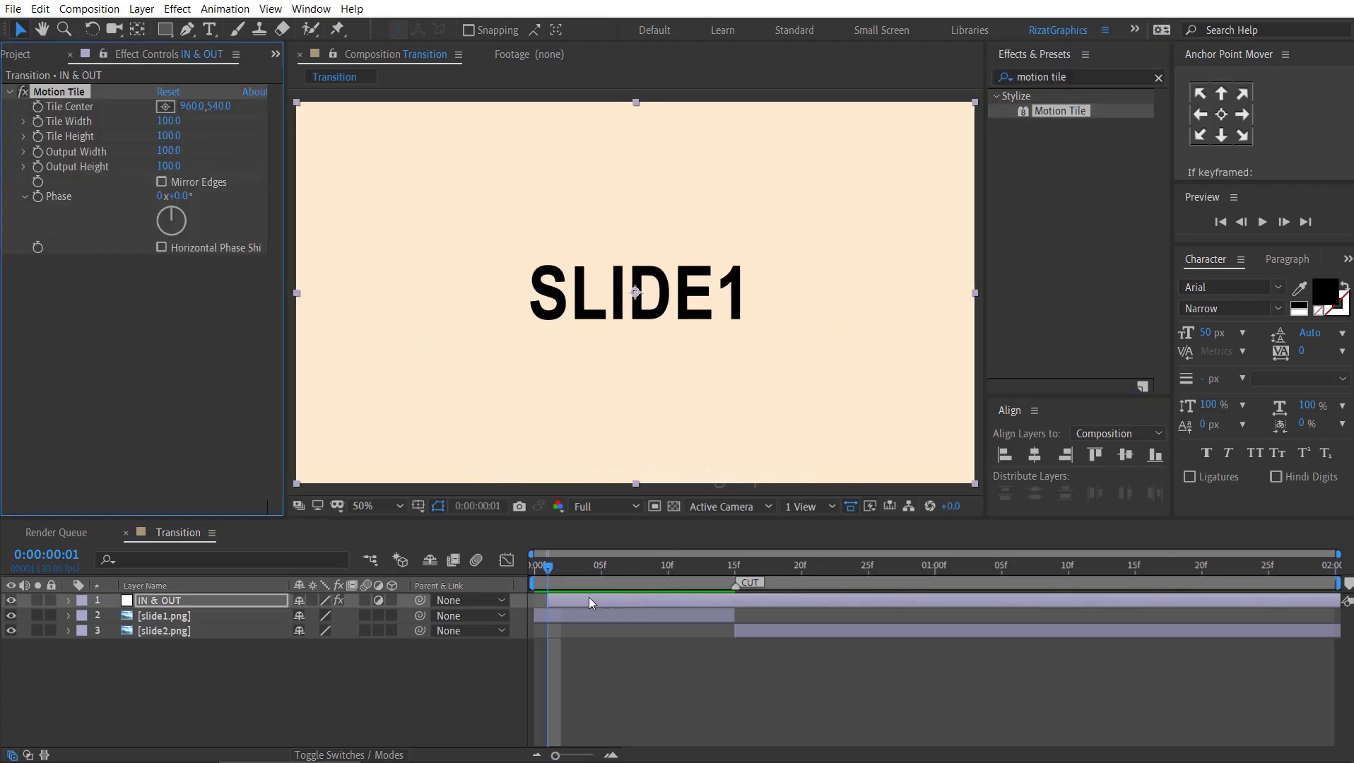
# Step: Set Motion Tile's Output Width and Output Height to 200 and enable Mirror Edges
pyautogui.click(183, 151)
pyautogui.write('200')
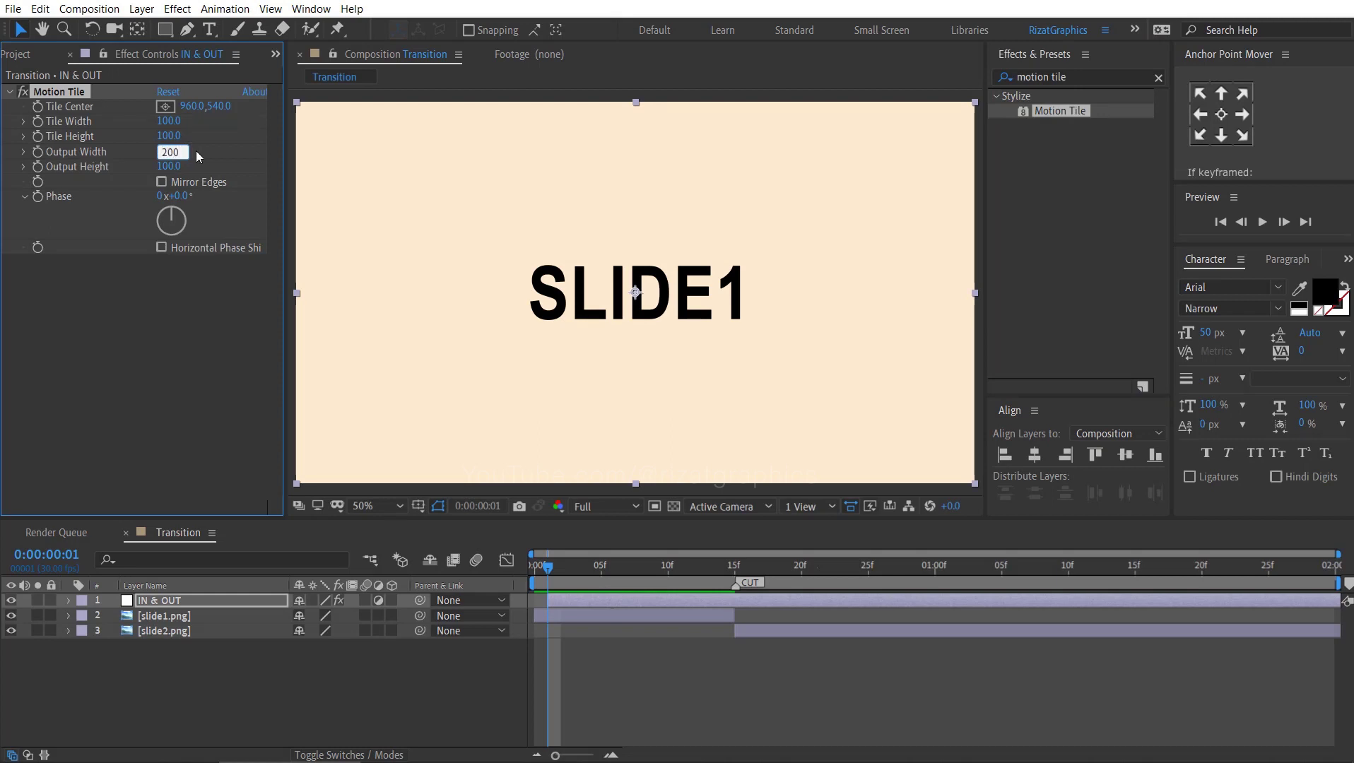
pyautogui.click(178, 167)
pyautogui.write('200')
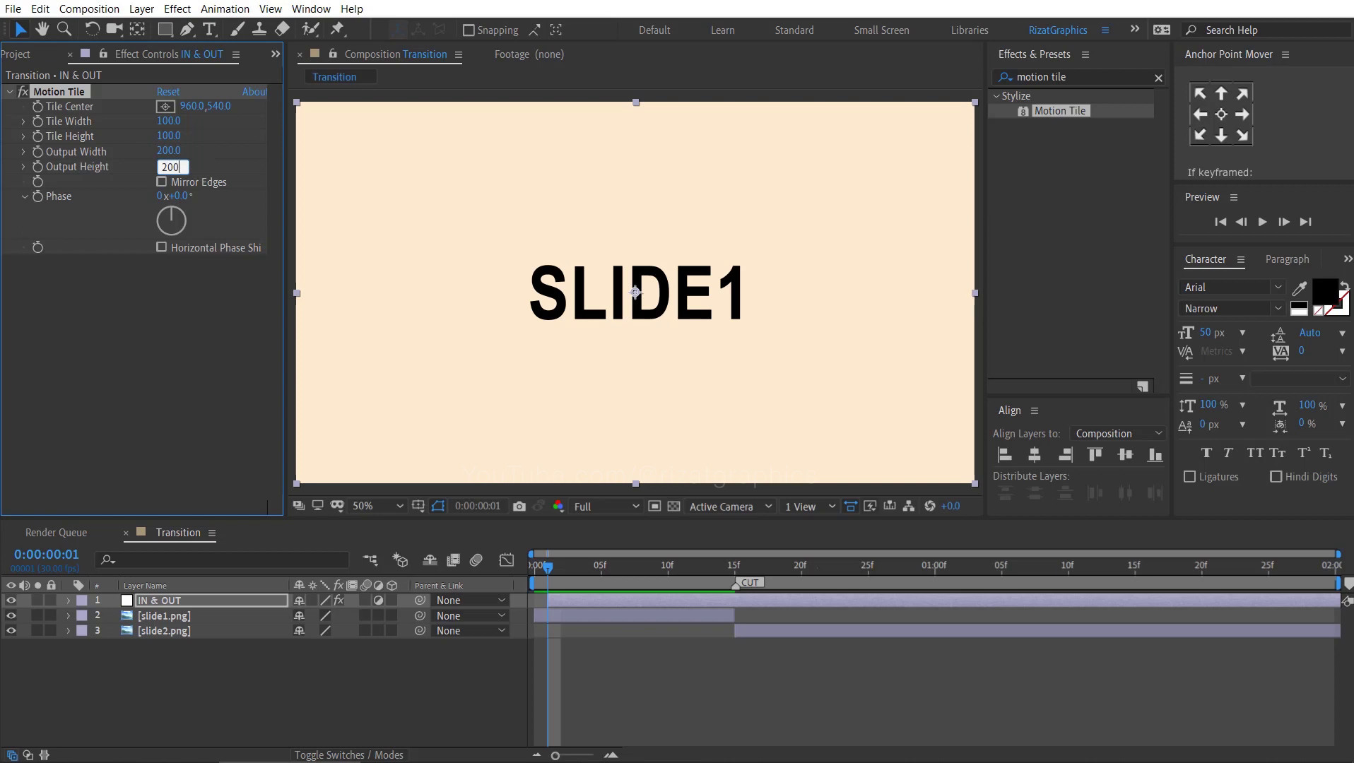
pyautogui.click(205, 164)
pyautogui.click(161, 183)
# Step: Apply the Transform effect below Motion Tile on IN & OUT and enable Scale and Rotation keyframing at frame 1
pyautogui.moveTo(1076, 77); pyautogui.dragTo(997, 78)
pyautogui.write('transfor')
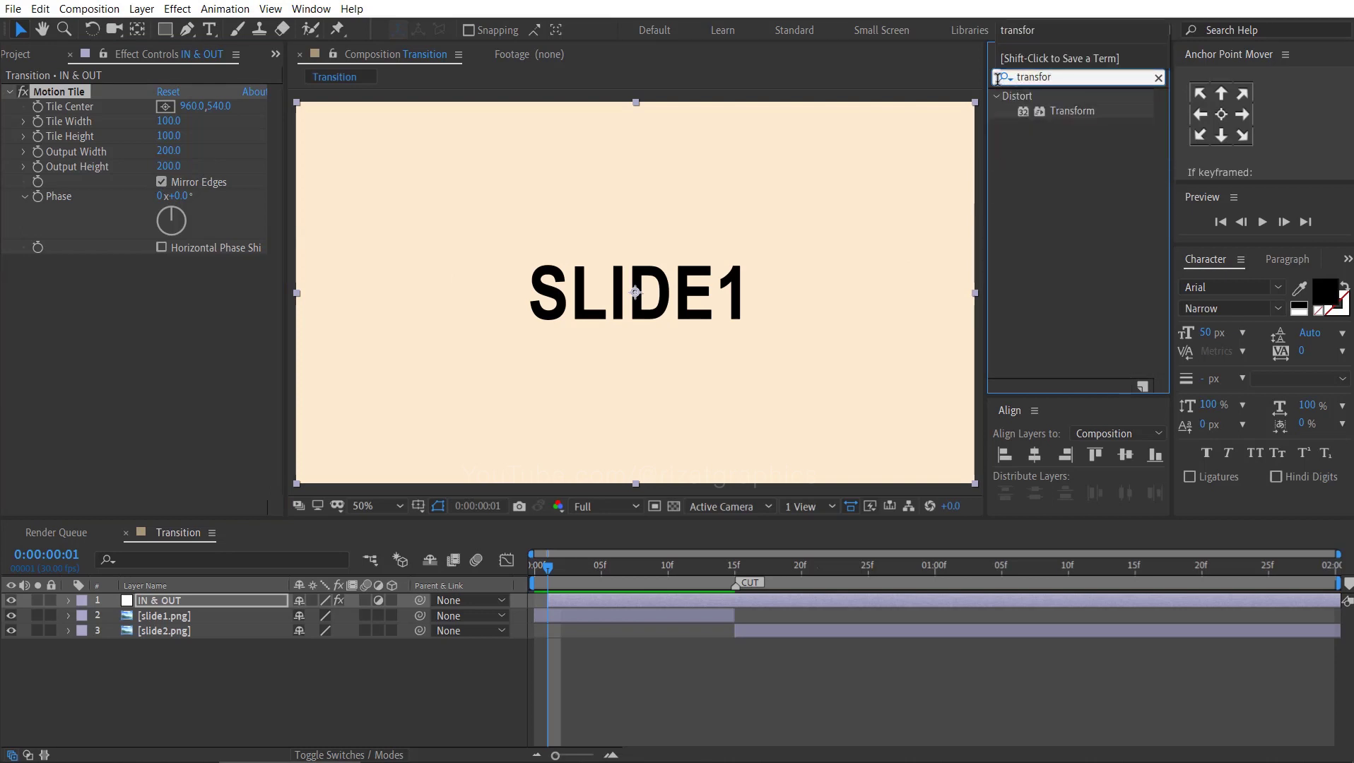
pyautogui.moveTo(1041, 113); pyautogui.dragTo(159, 331)
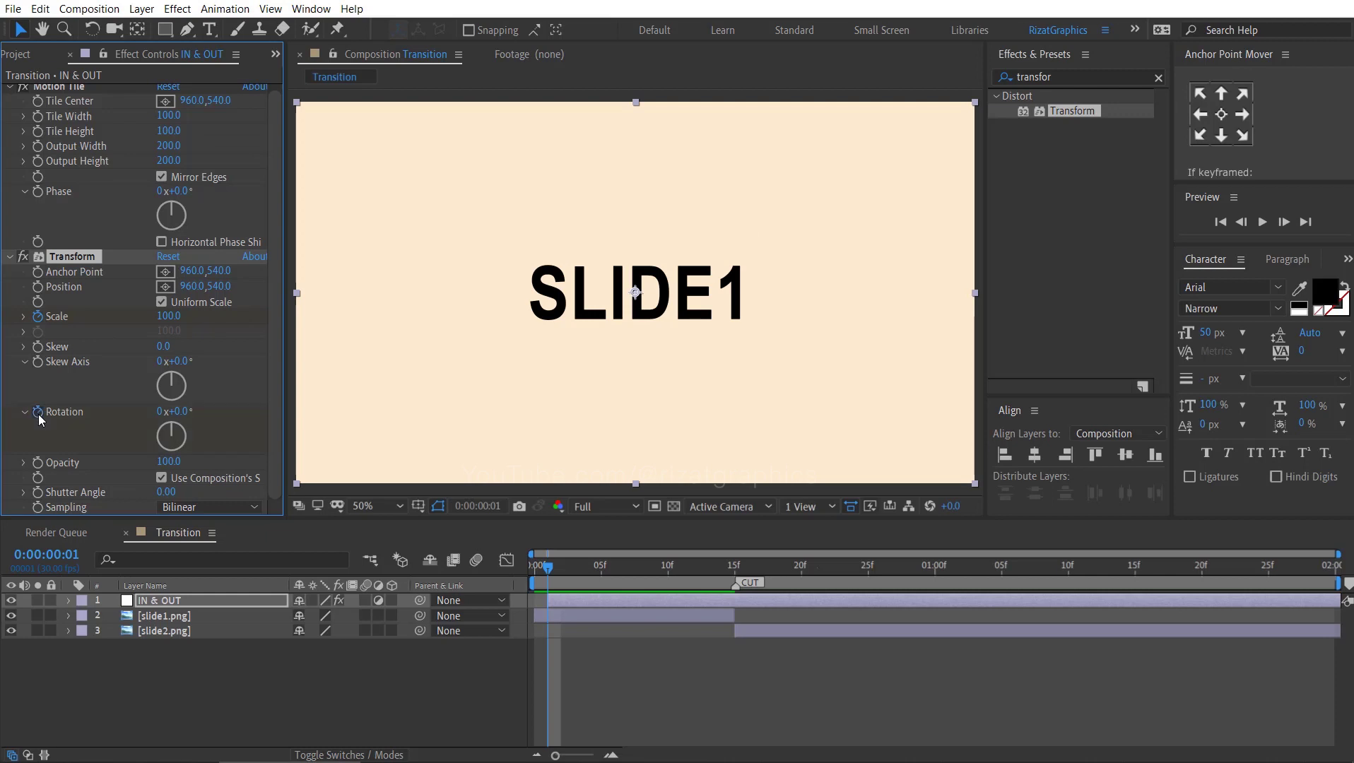
# Step: At frame 15, set the Transform effect's Scale to 300 and Rotation to -25°
pyautogui.click(733, 565)
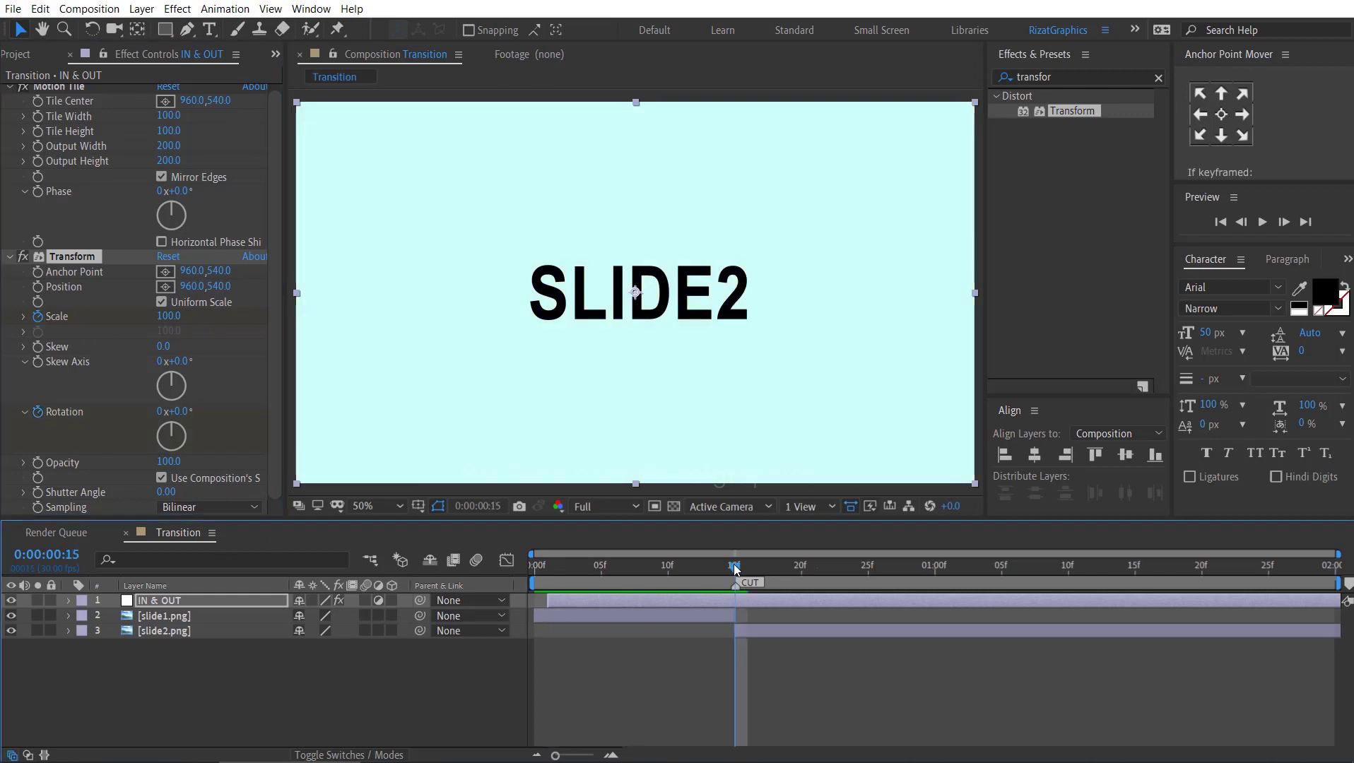
pyautogui.click(178, 316)
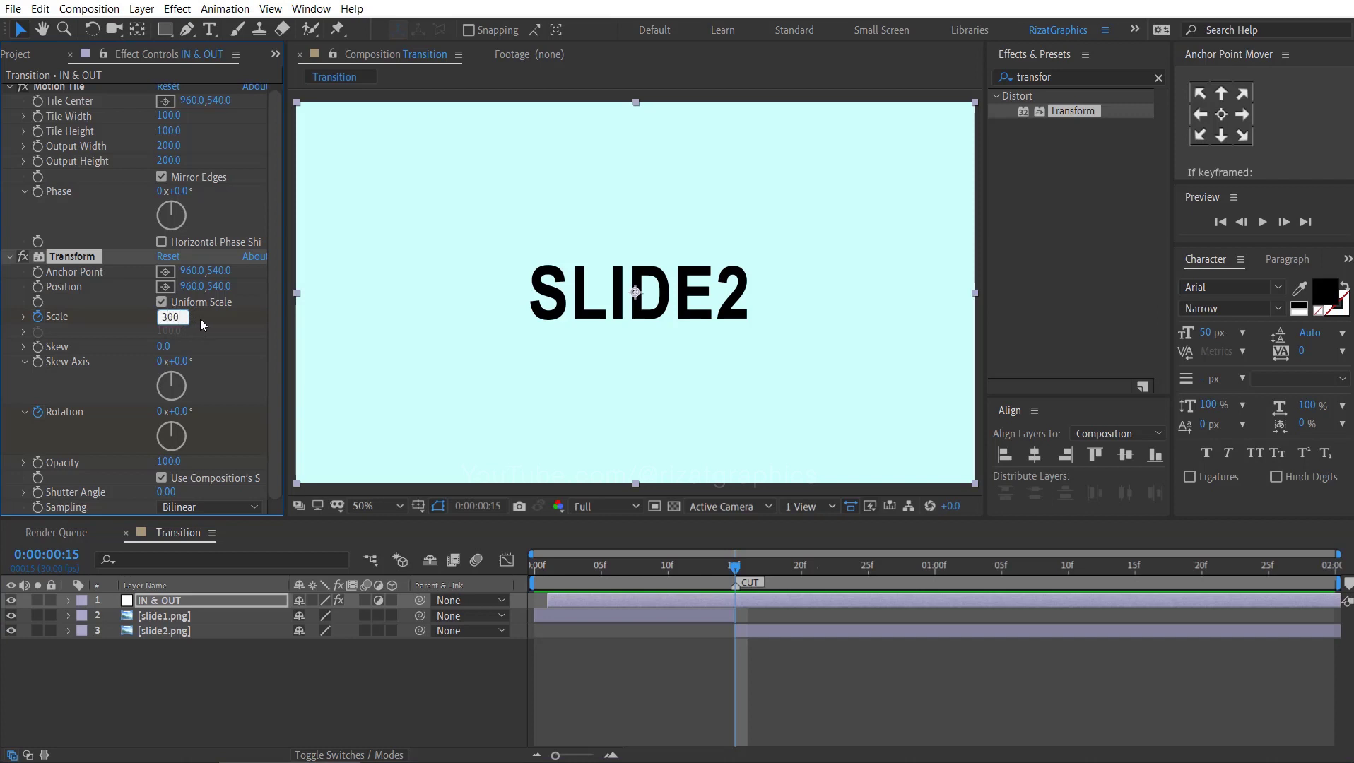
pyautogui.click(184, 411)
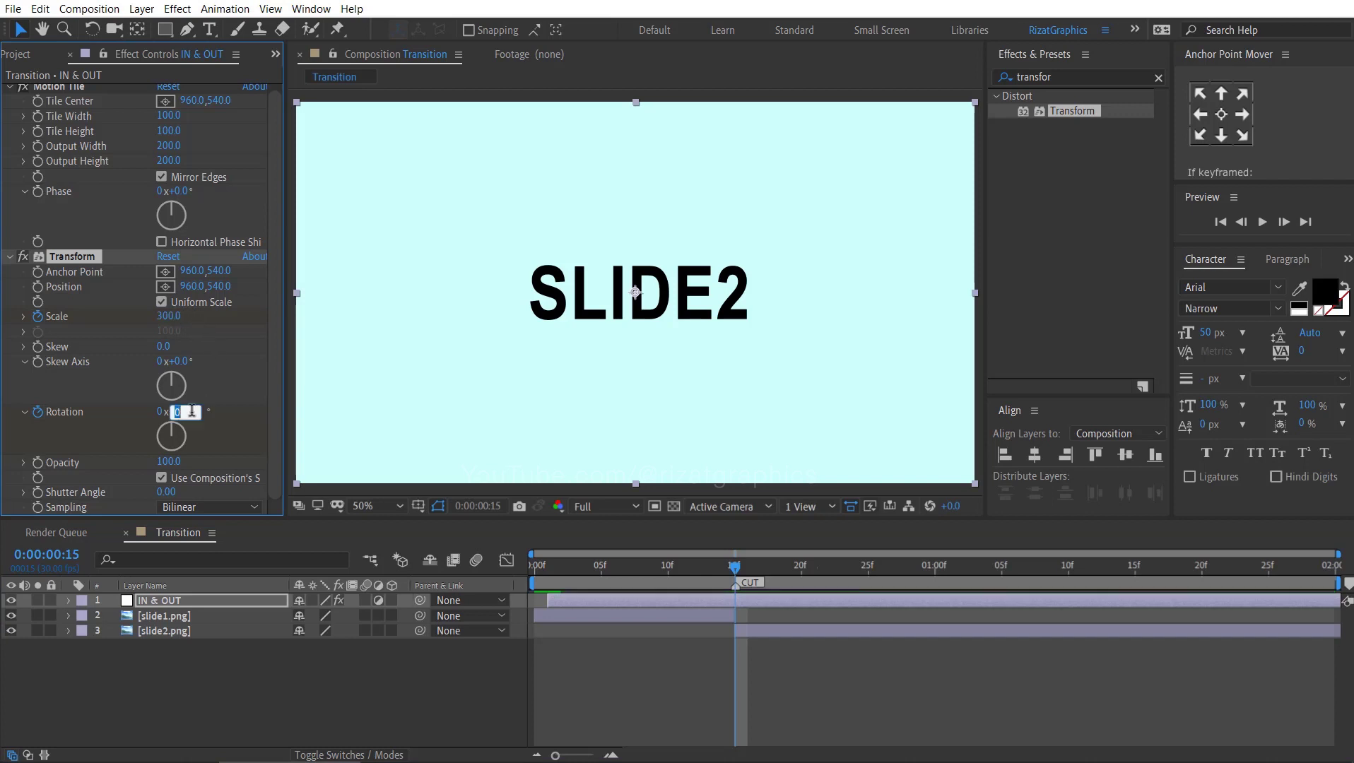
pyautogui.write('-25')
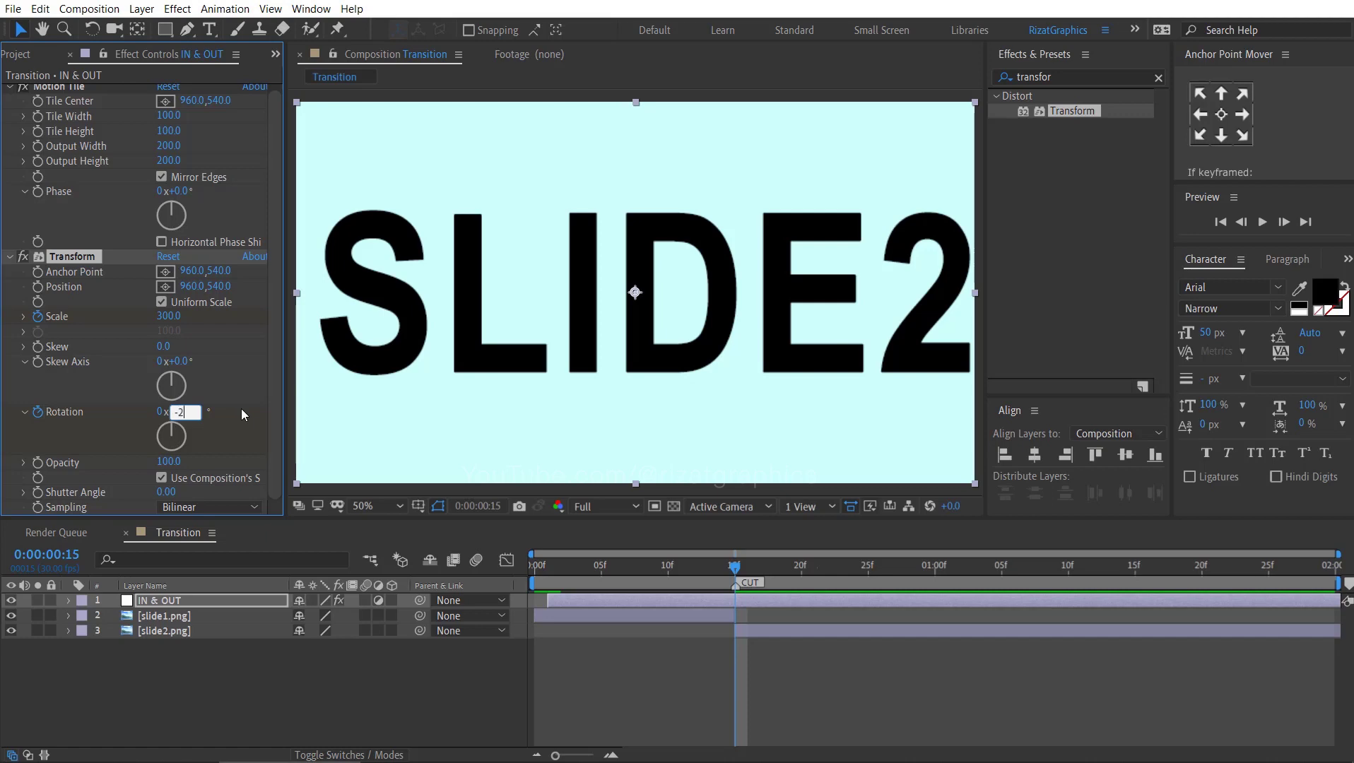
# Step: At 0:00:01:15, set the IN & OUT Transform effect's Scale to 100 and Rotation to 0°
pyautogui.click(249, 409)
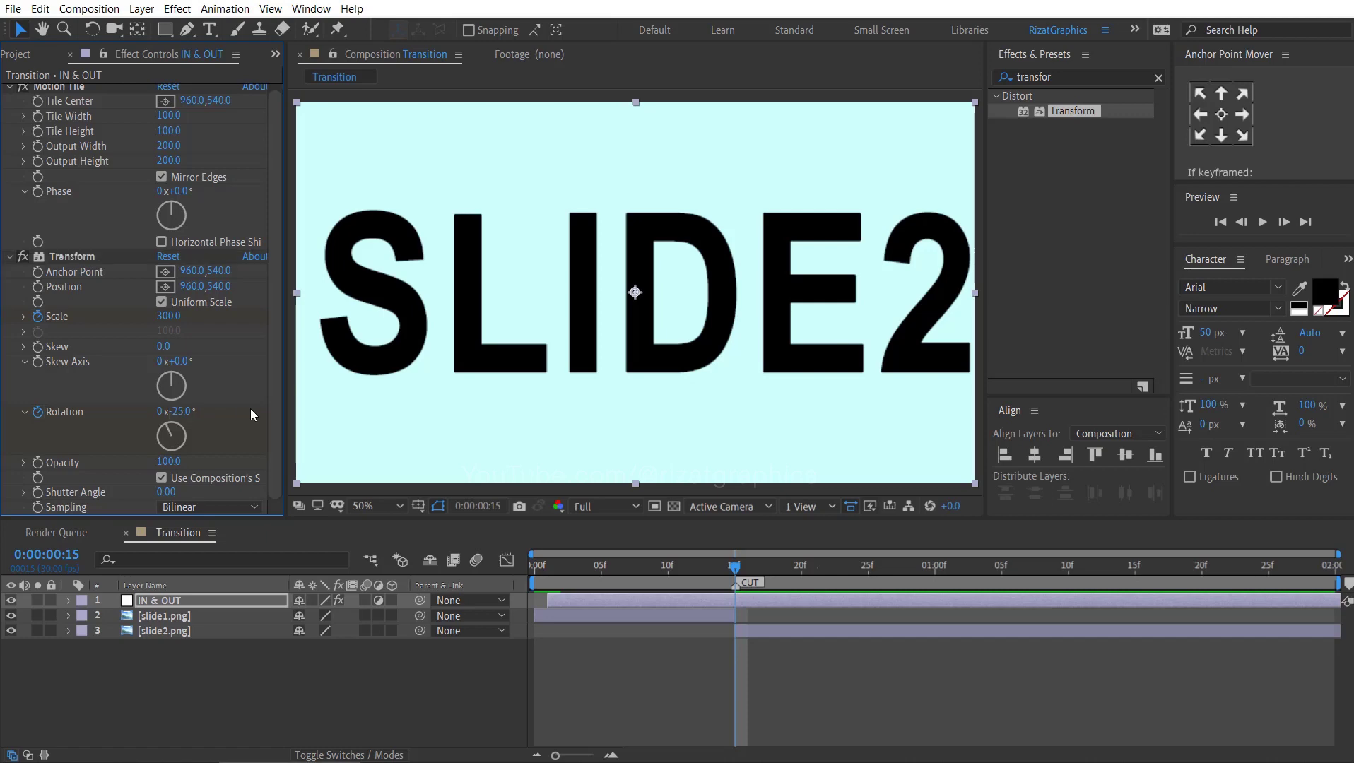
pyautogui.click(1134, 567)
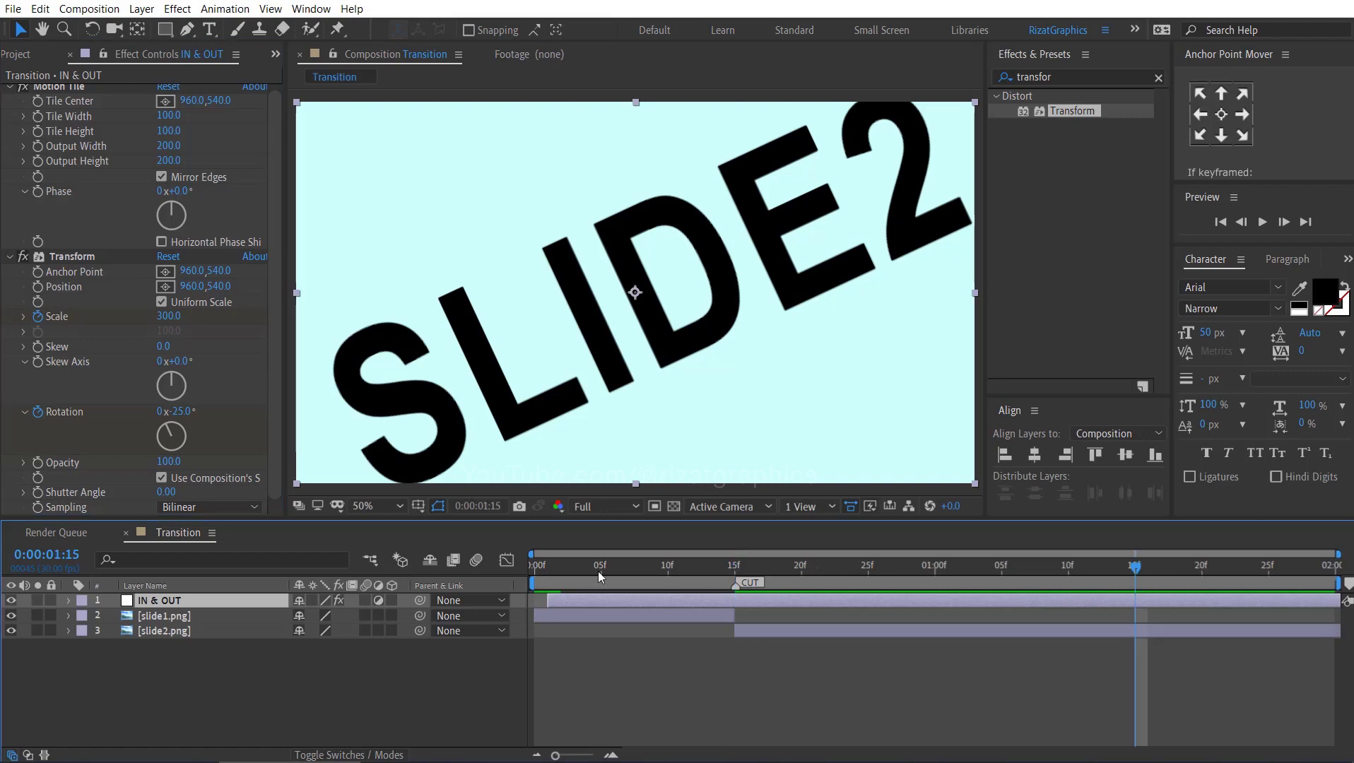
pyautogui.click(169, 317)
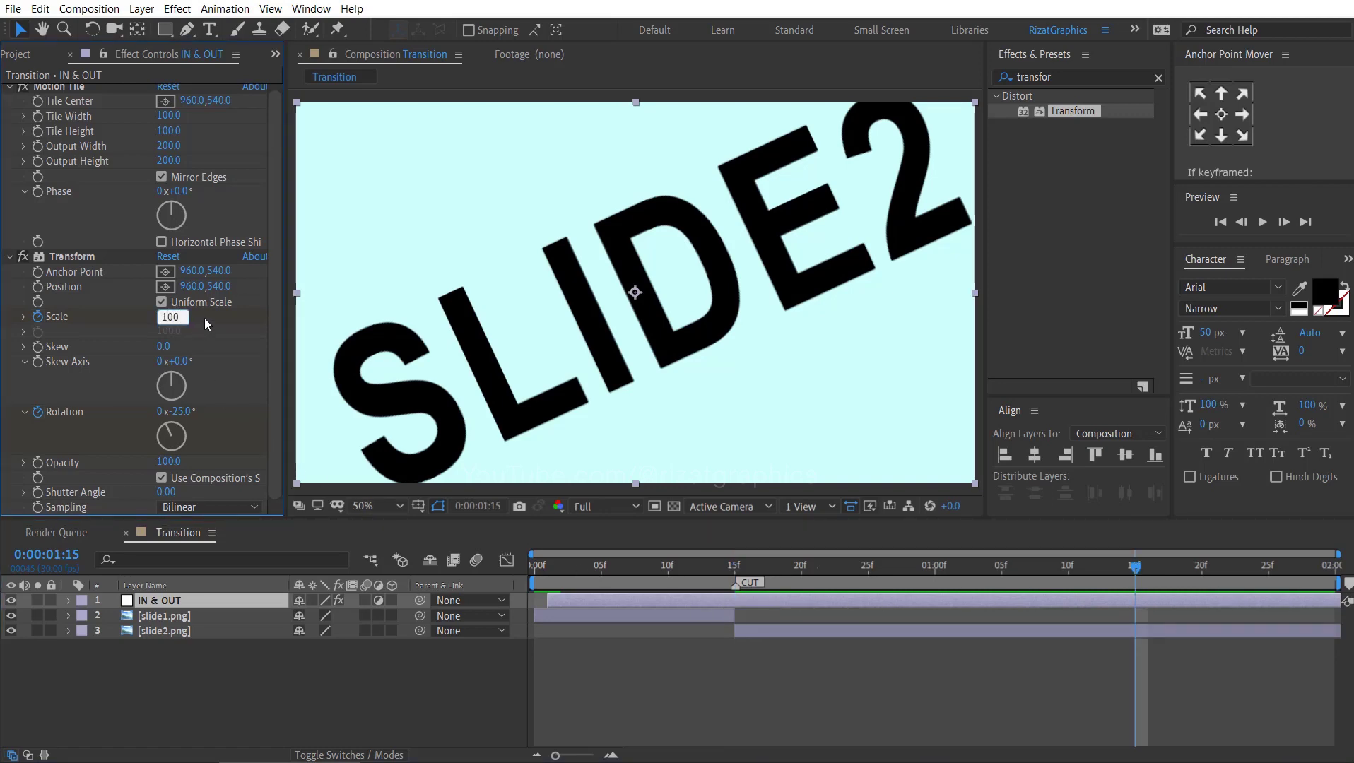
pyautogui.click(189, 412)
pyautogui.write('0')
pyautogui.press('Return')
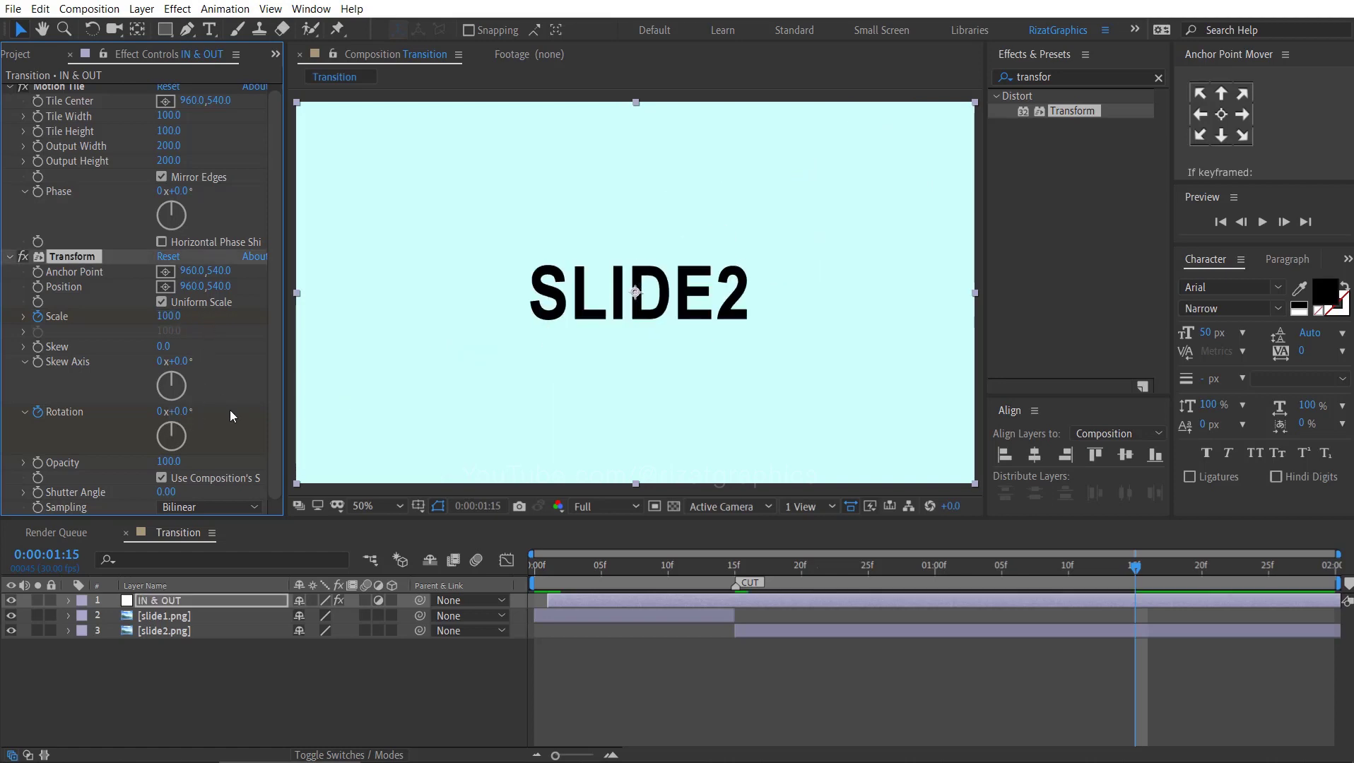
# Step: Reveal the IN & OUT layer's keyframes and apply Easy Ease to all Scale and Rotation keyframes
pyautogui.click(734, 601)
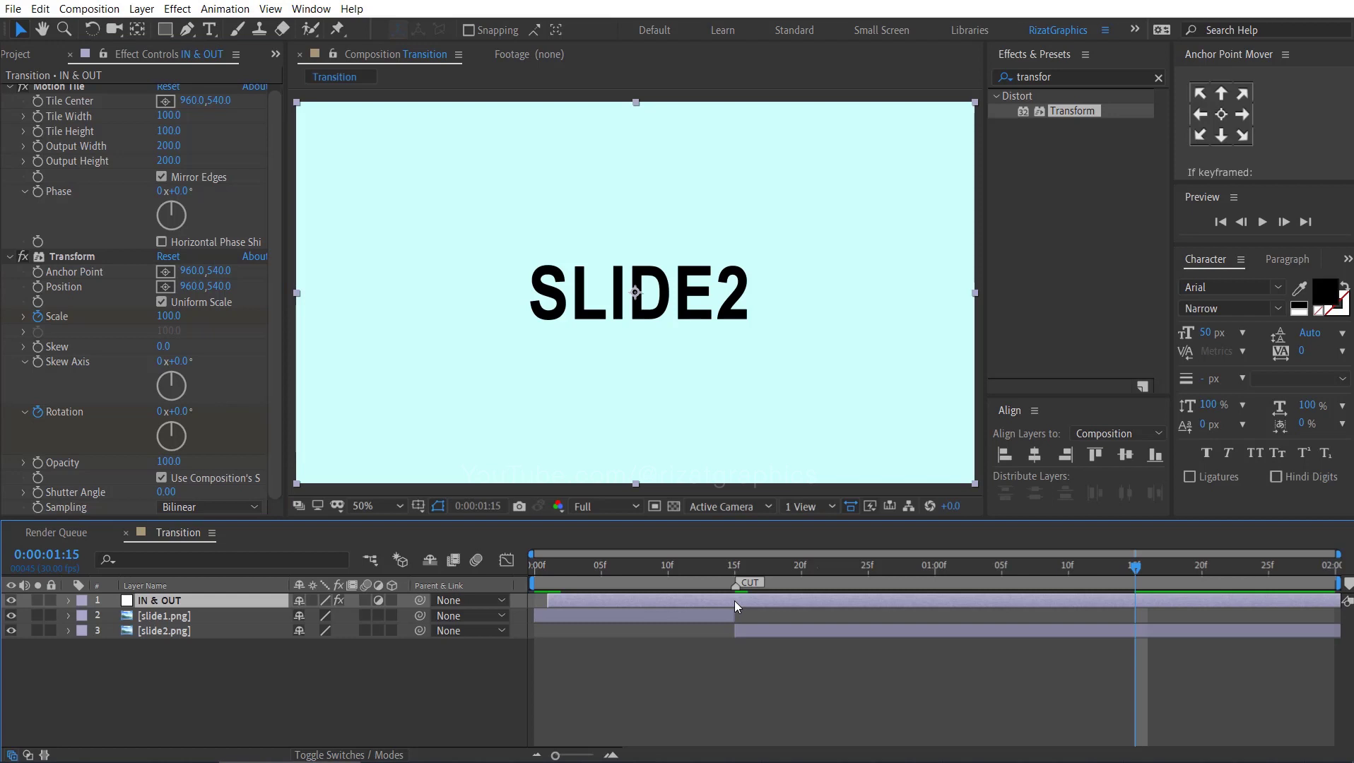
pyautogui.press('u')
pyautogui.moveTo(1166, 622); pyautogui.dragTo(527, 666)
pyautogui.rightClick(550, 644)
pyautogui.moveTo(603, 634)
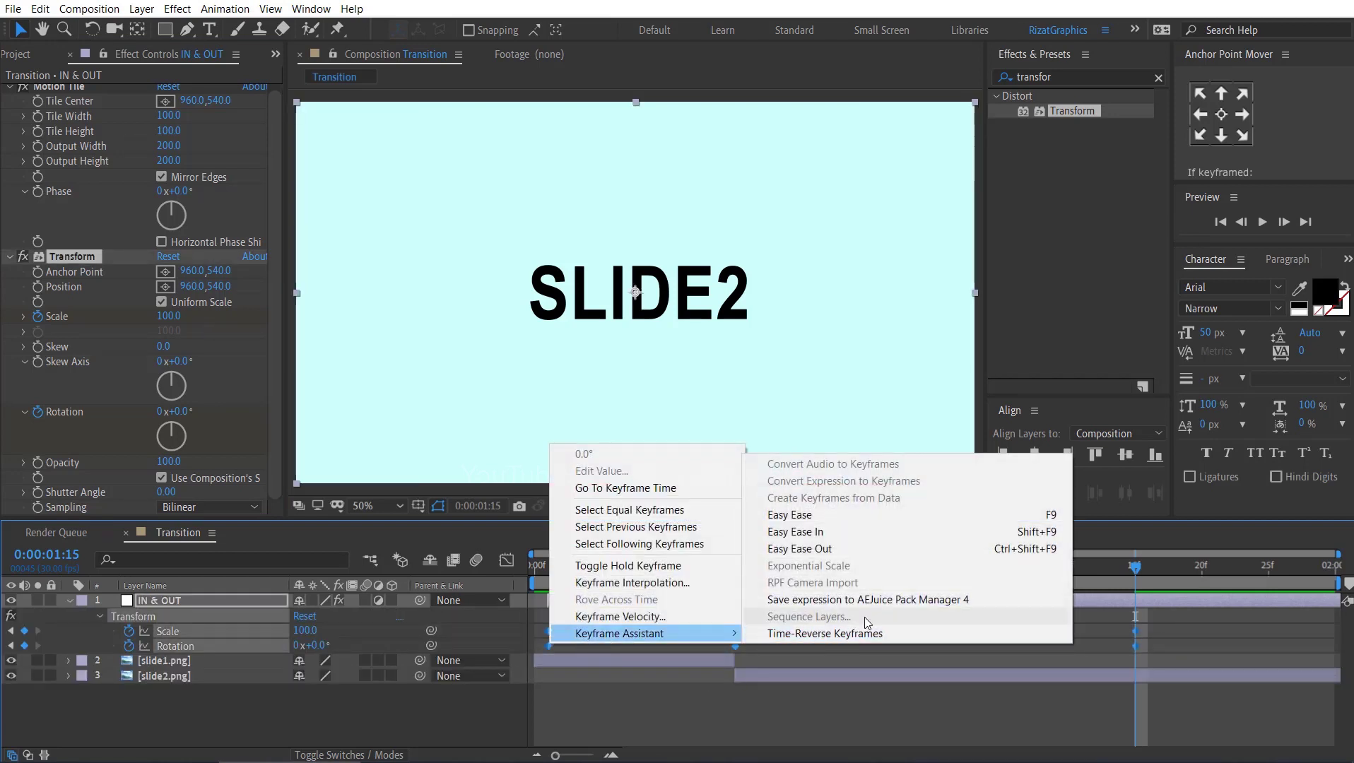
pyautogui.click(874, 518)
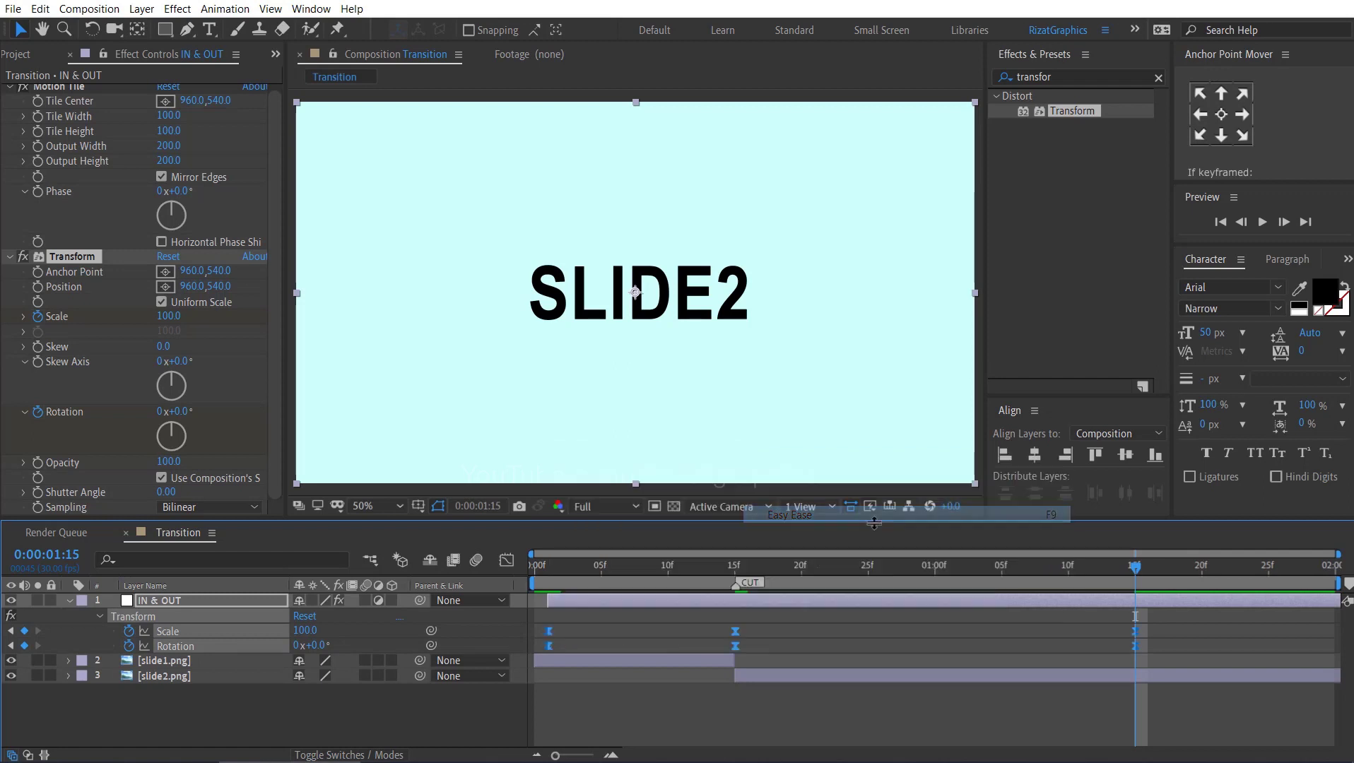
# Step: Turn off Use Composition's Shutter Angle in the IN & OUT Transform effect and set its Shutter Angle to 275
pyautogui.click(552, 567)
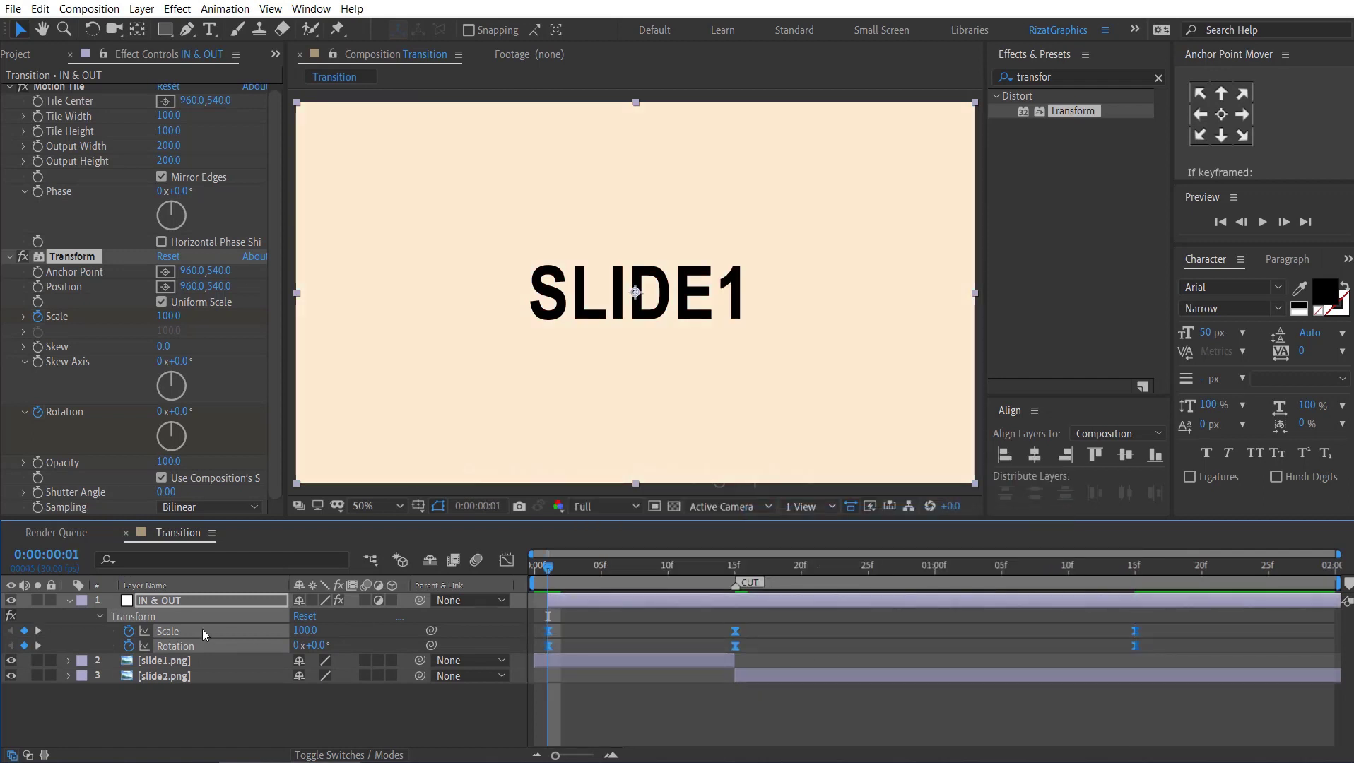
pyautogui.click(71, 600)
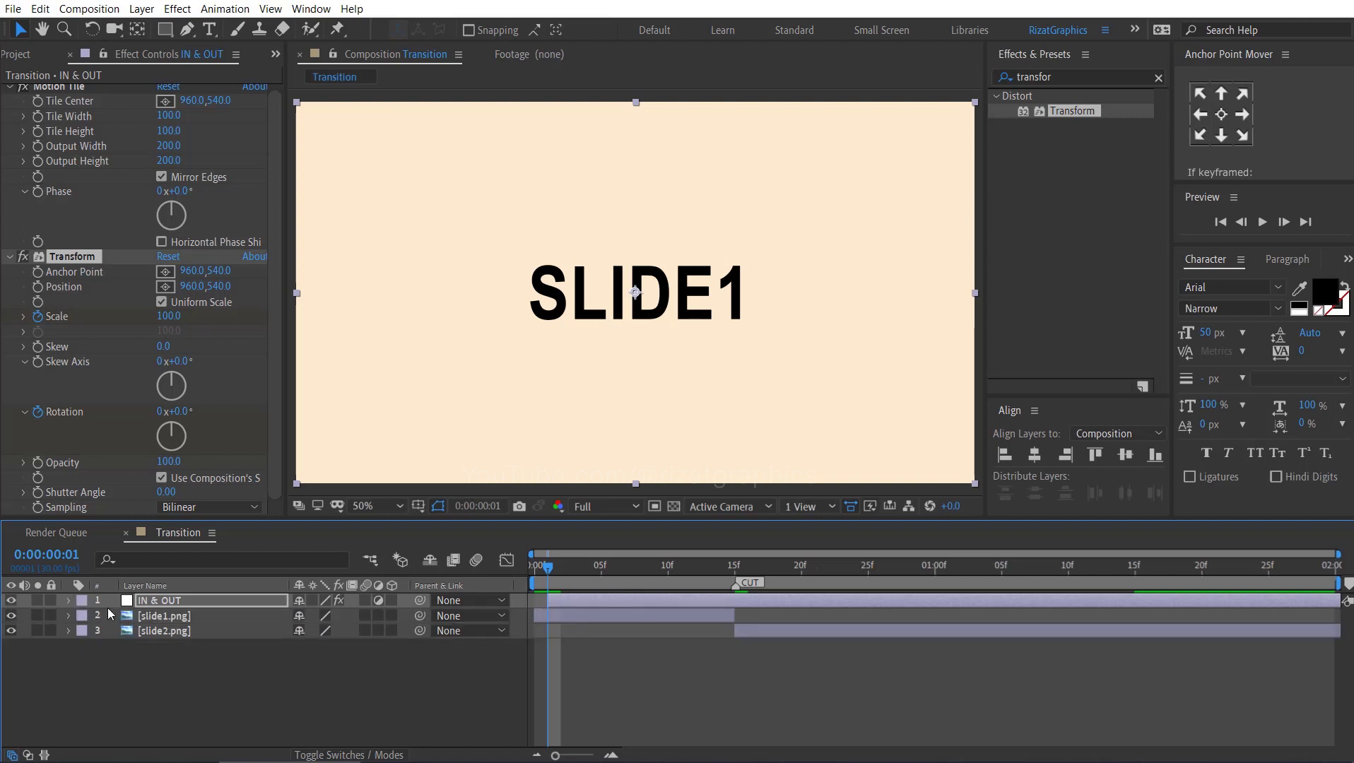
pyautogui.click(161, 478)
pyautogui.click(170, 493)
pyautogui.write('275')
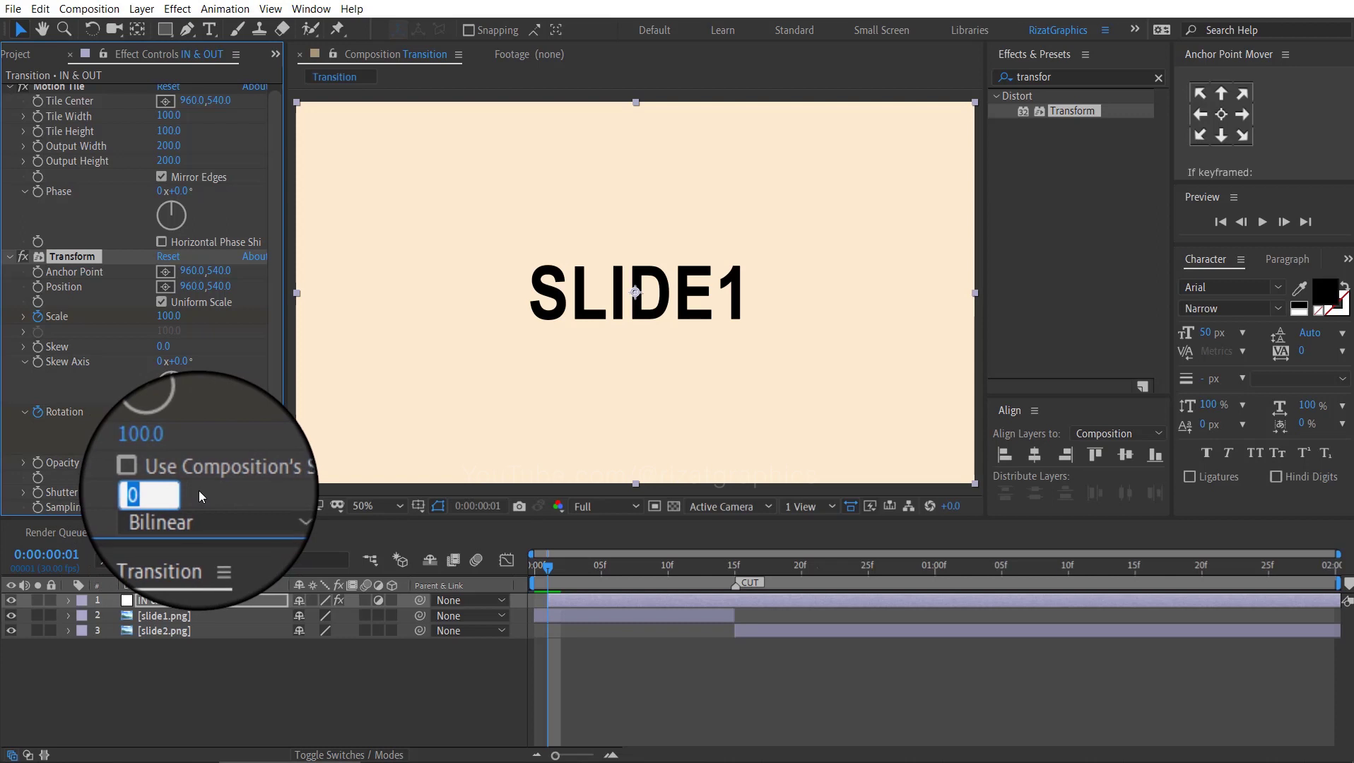
pyautogui.press('Return')
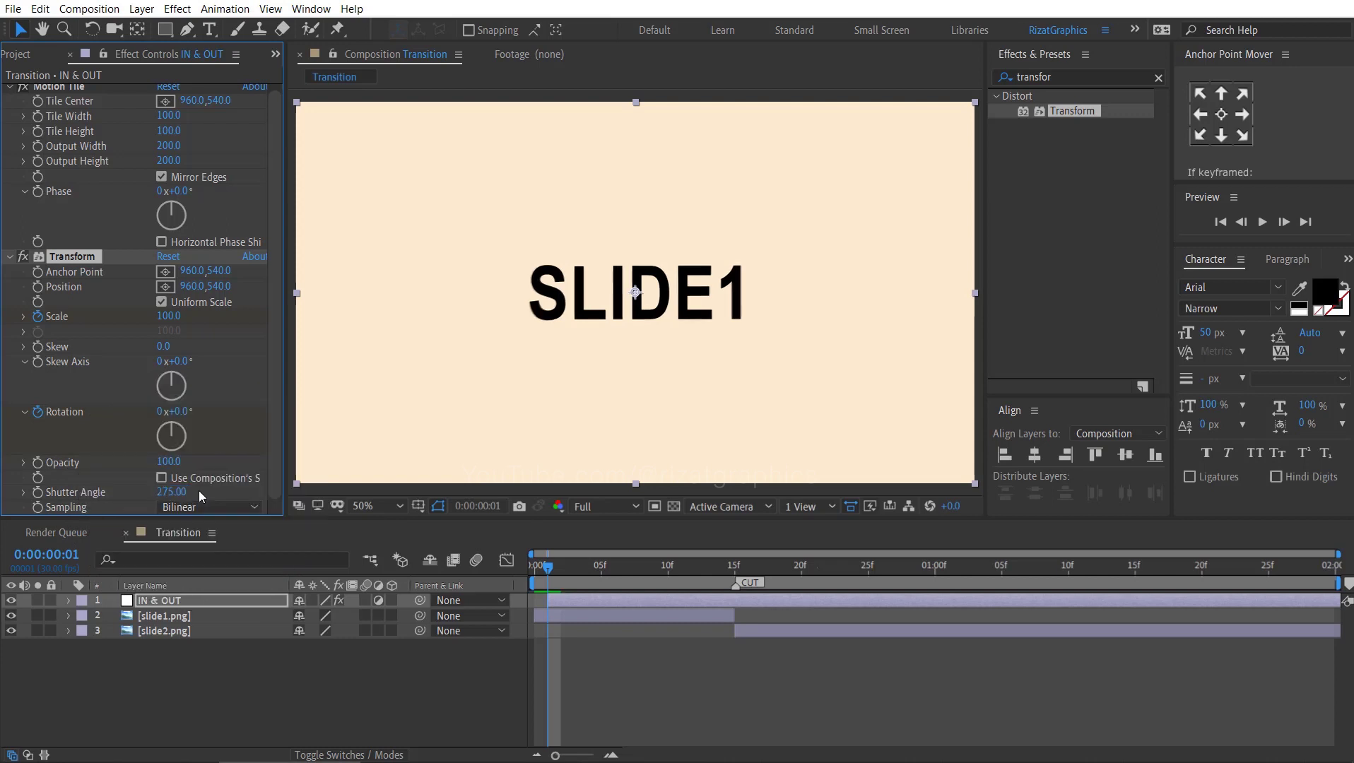
# Step: Preview the transition from the first frame
pyautogui.moveTo(553, 571); pyautogui.dragTo(516, 566)
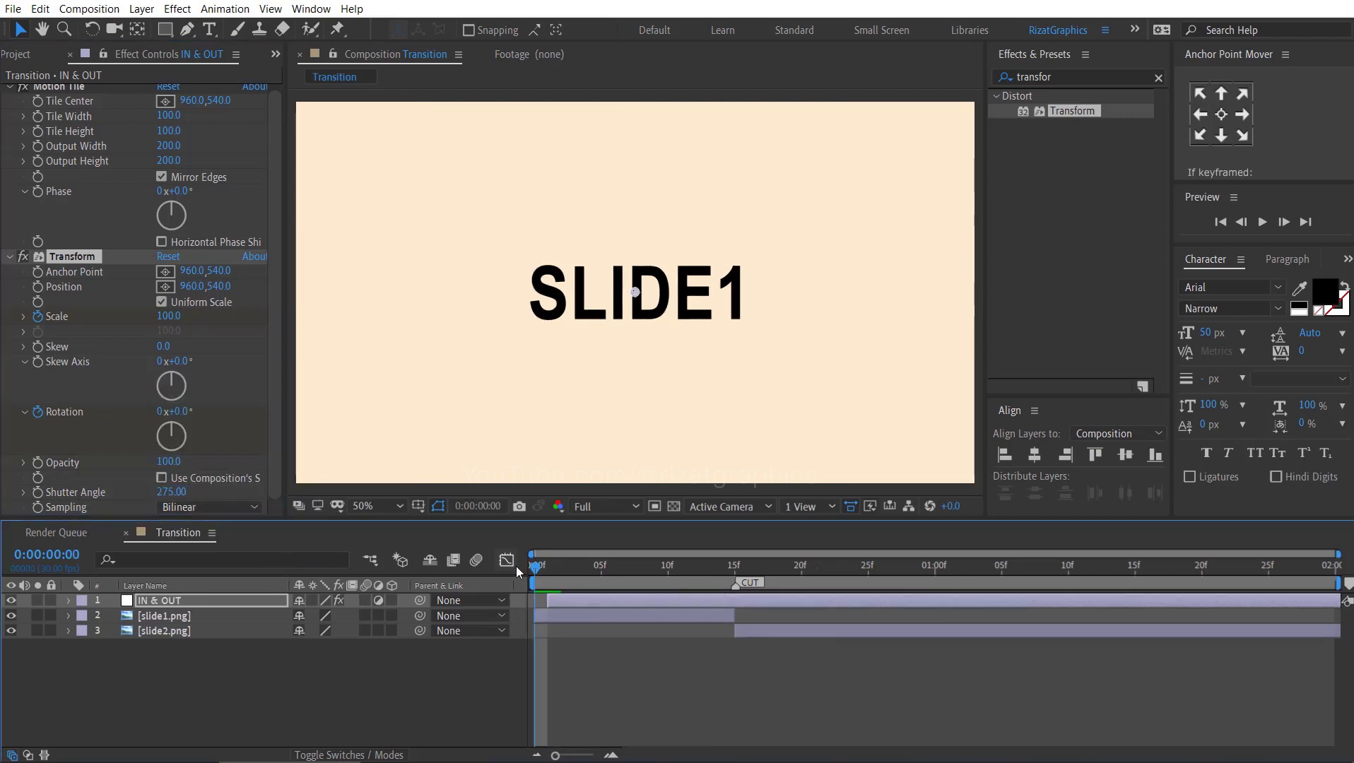
pyautogui.click(1263, 223)
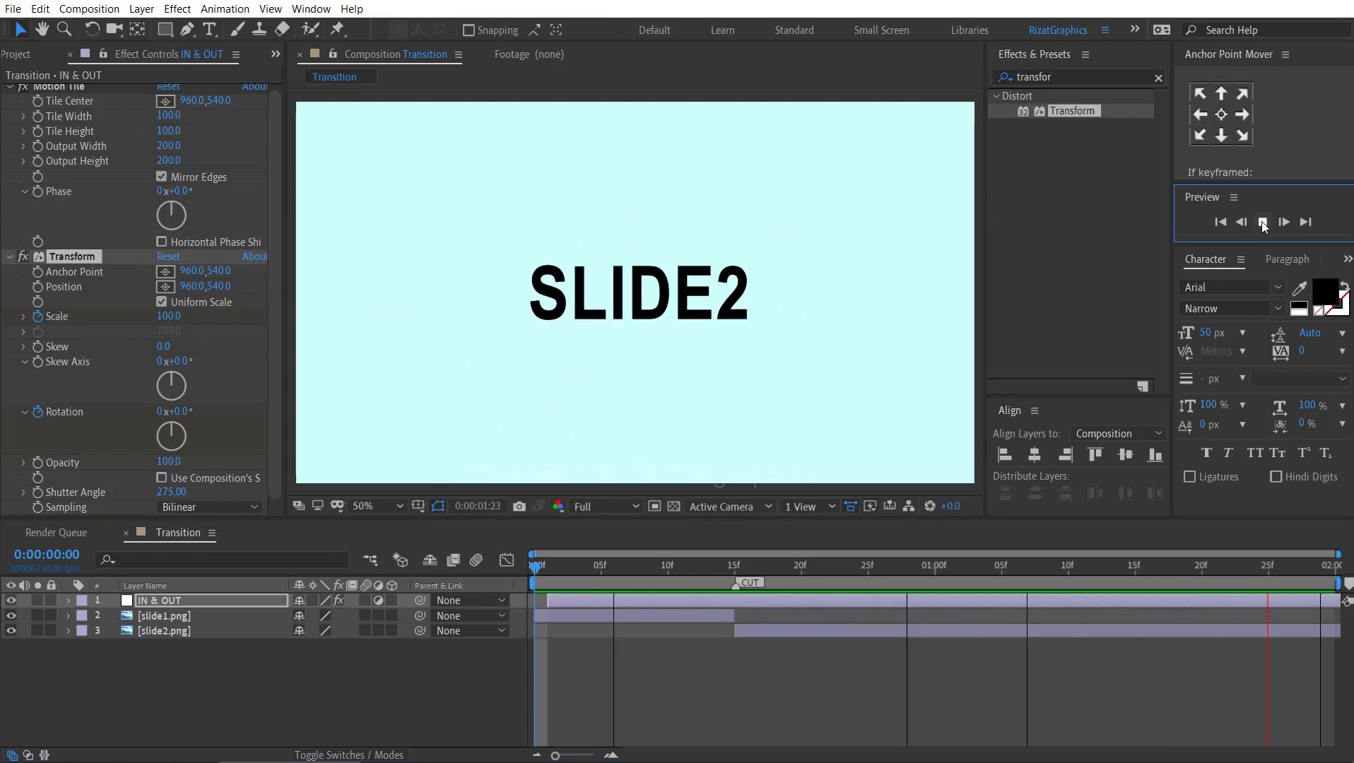
pyautogui.click(1263, 223)
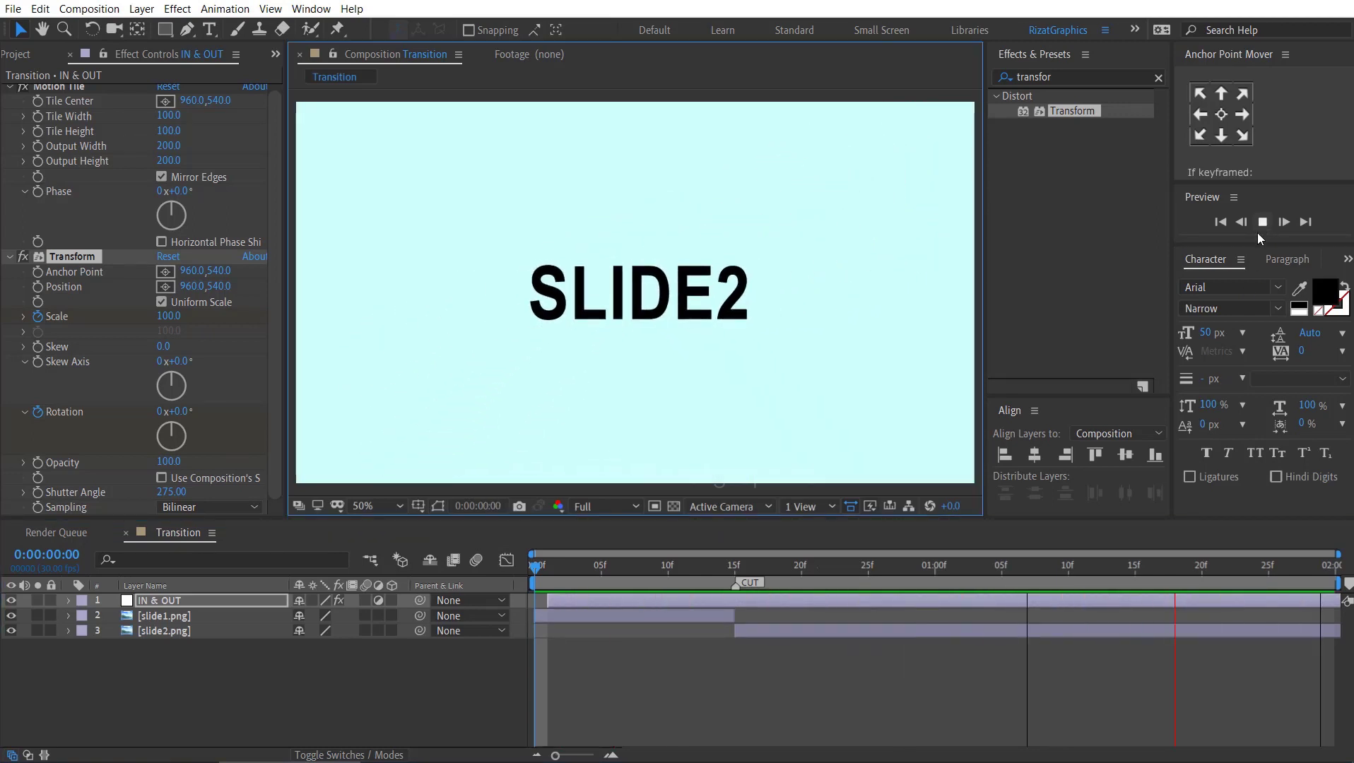
# Step: Create a new adjustment layer and rename it Distortion
pyautogui.click(184, 690)
pyautogui.rightClick(184, 689)
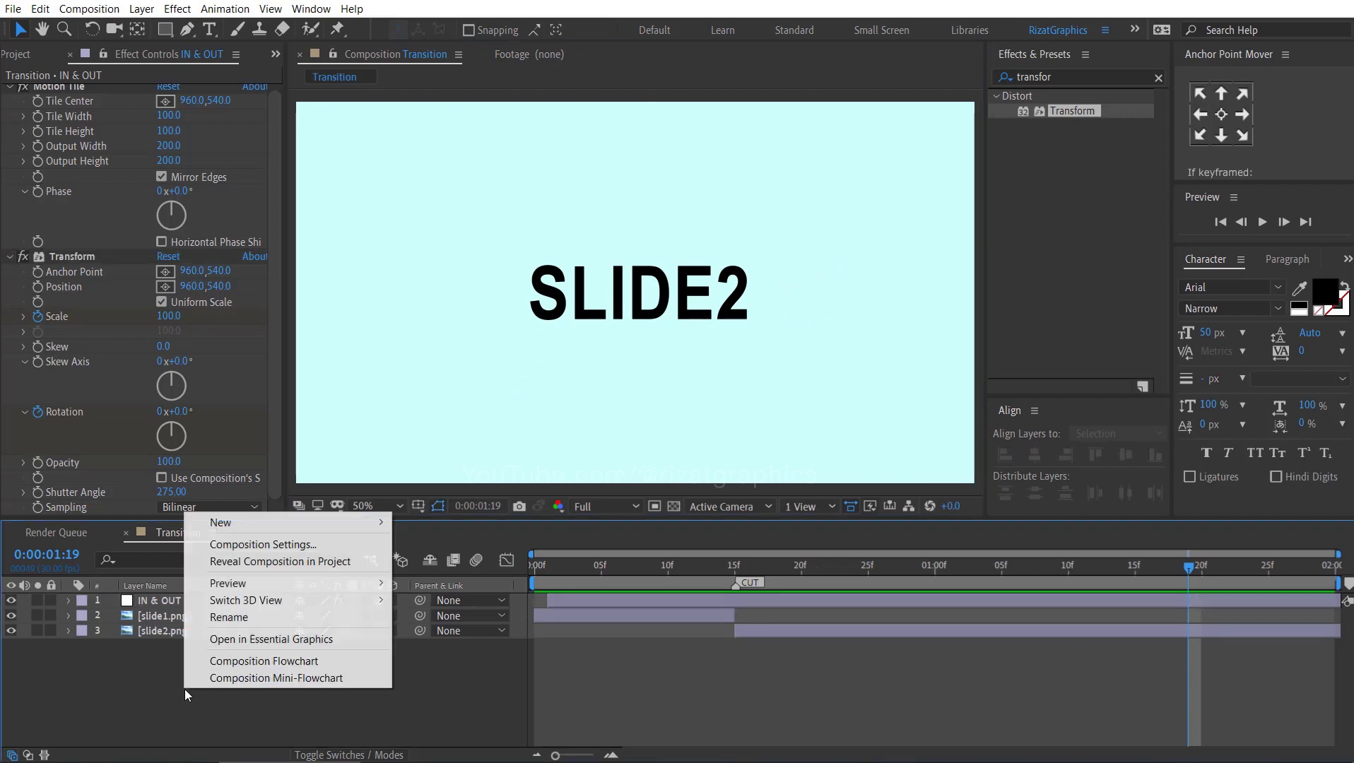
pyautogui.moveTo(374, 530)
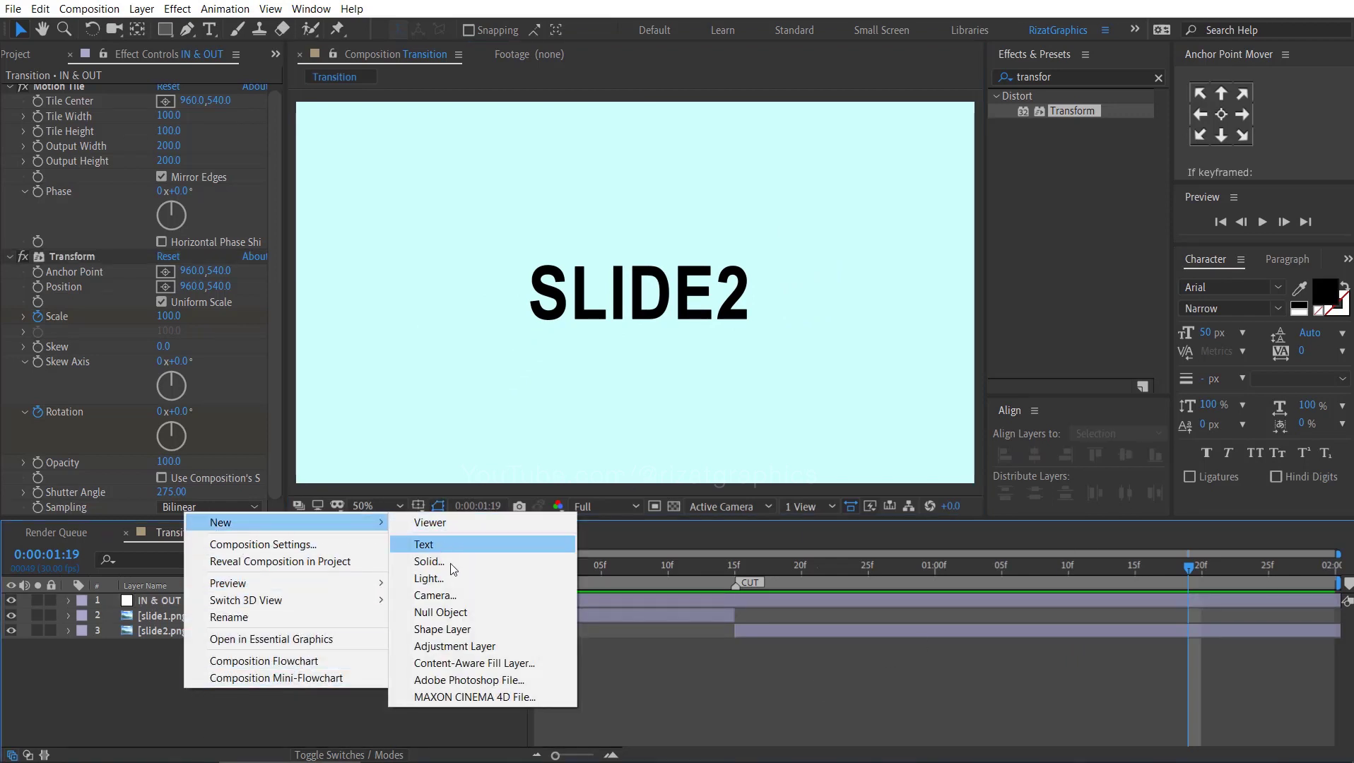
pyautogui.click(503, 647)
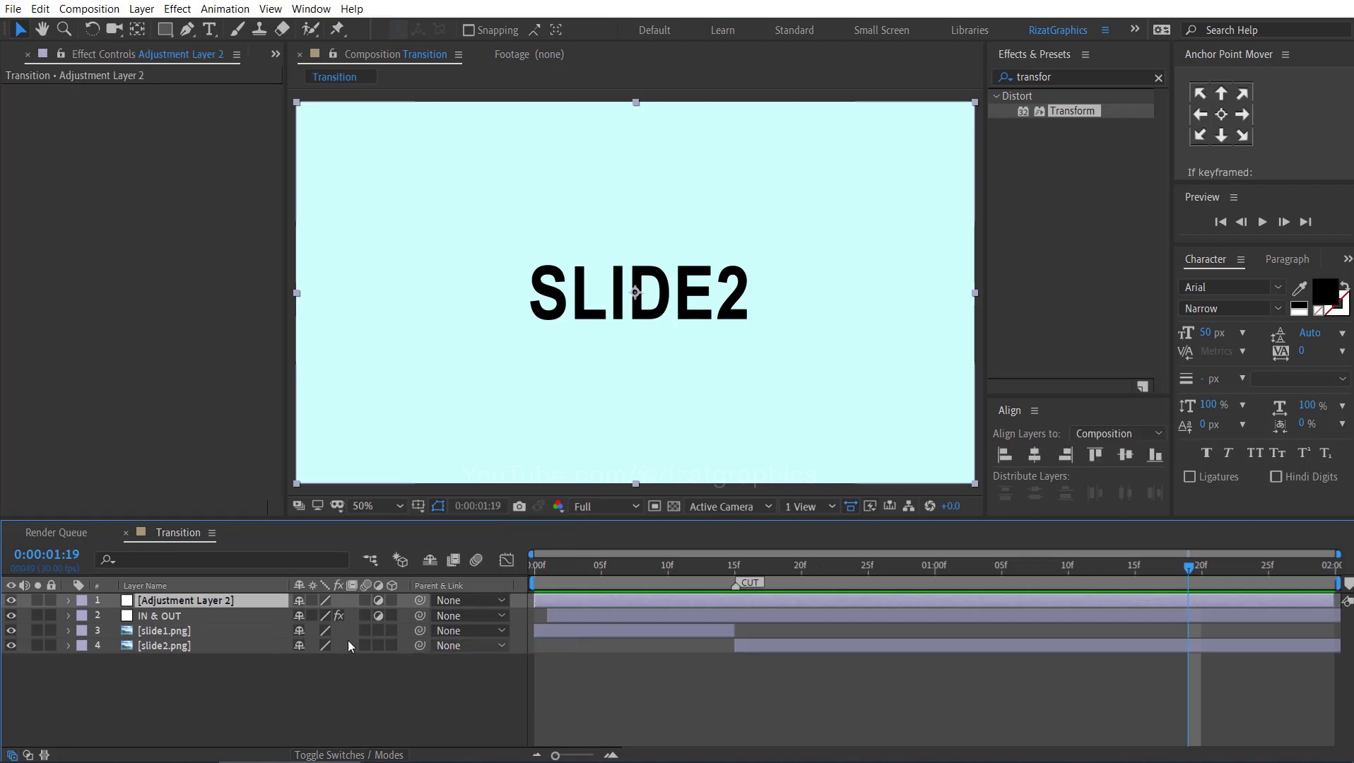
pyautogui.press('Return')
pyautogui.write('Distortion')
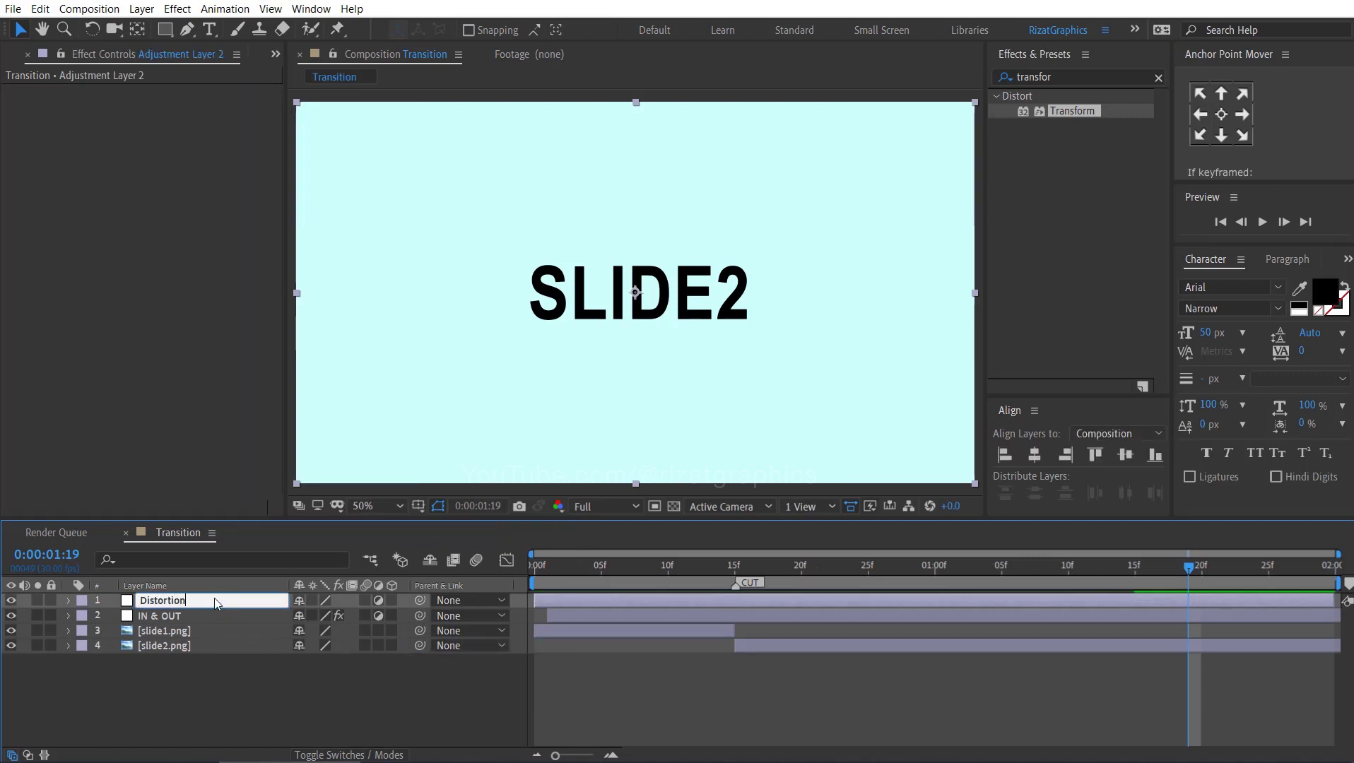
pyautogui.press('Return')
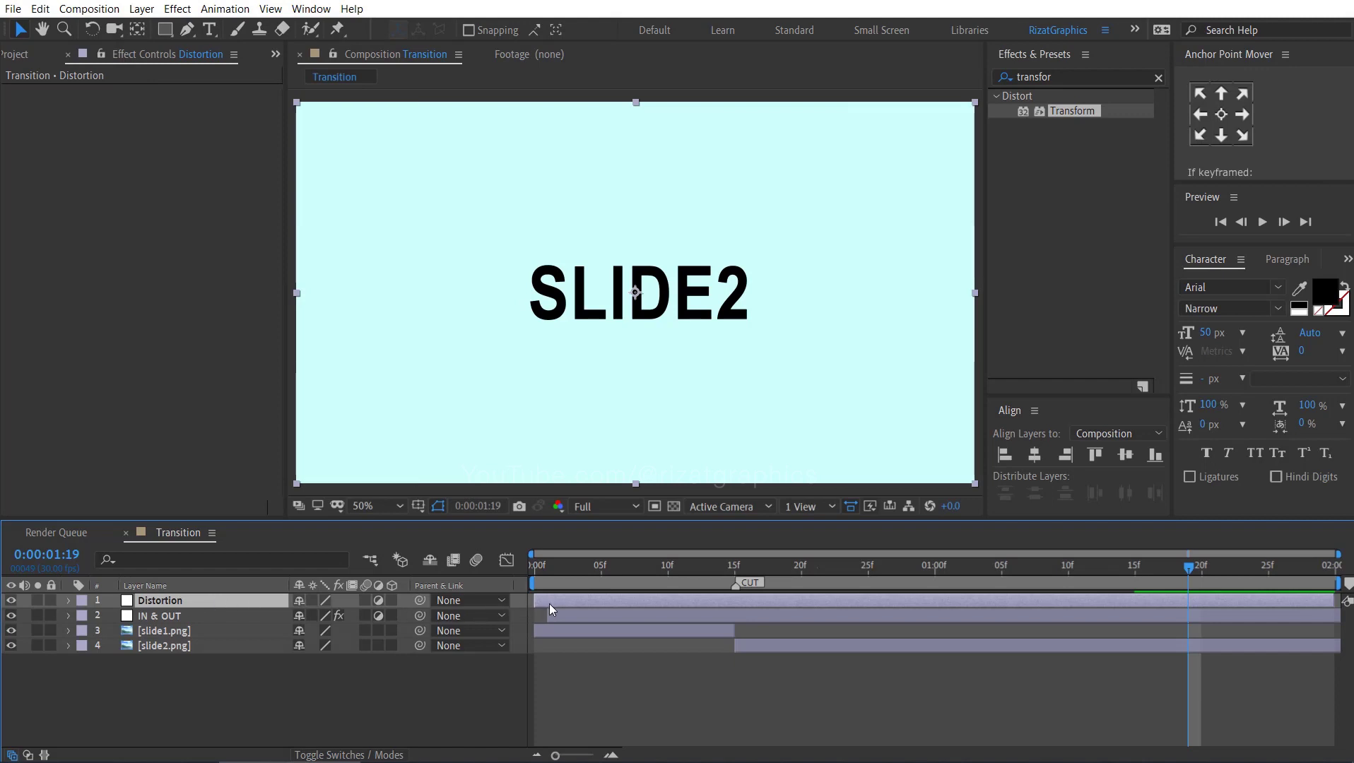
# Step: Make the Distortion layer start at frame 1 and apply the Motion Tile effect to it
pyautogui.click(550, 571)
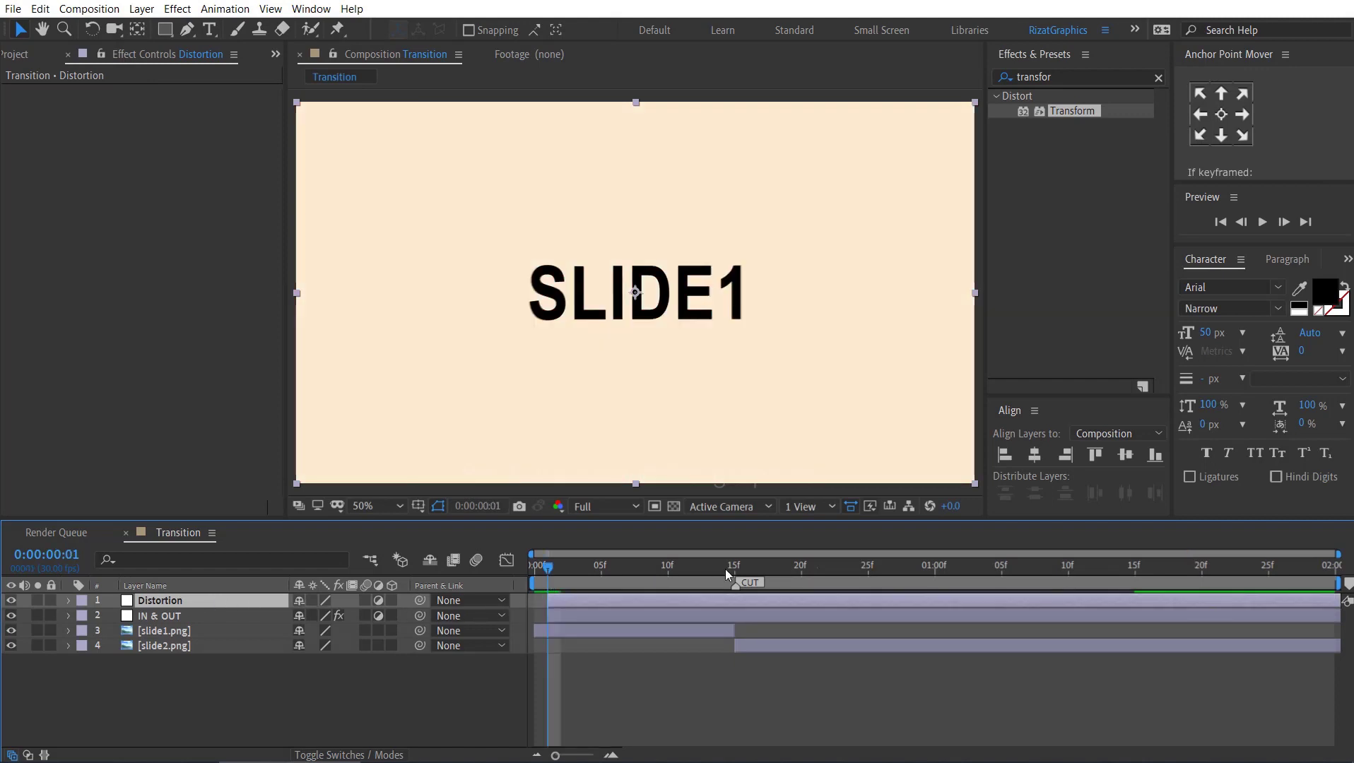
pyautogui.click(1089, 76)
pyautogui.hotkey('ctrl', 'a')
pyautogui.write('motion ti')
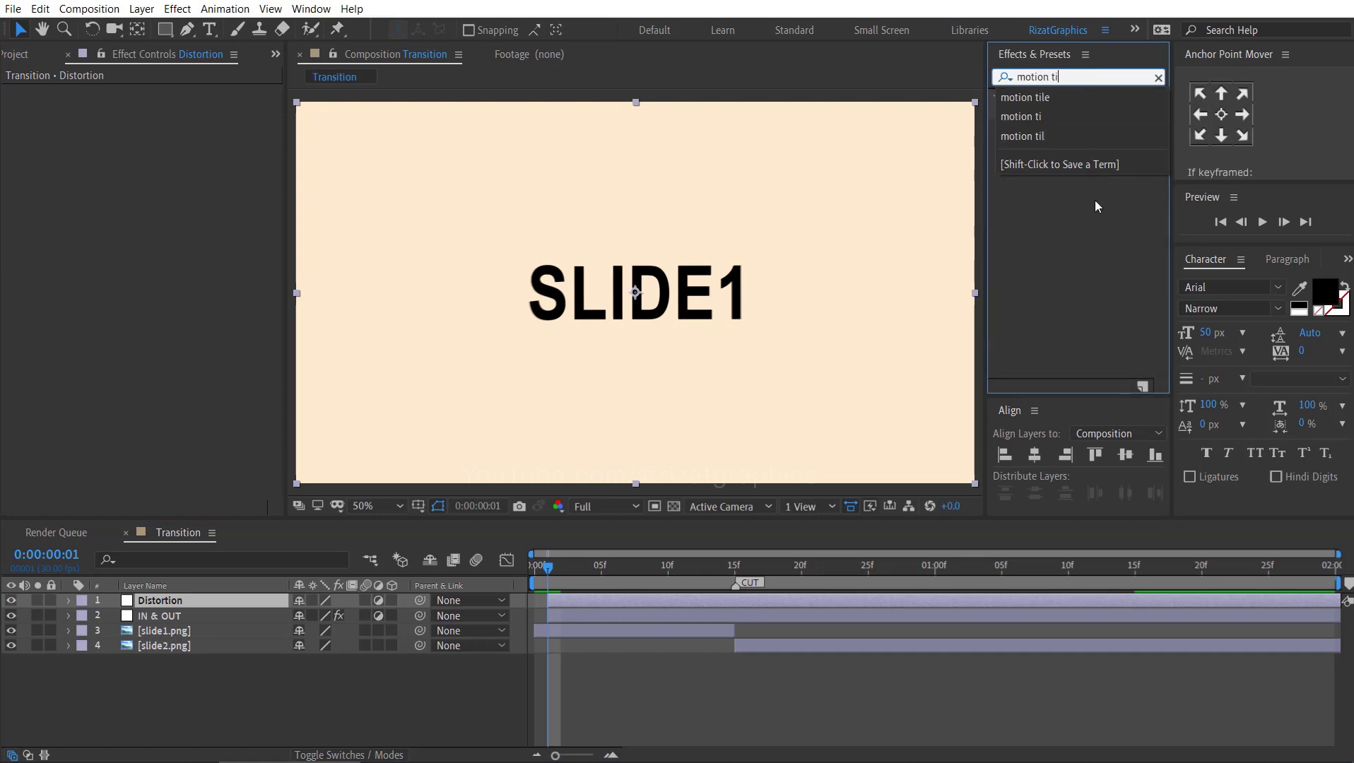
pyautogui.click(1095, 200)
pyautogui.moveTo(1060, 111); pyautogui.dragTo(263, 596)
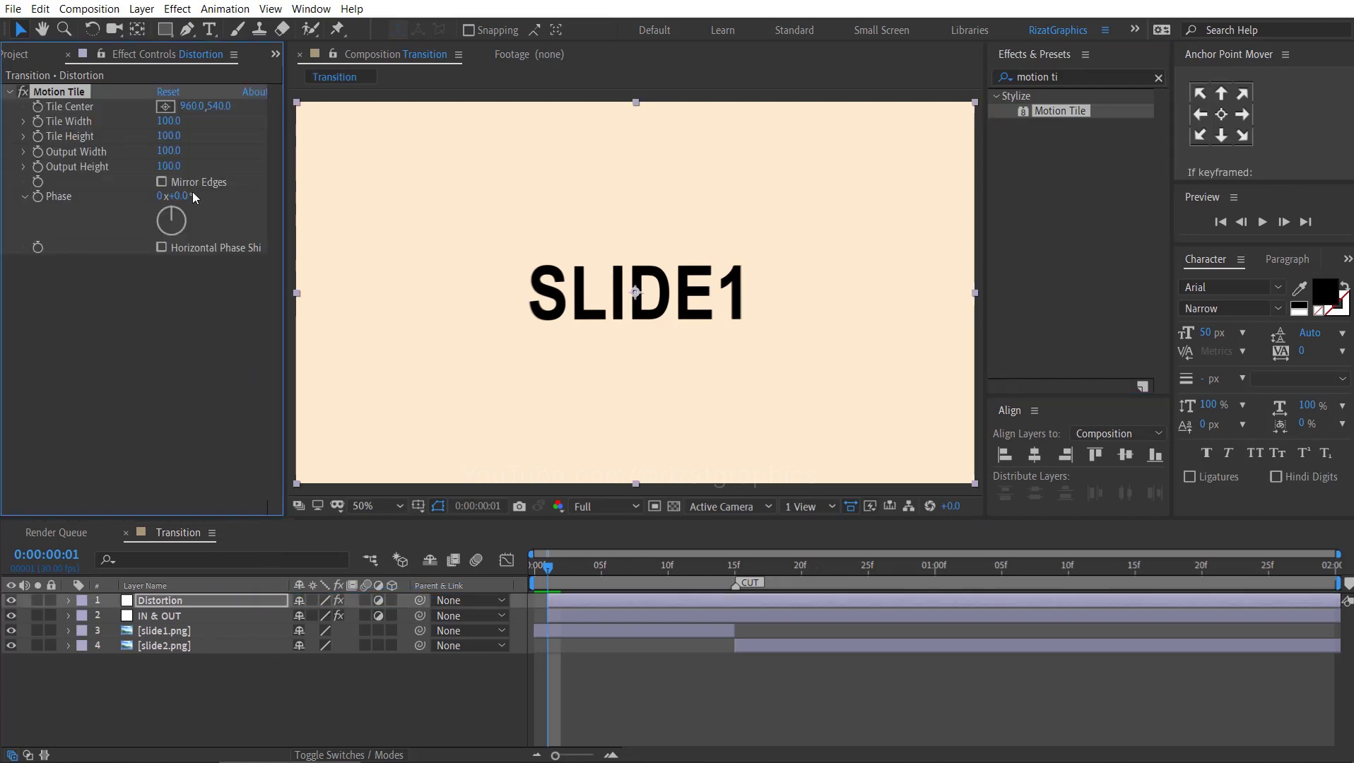
# Step: Set the Distortion layer's Motion Tile Output Width and Output Height to 350 and enable Mirror Edges
pyautogui.click(170, 152)
pyautogui.write('35')
pyautogui.click(180, 167)
# Step: Apply Optics Compensation below Motion Tile on the Distortion layer and enable Field Of View keyframing at frame 1
pyautogui.click(1075, 77)
pyautogui.press('BackSpace')
pyautogui.press('BackSpace')
pyautogui.press('BackSpace')
pyautogui.press('BackSpace')
pyautogui.press('BackSpace')
pyautogui.press('BackSpace')
pyautogui.press('BackSpace')
pyautogui.press('BackSpace')
pyautogui.write('optic')
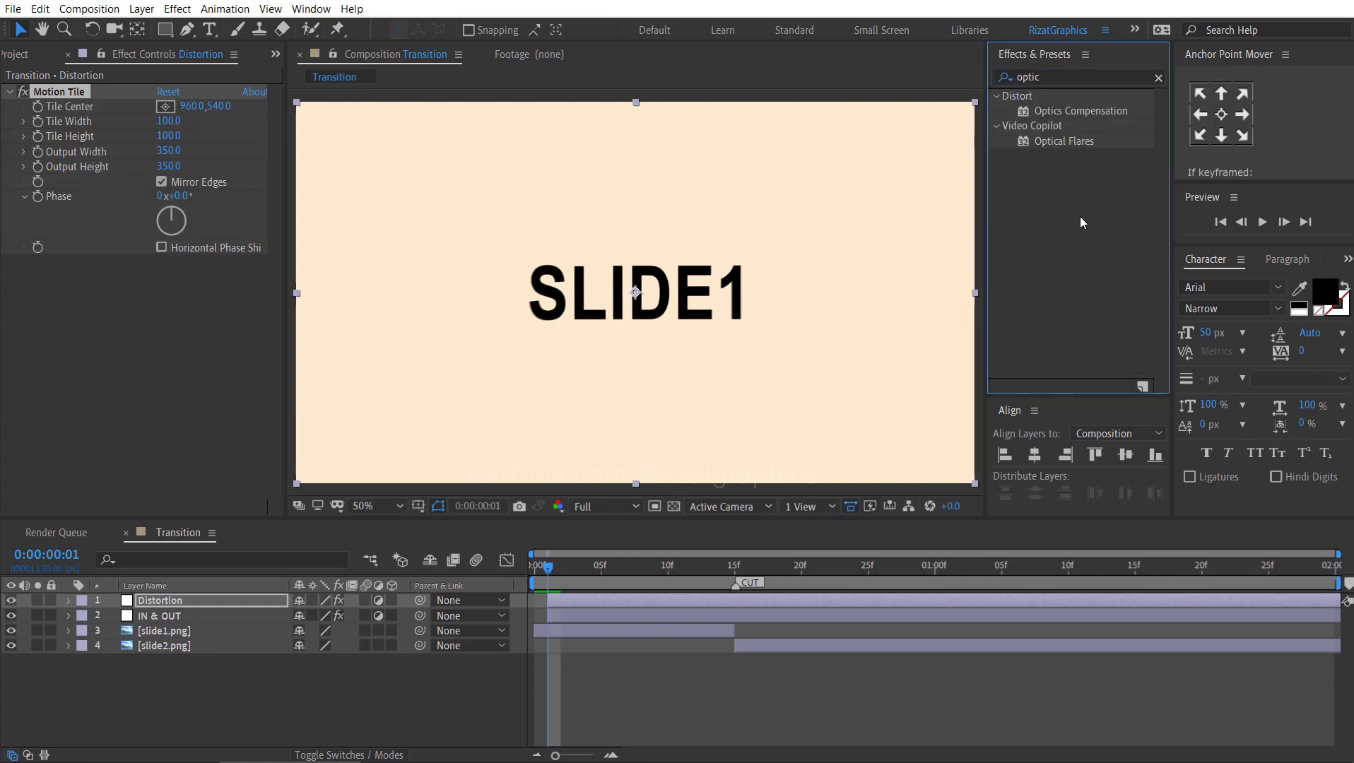
pyautogui.moveTo(1120, 112); pyautogui.dragTo(201, 341)
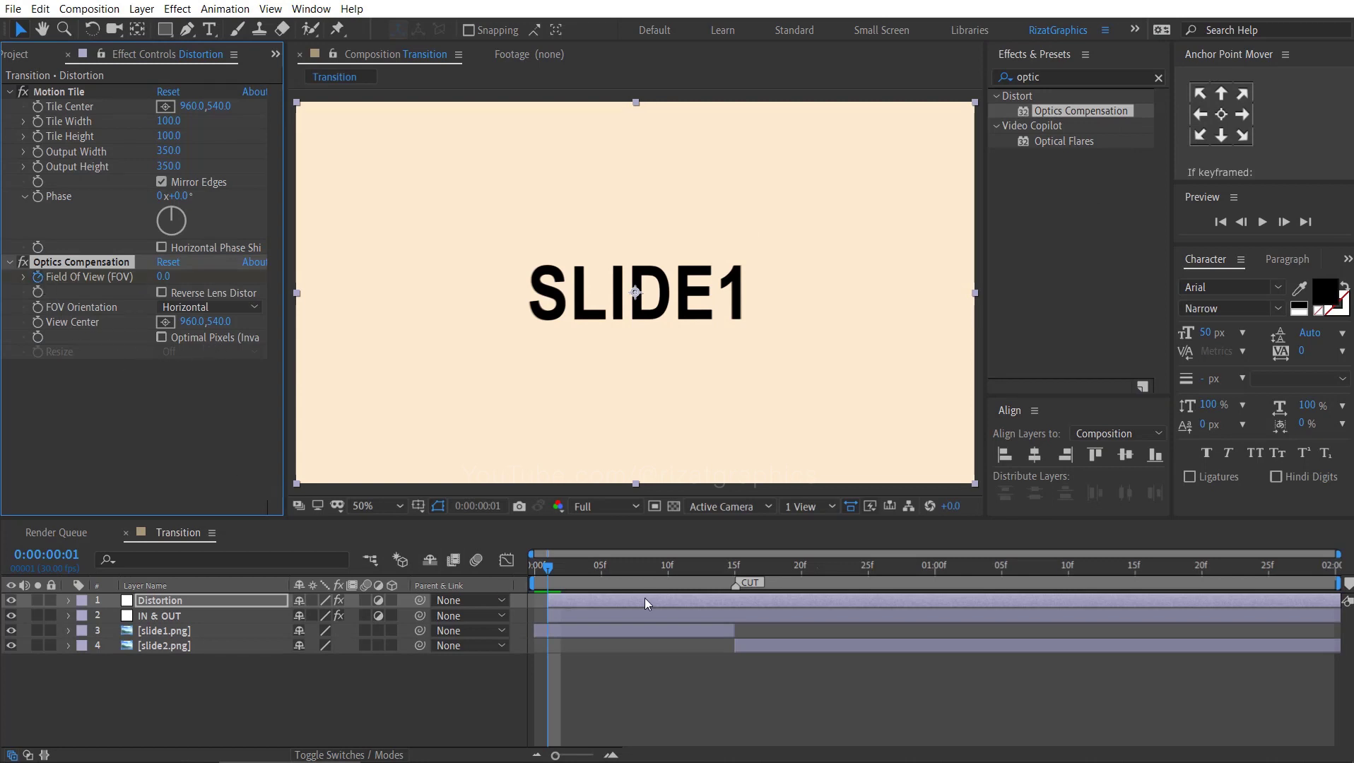
# Step: At frame 15, set Optics Compensation's Field Of View to 175 and enable Reverse Lens Distortion
pyautogui.click(735, 568)
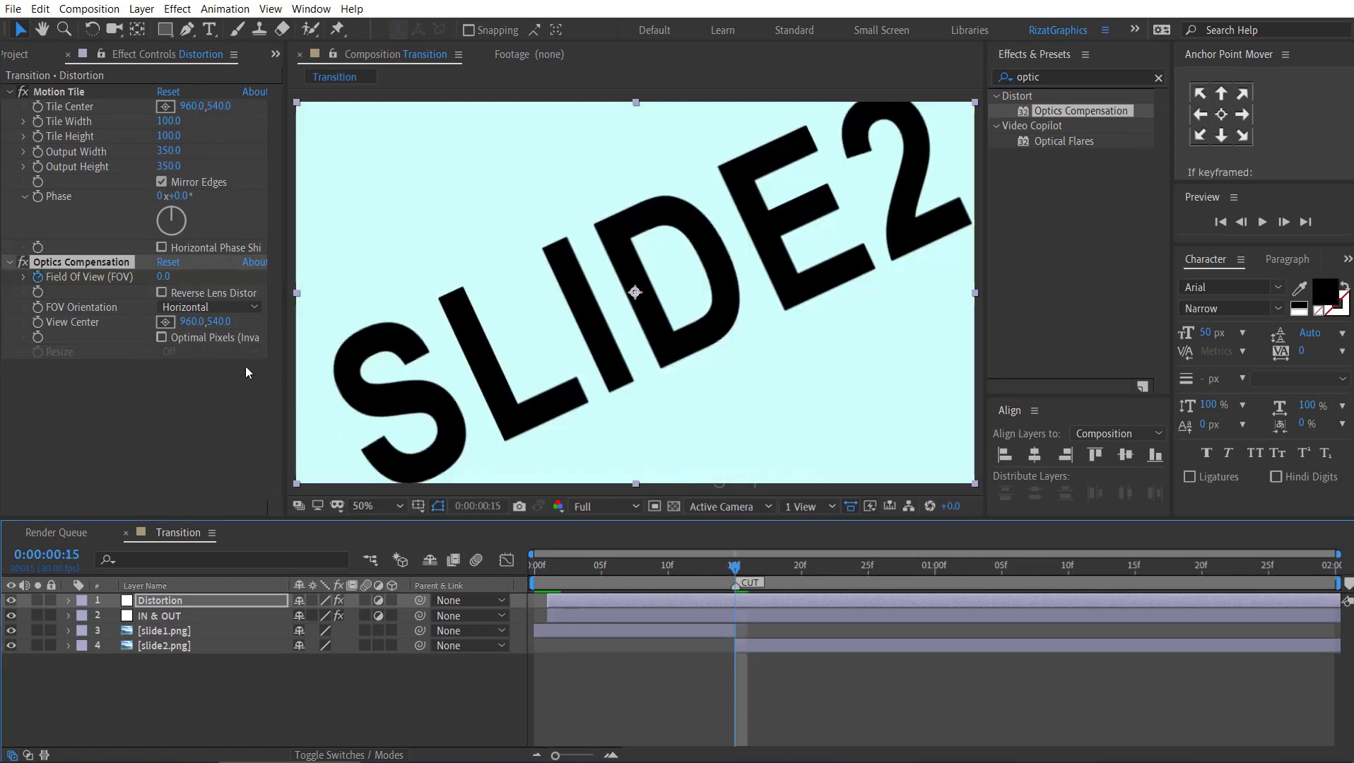
pyautogui.click(171, 278)
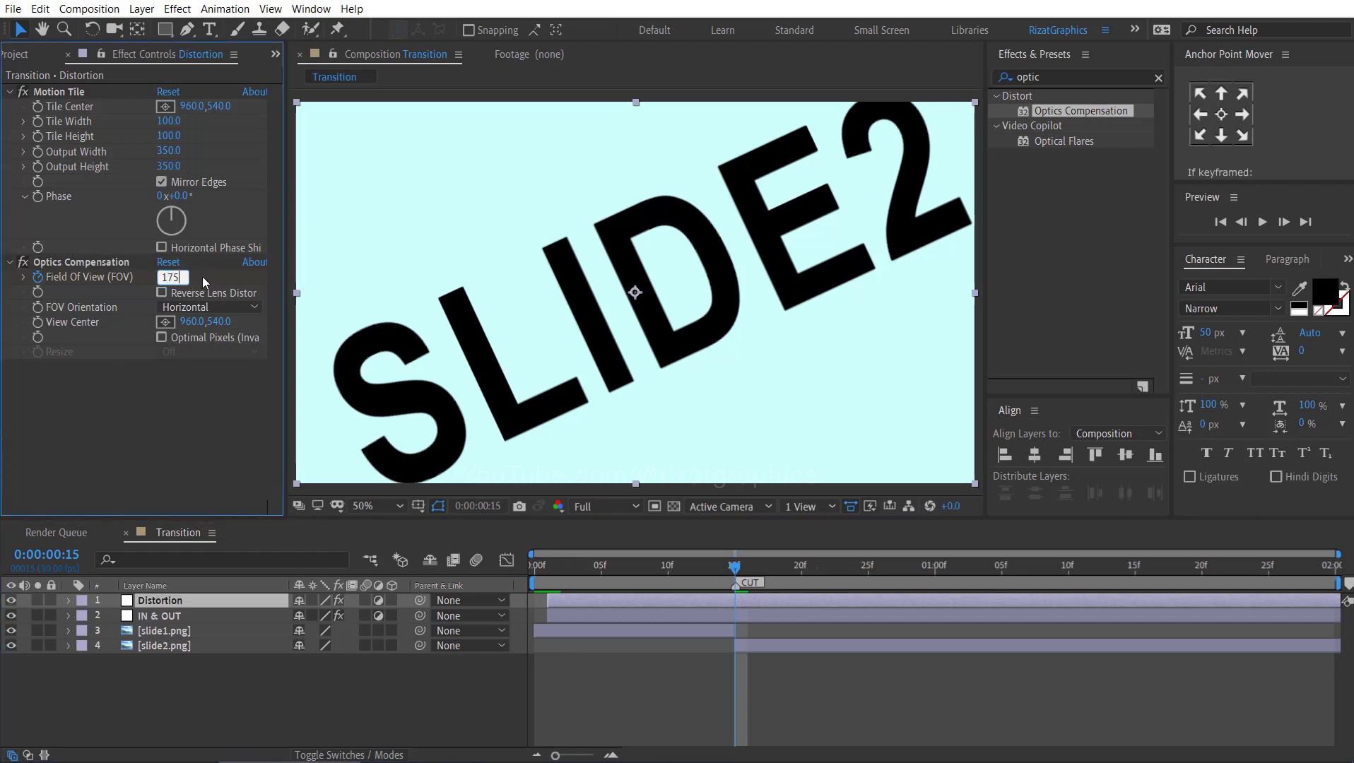
pyautogui.press('Return')
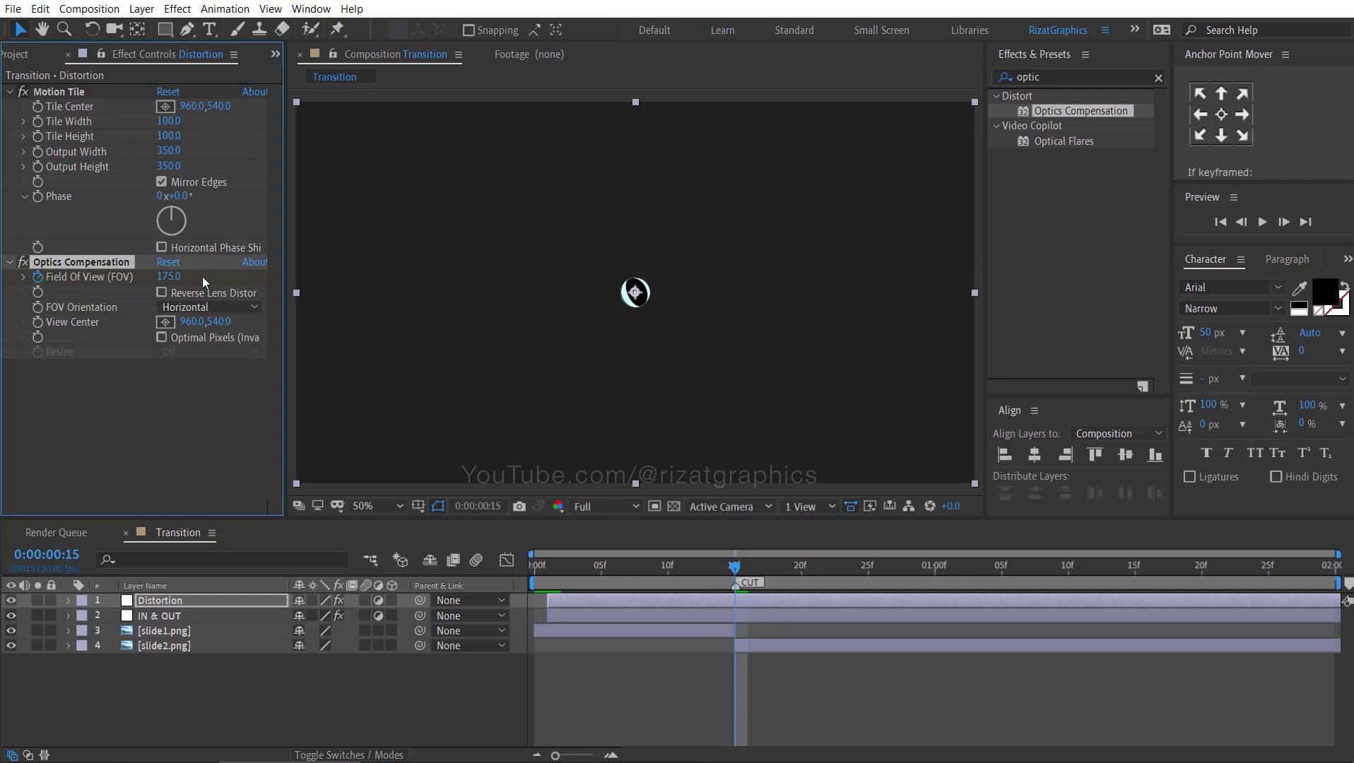
pyautogui.click(162, 292)
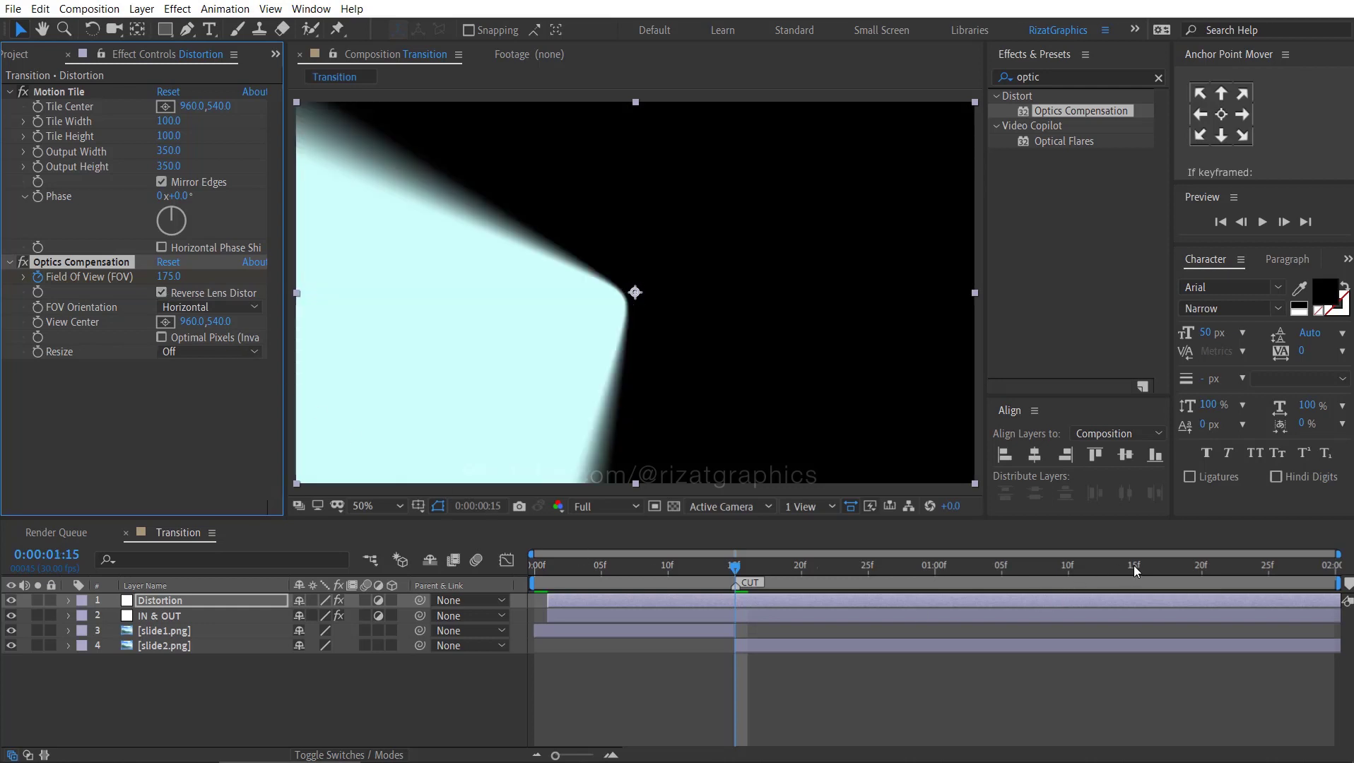
# Step: At 0:00:01:15, set Optics Compensation's Field Of View to 0
pyautogui.click(1135, 565)
pyautogui.click(170, 277)
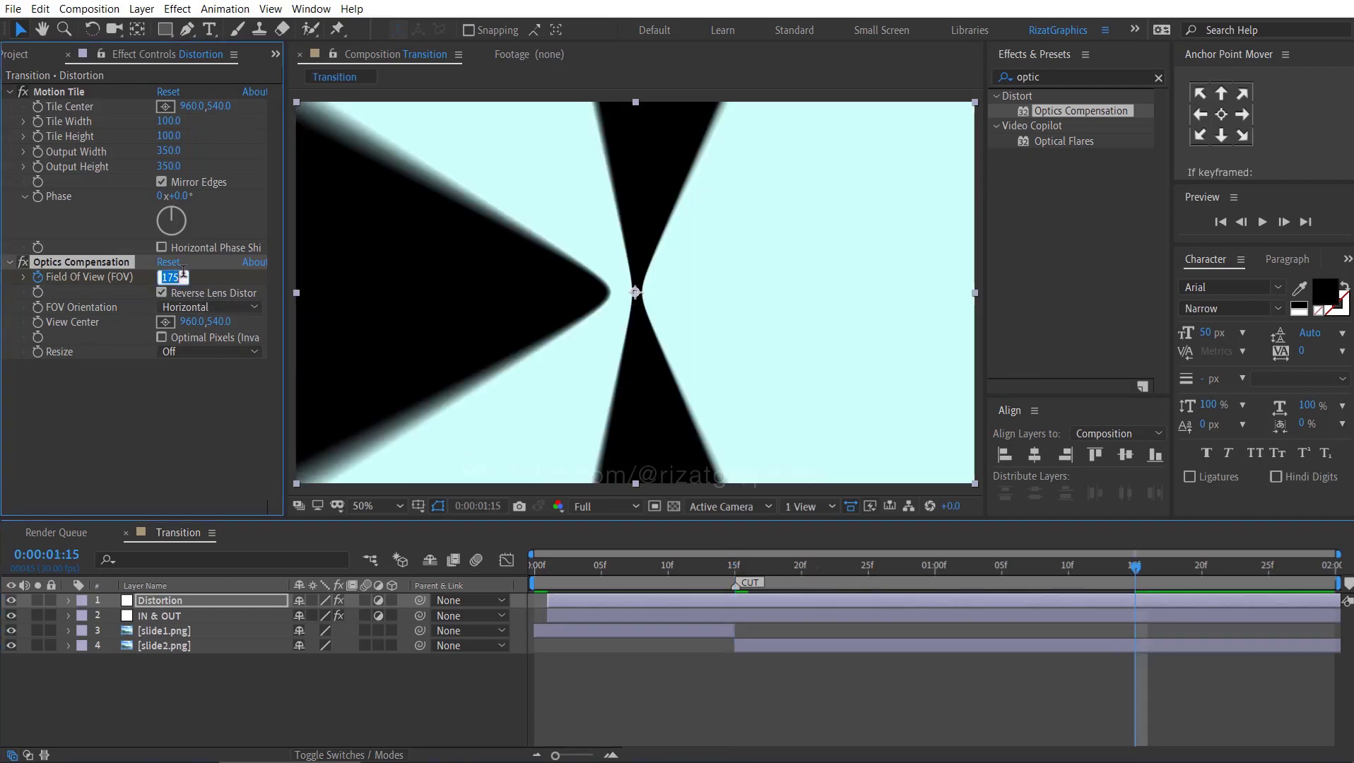
pyautogui.write('0')
pyautogui.press('Return')
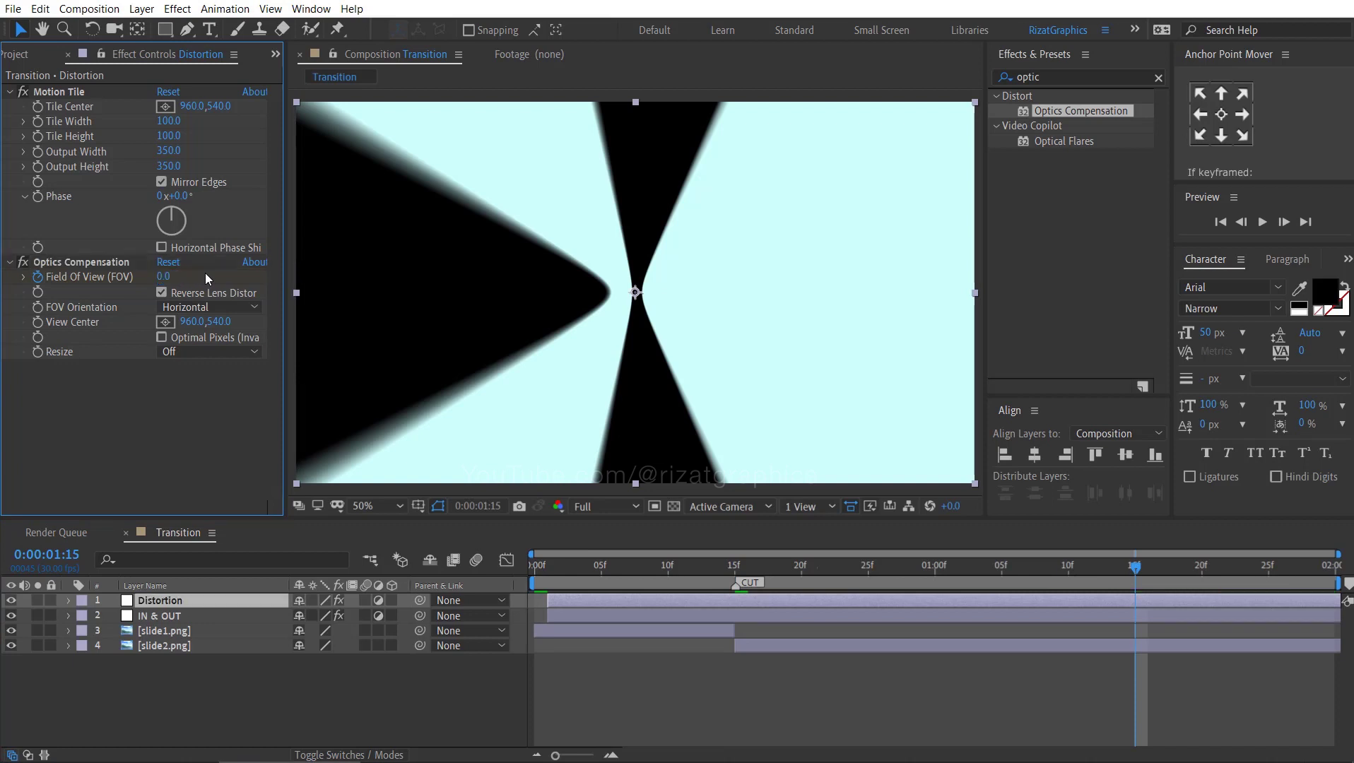
# Step: Return to the first frame, create another adjustment layer and rename it Color
pyautogui.moveTo(581, 563); pyautogui.dragTo(509, 564)
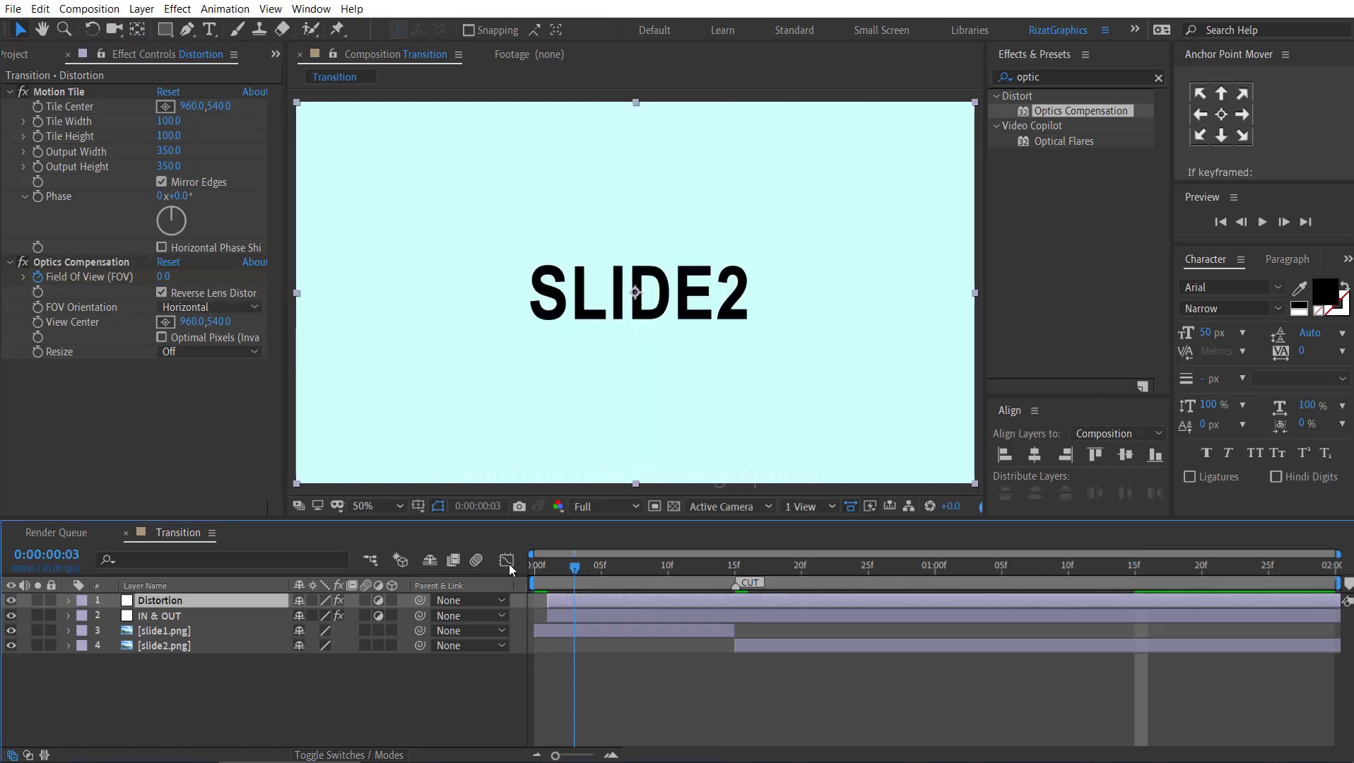
pyautogui.click(208, 684)
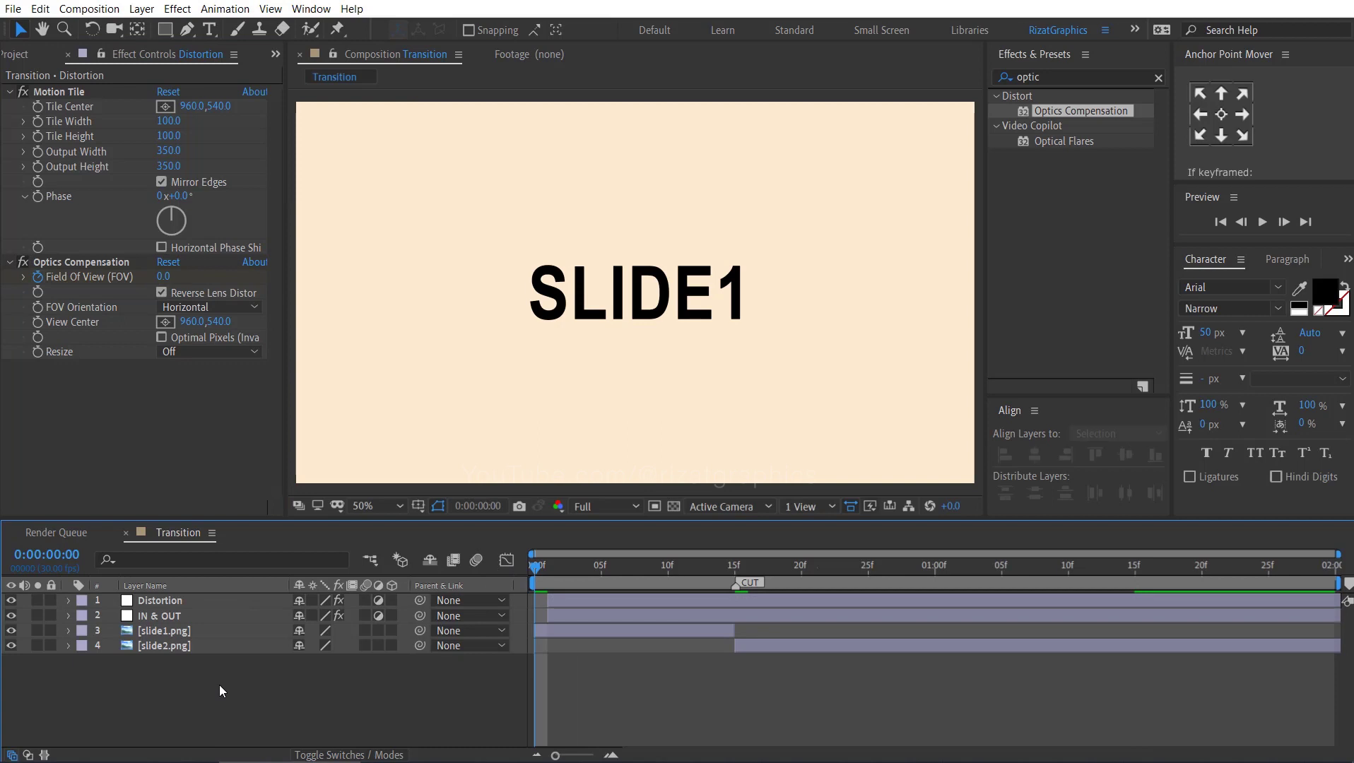
pyautogui.rightClick(219, 684)
pyautogui.moveTo(268, 518)
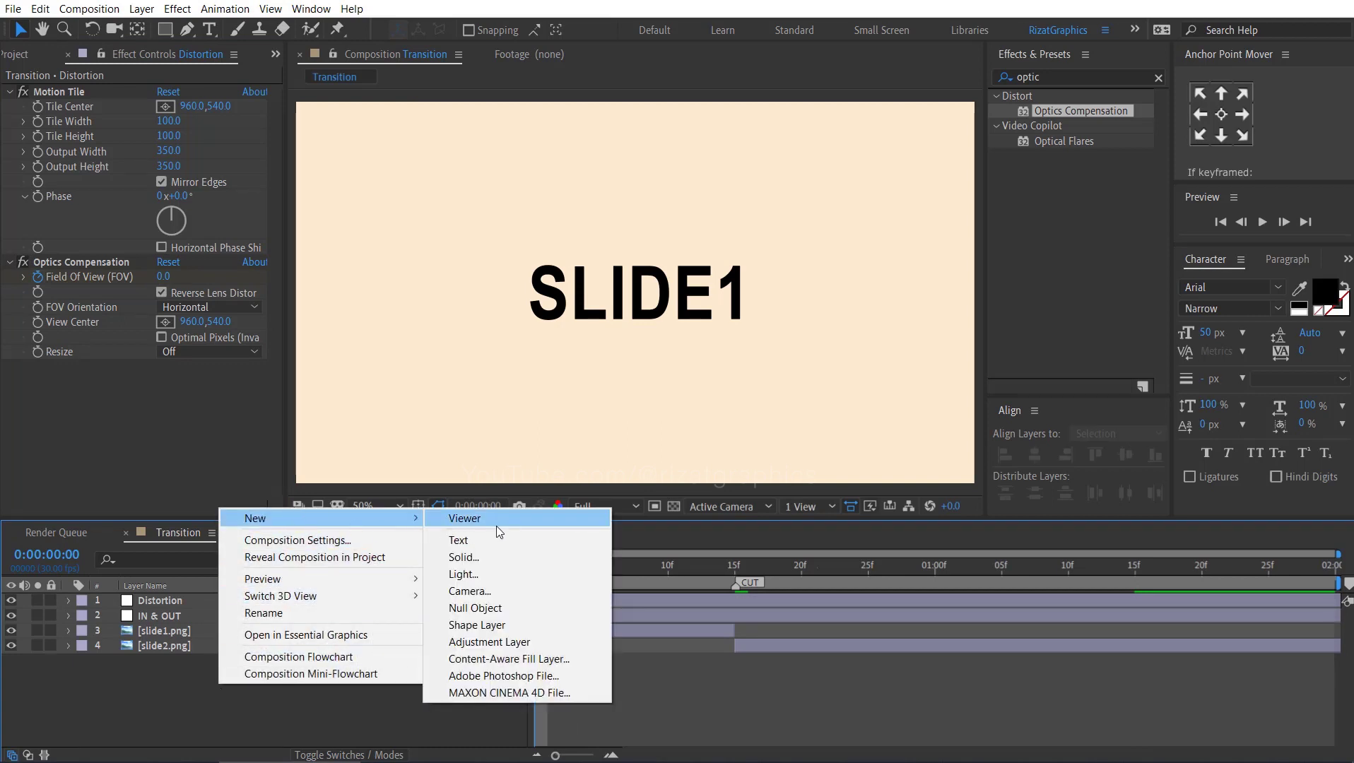
pyautogui.click(549, 643)
pyautogui.press('Return')
pyautogui.write('Color')
pyautogui.press('Return')
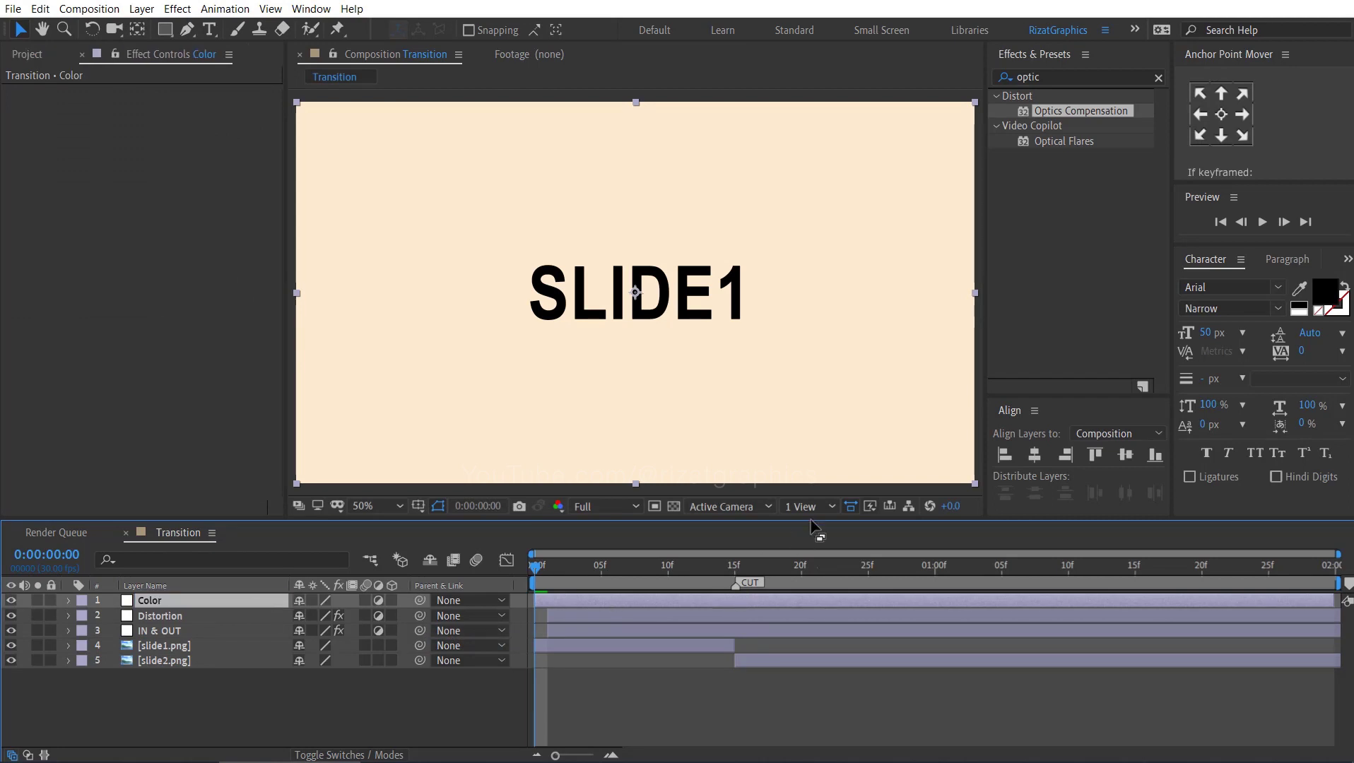
# Step: Apply Motion Tile to the Color layer and enable Mirror Edges
pyautogui.click(1057, 77)
pyautogui.doubleClick(1057, 77)
pyautogui.write('Motion tile')
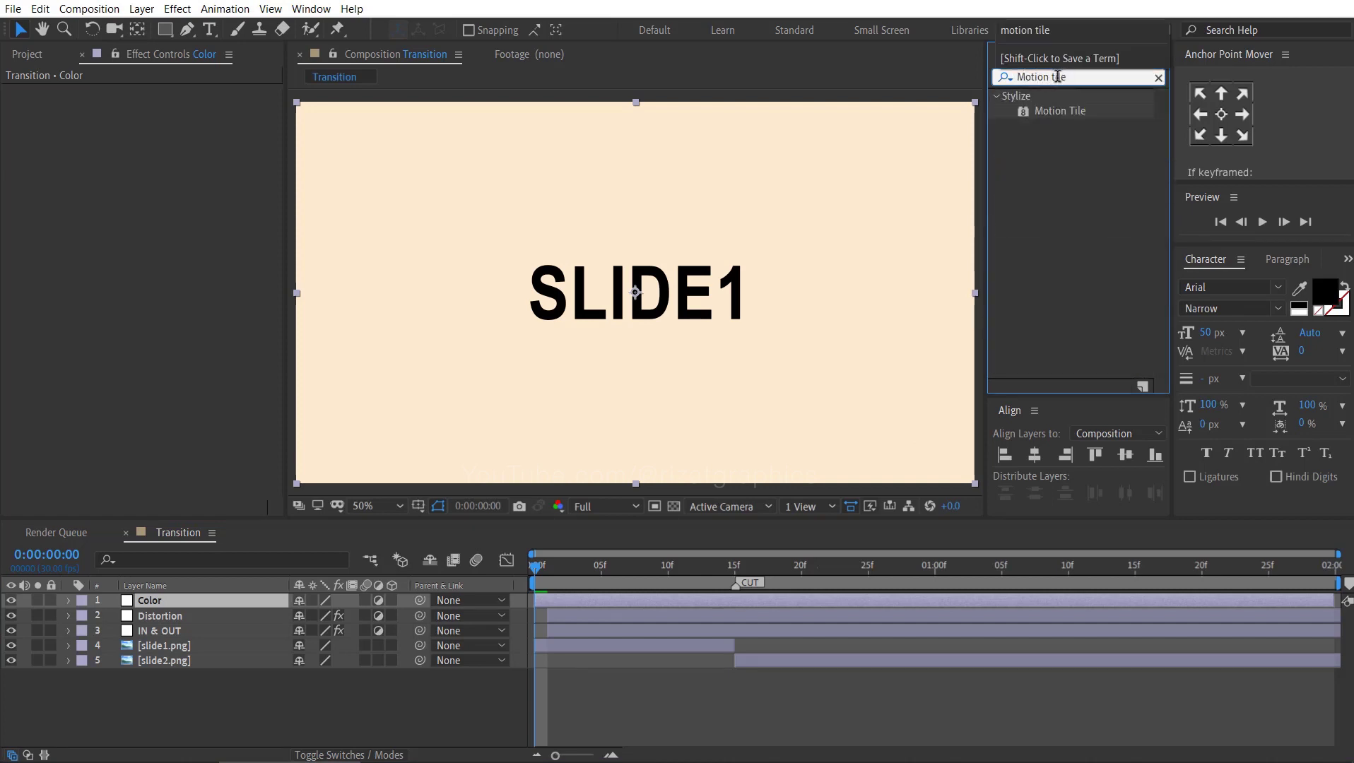
pyautogui.moveTo(1060, 114); pyautogui.dragTo(339, 300)
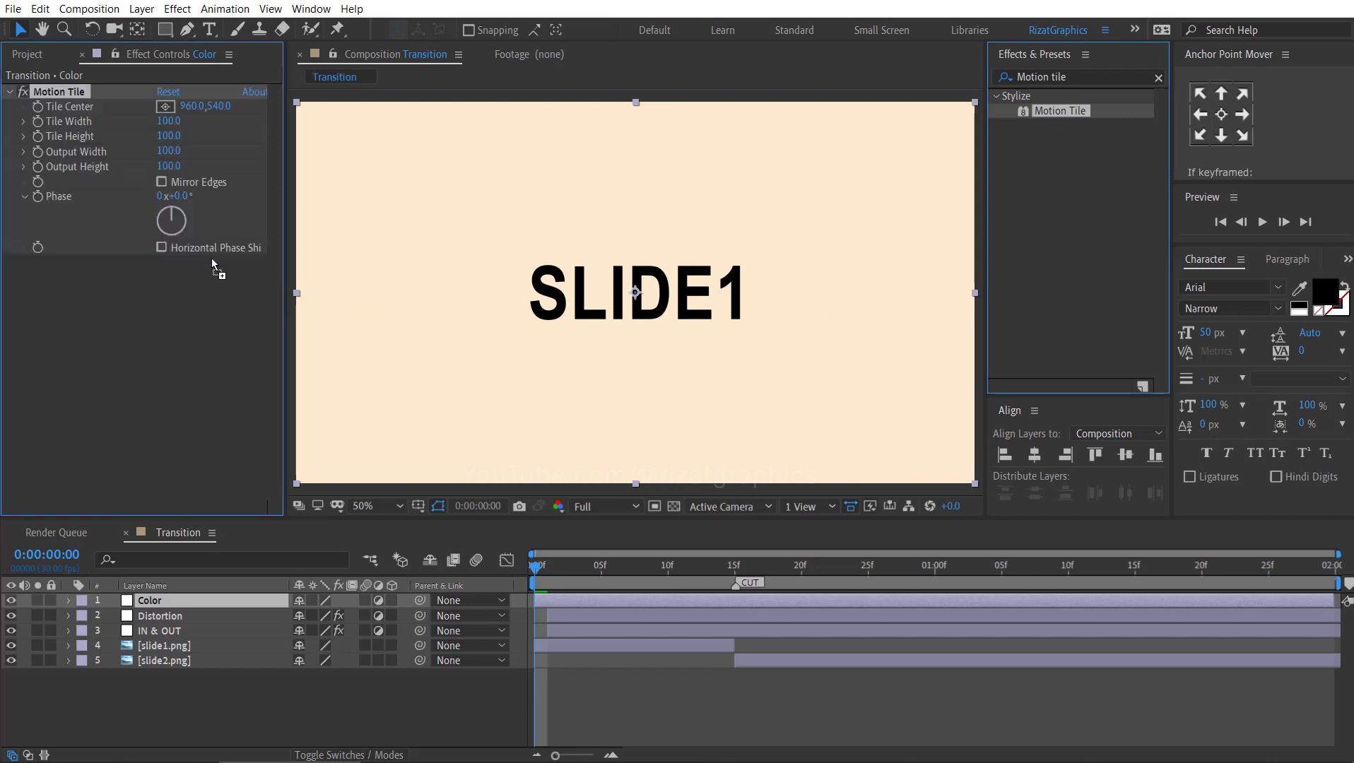
pyautogui.click(162, 183)
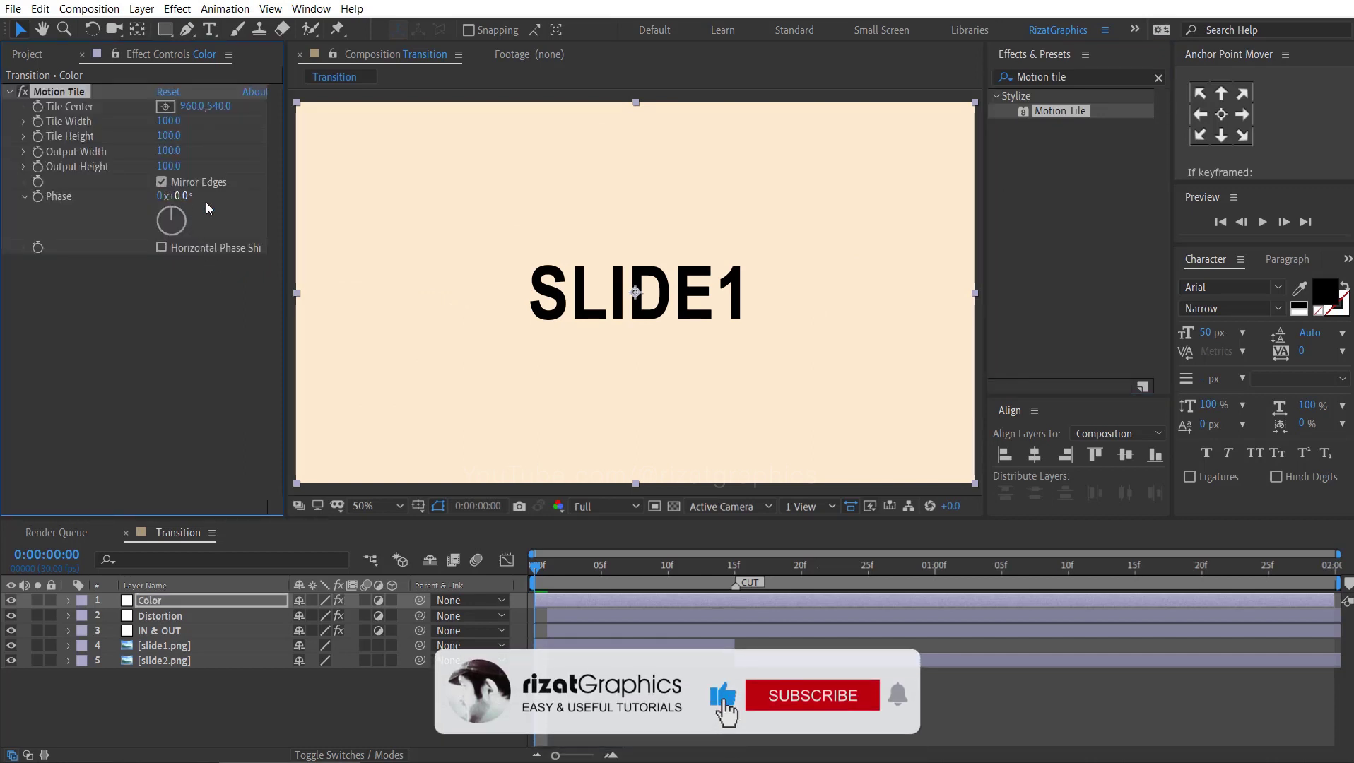
# Step: Find the Tint effect and apply it below Motion Tile on the Color layer
pyautogui.click(1039, 77)
pyautogui.press('BackSpace')
pyautogui.click(1005, 77)
pyautogui.click(1009, 194)
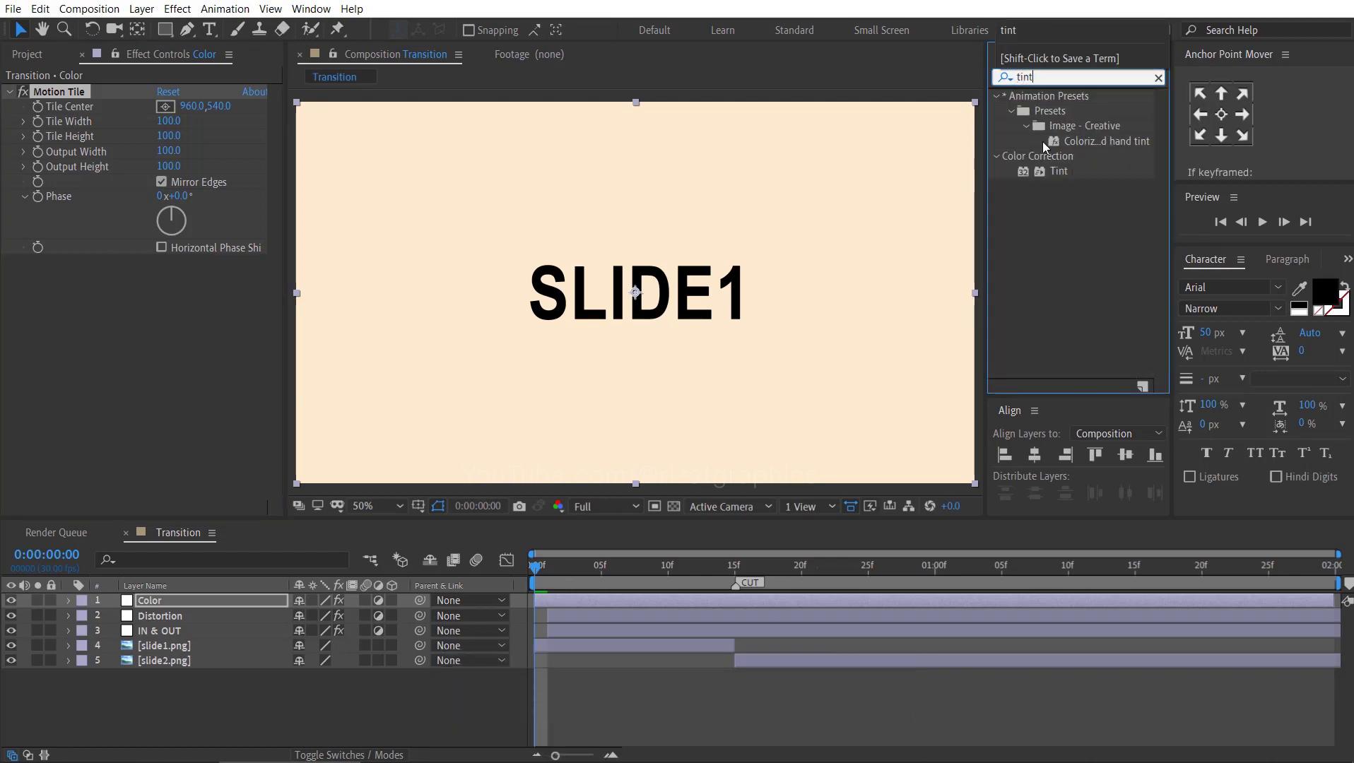
pyautogui.moveTo(1059, 177); pyautogui.dragTo(205, 317)
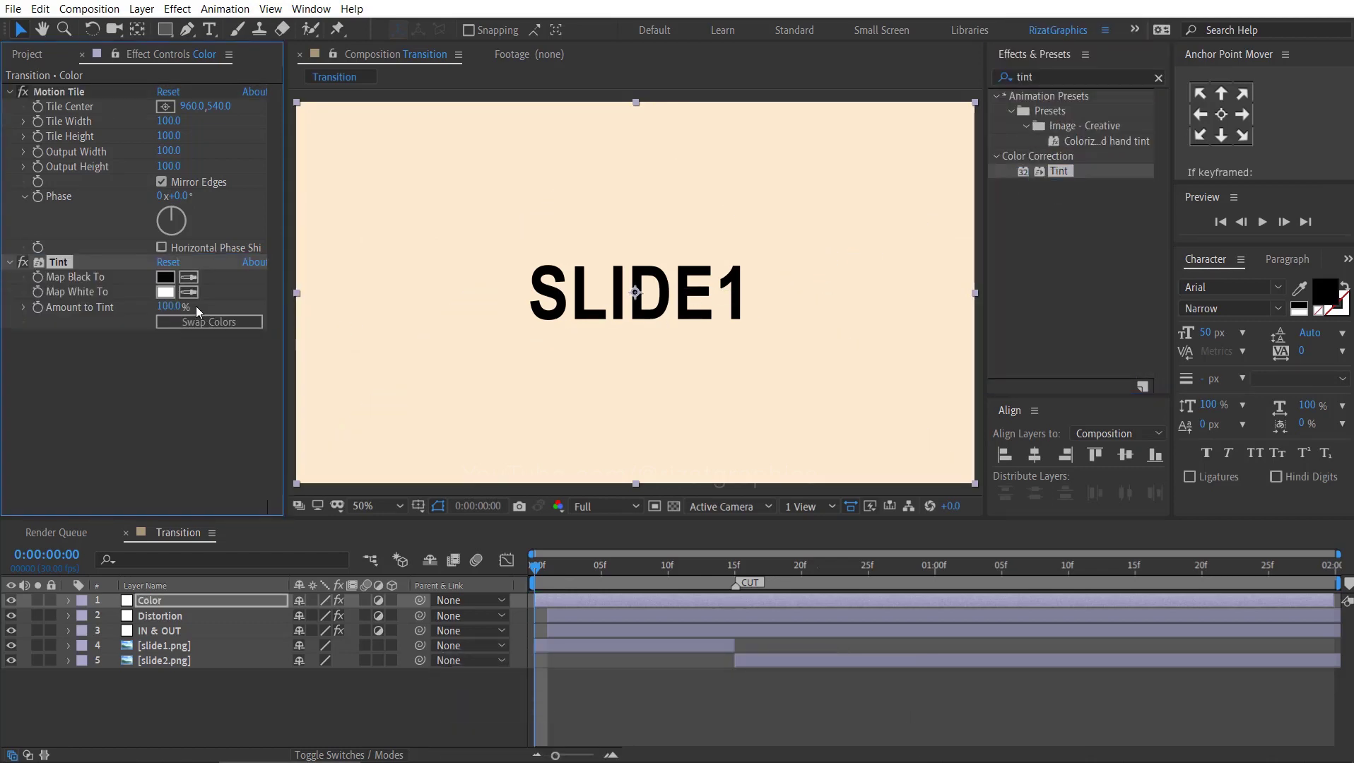
# Step: Set Tint's Map Black To to bright red and Map White To to blue 0053FF
pyautogui.click(165, 277)
pyautogui.click(971, 200)
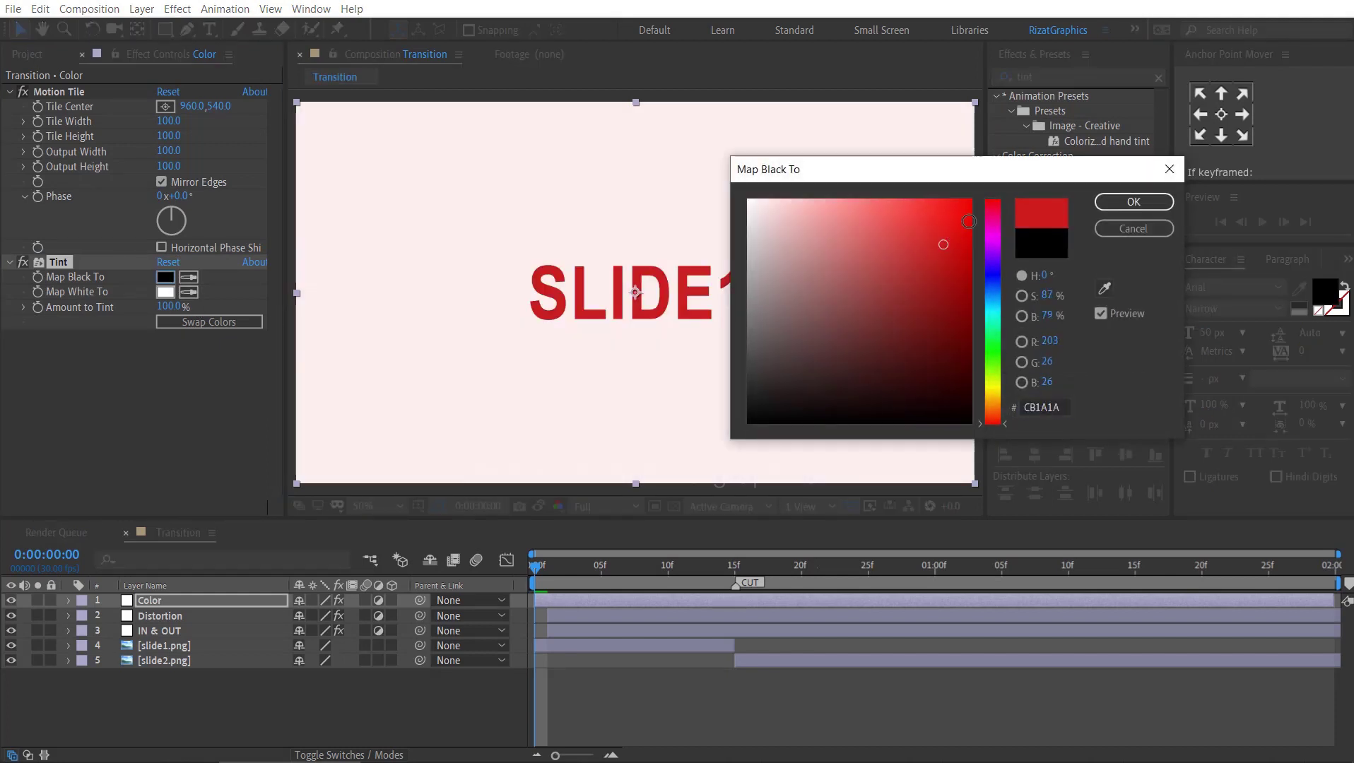
pyautogui.click(1134, 202)
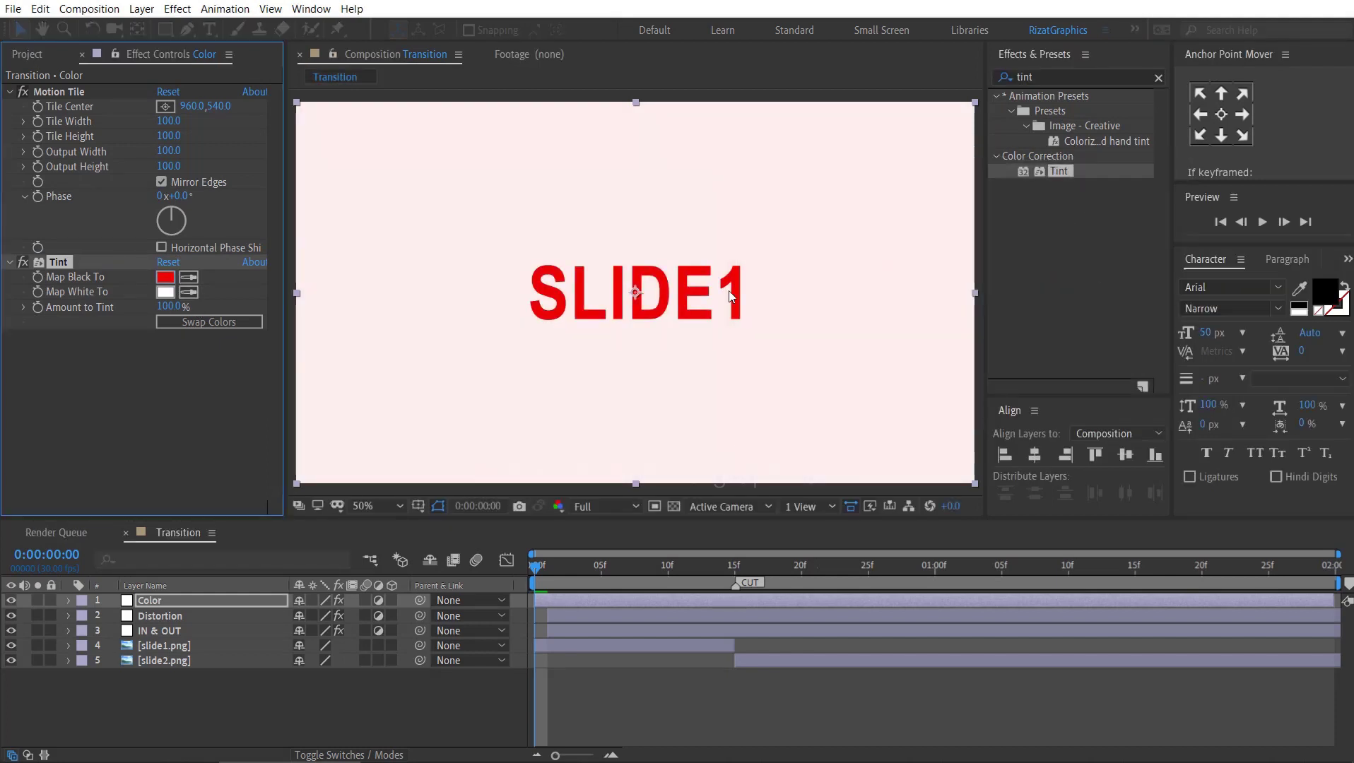
pyautogui.click(165, 292)
pyautogui.moveTo(997, 304); pyautogui.dragTo(996, 287)
pyautogui.click(971, 200)
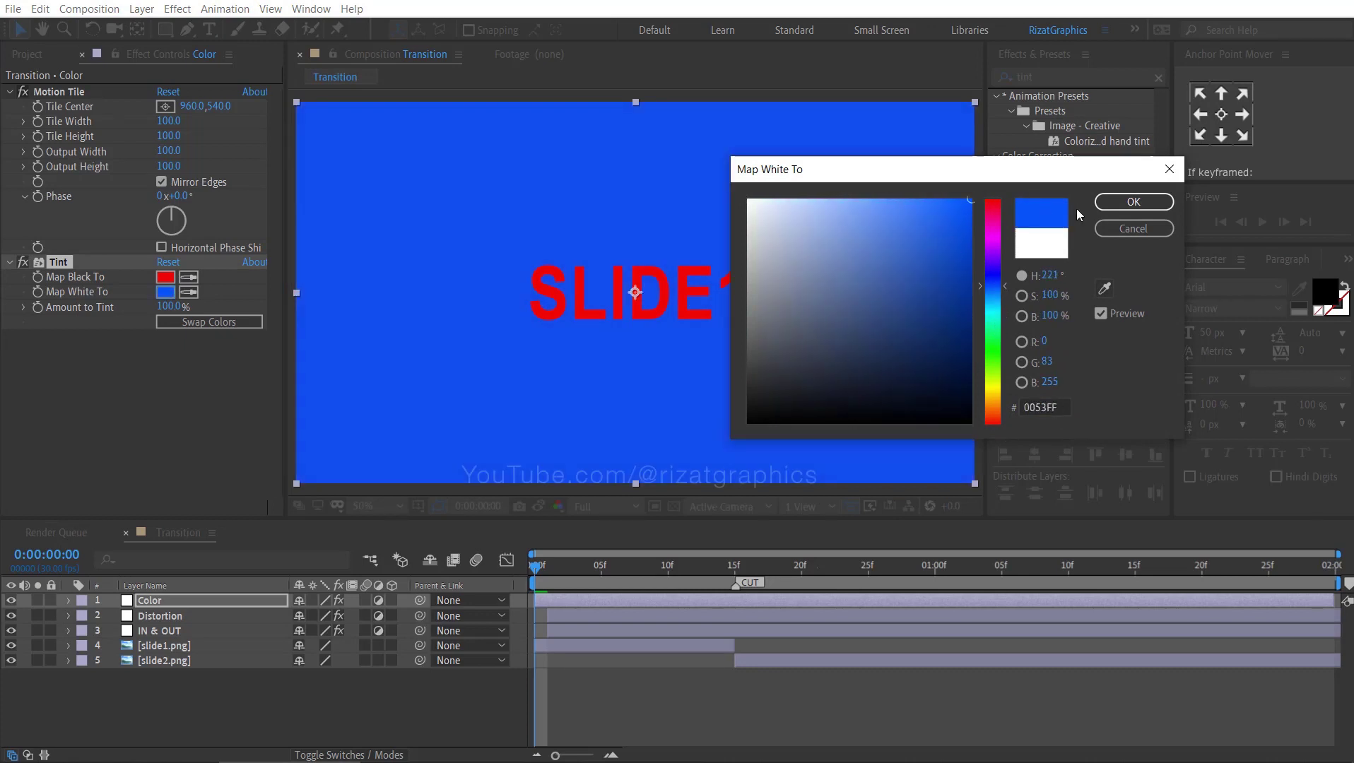
pyautogui.click(1124, 202)
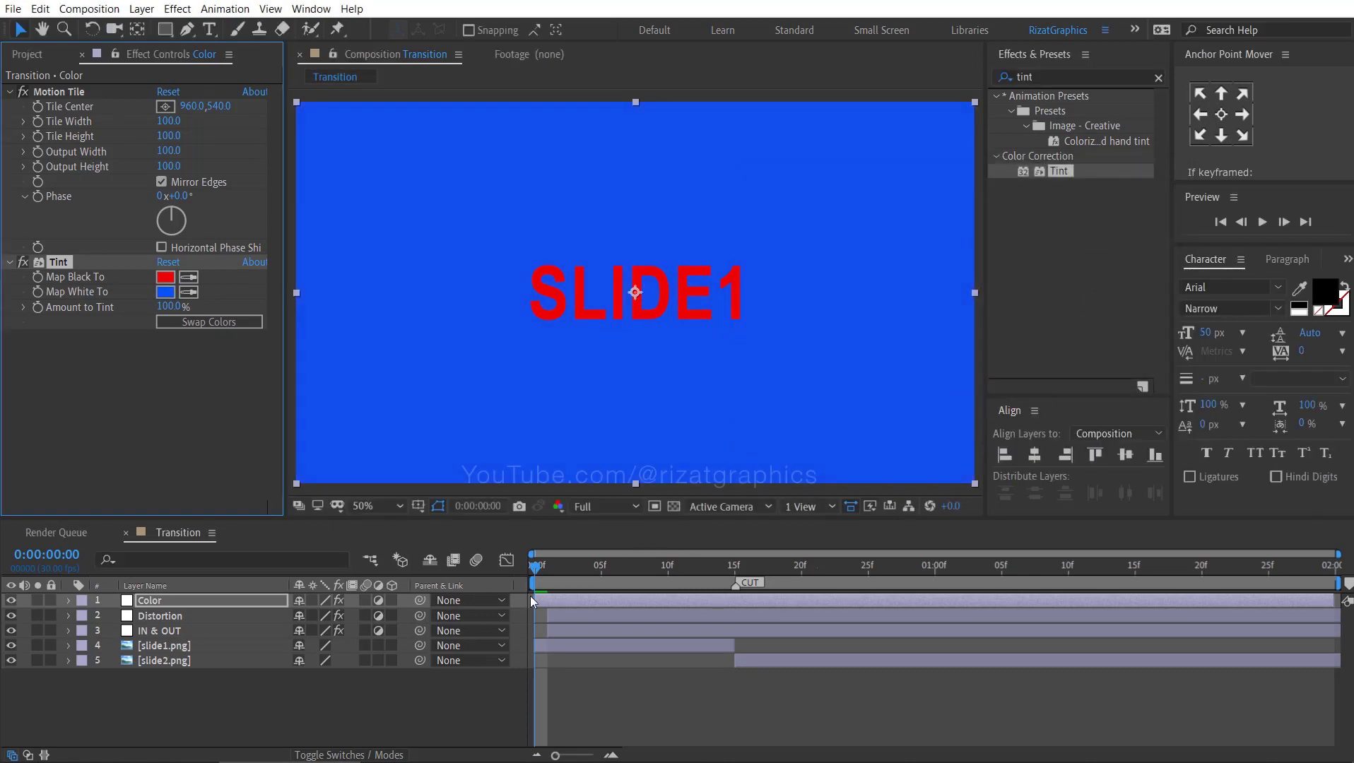
# Step: Shift the Color layer to start at frame 1 and apply Emboss below Tint
pyautogui.moveTo(562, 602); pyautogui.dragTo(576, 603)
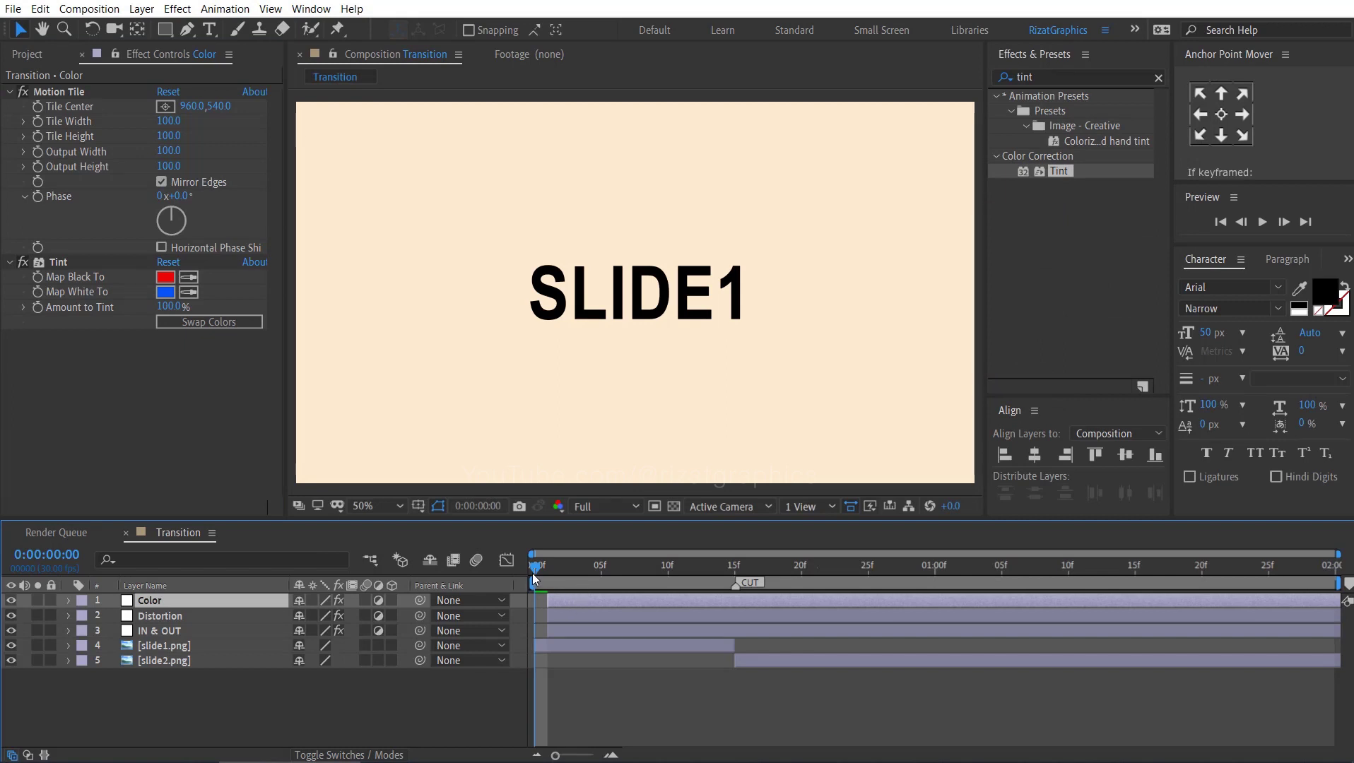
pyautogui.click(1073, 82)
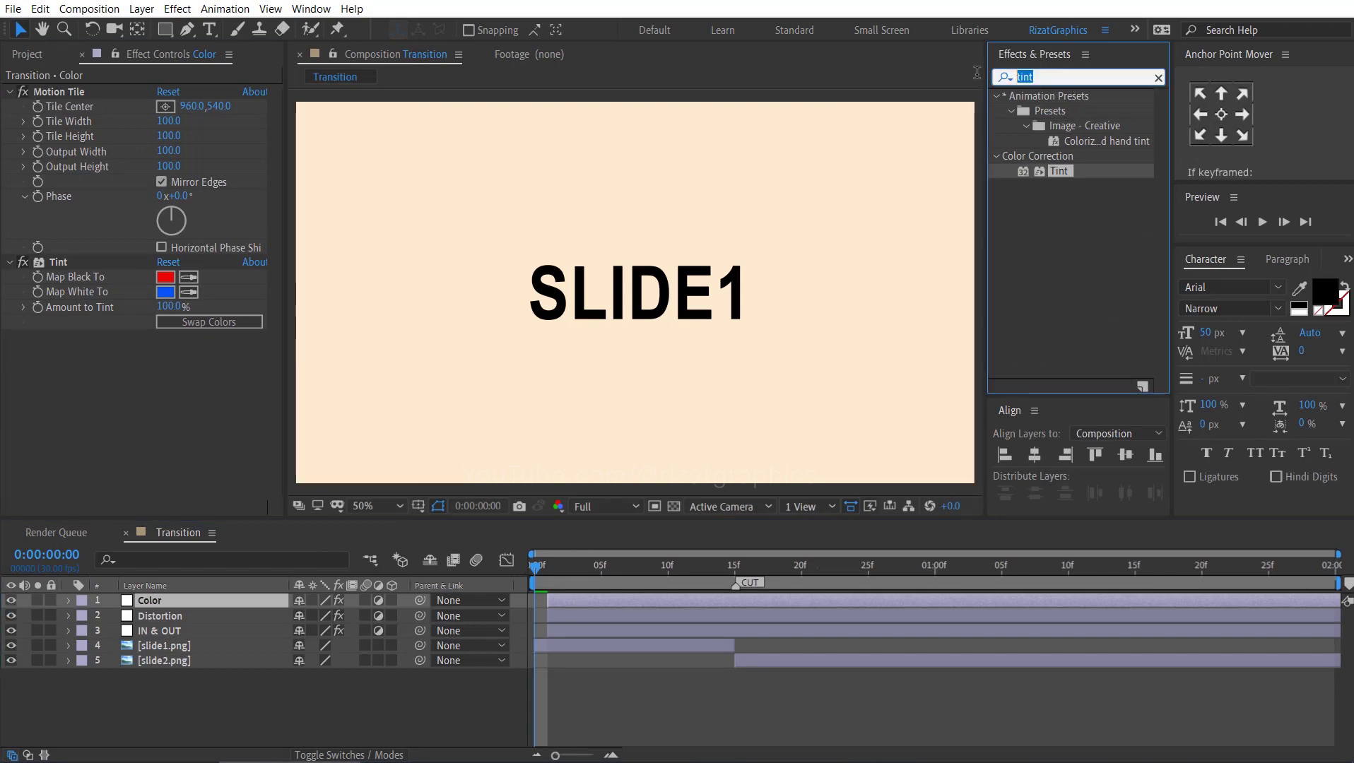
pyautogui.write('emb')
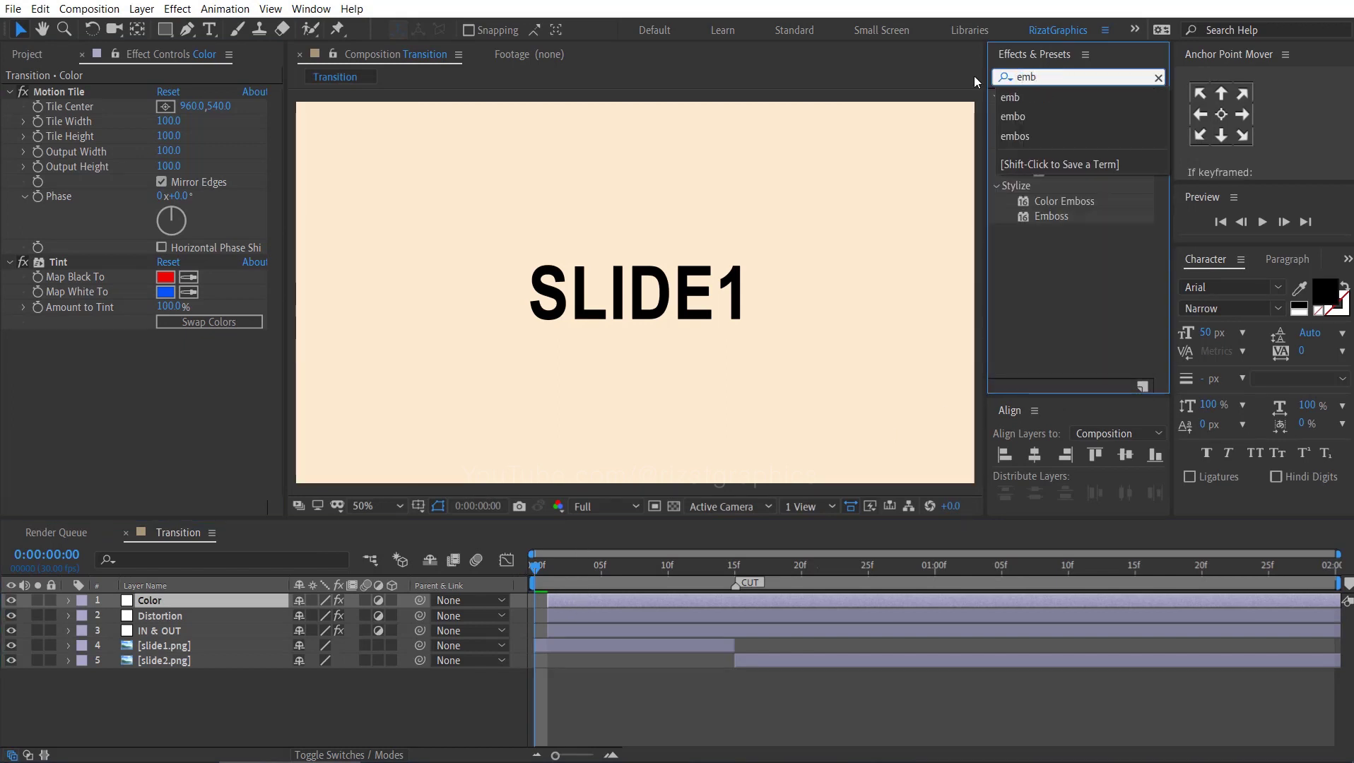
pyautogui.moveTo(1029, 214); pyautogui.dragTo(174, 369)
# Step: Set Emboss's Direction to 90° and enable keyframing for Relief with a value of 0
pyautogui.click(192, 352)
pyautogui.write('90')
pyautogui.press('Return')
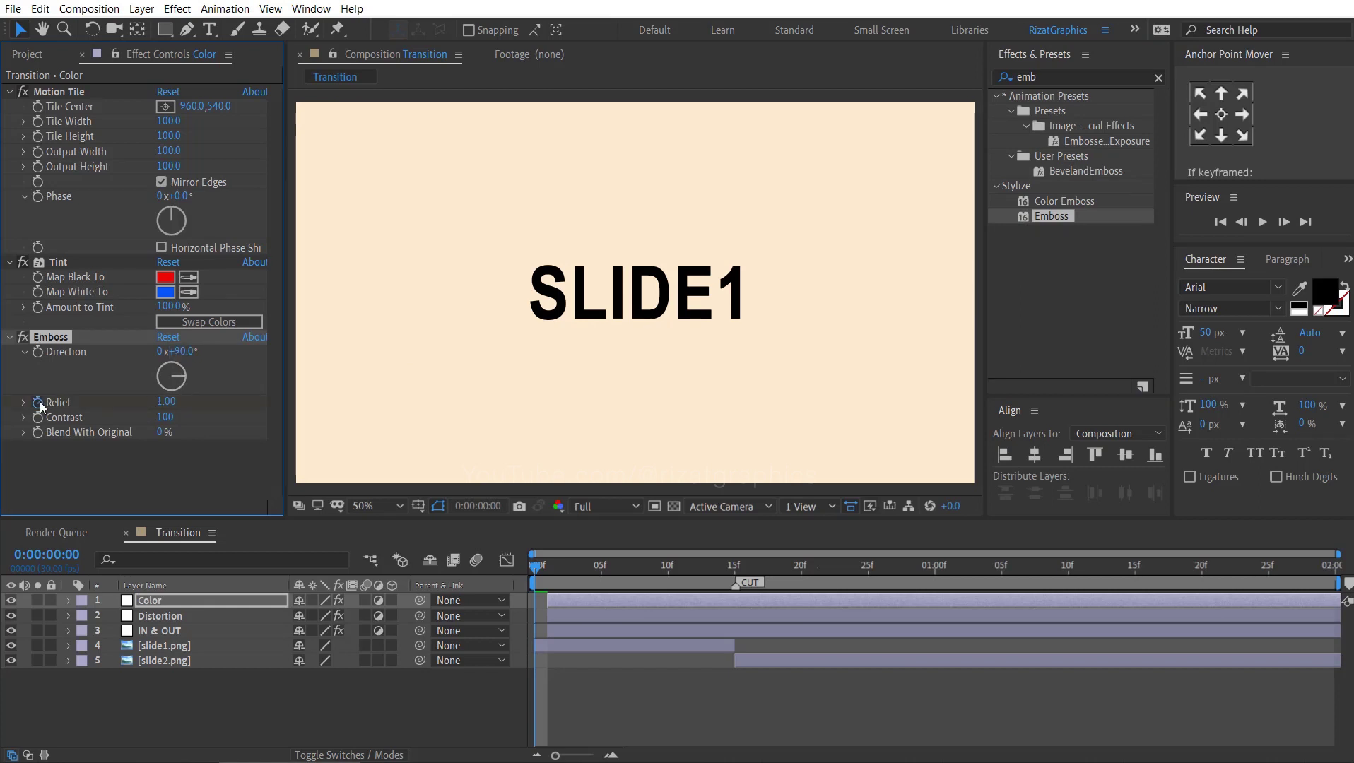
pyautogui.click(167, 402)
pyautogui.write('0')
pyautogui.press('Return')
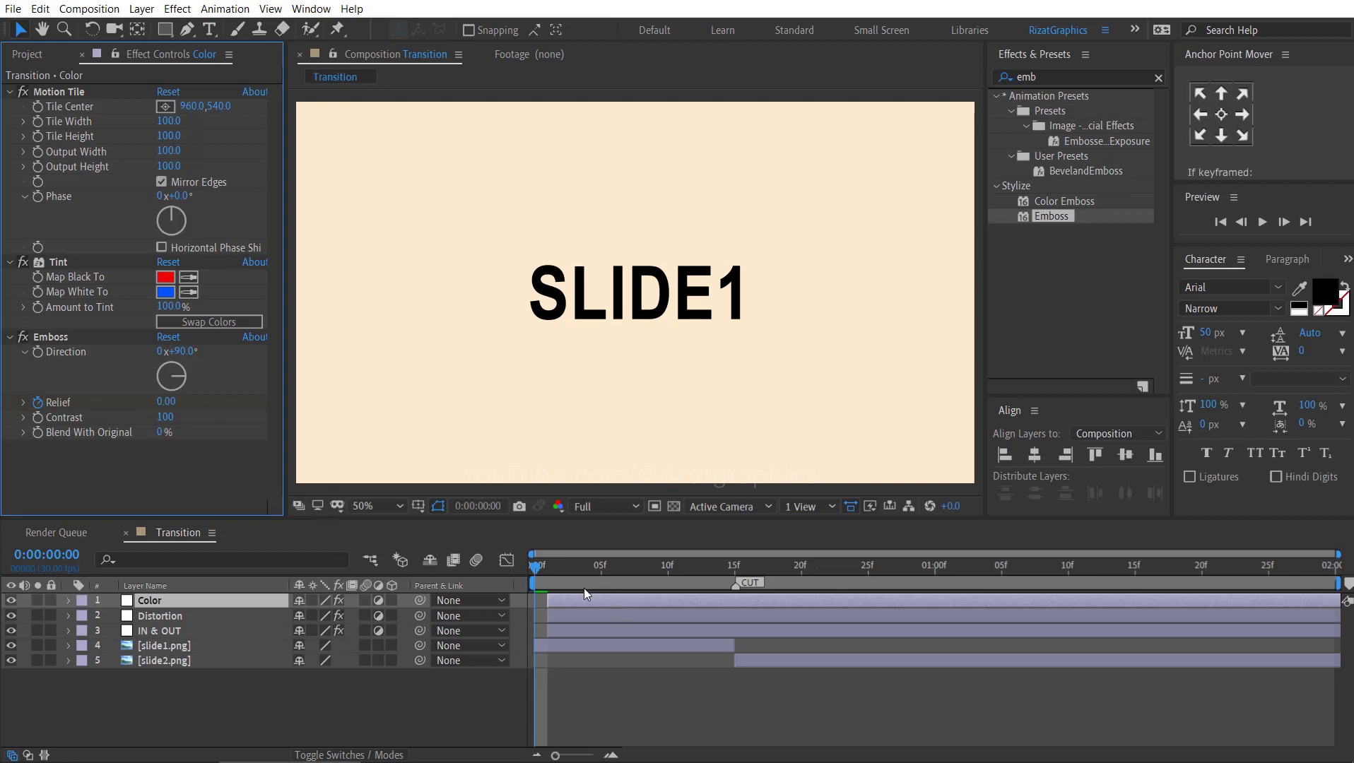
# Step: Reveal the Color layer's keyframes and move the first Relief keyframe to frame 1
pyautogui.moveTo(539, 574); pyautogui.dragTo(553, 572)
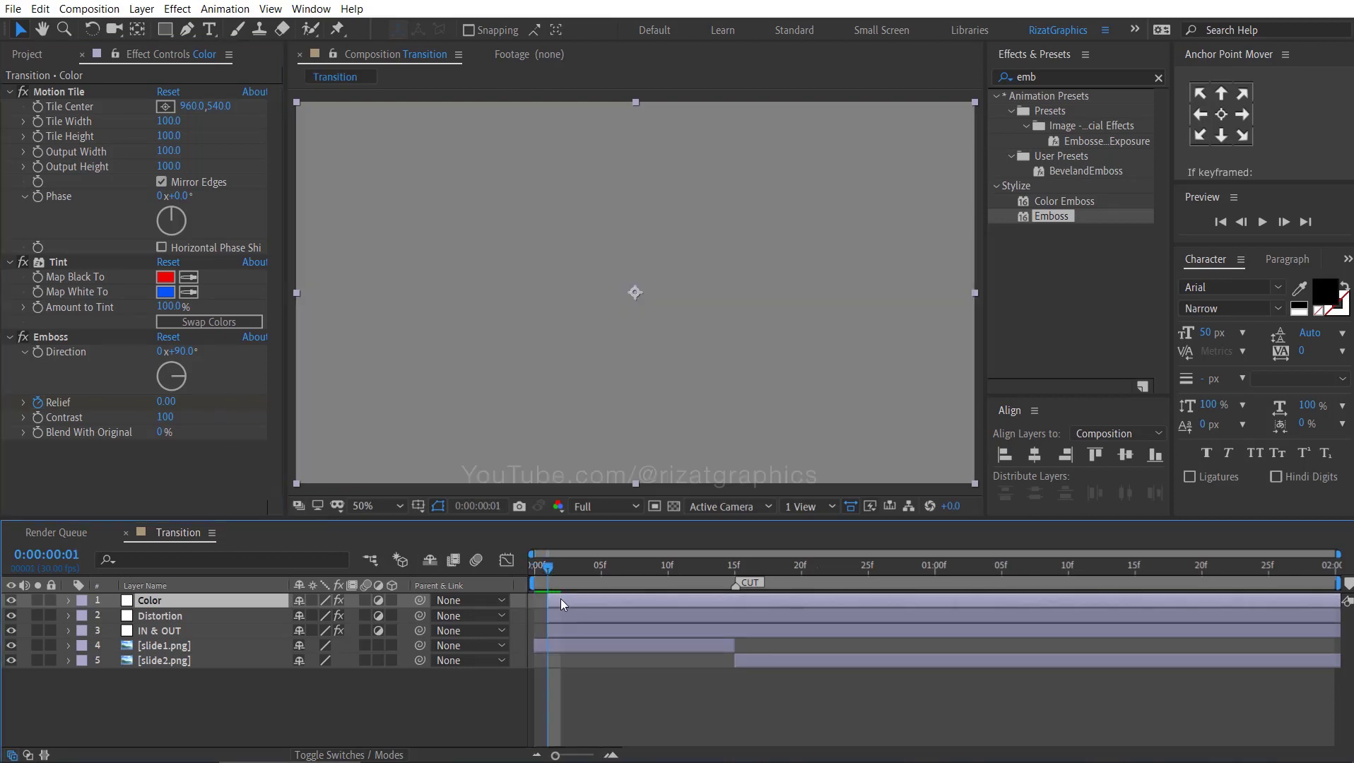
pyautogui.press('u')
pyautogui.moveTo(535, 630); pyautogui.dragTo(545, 632)
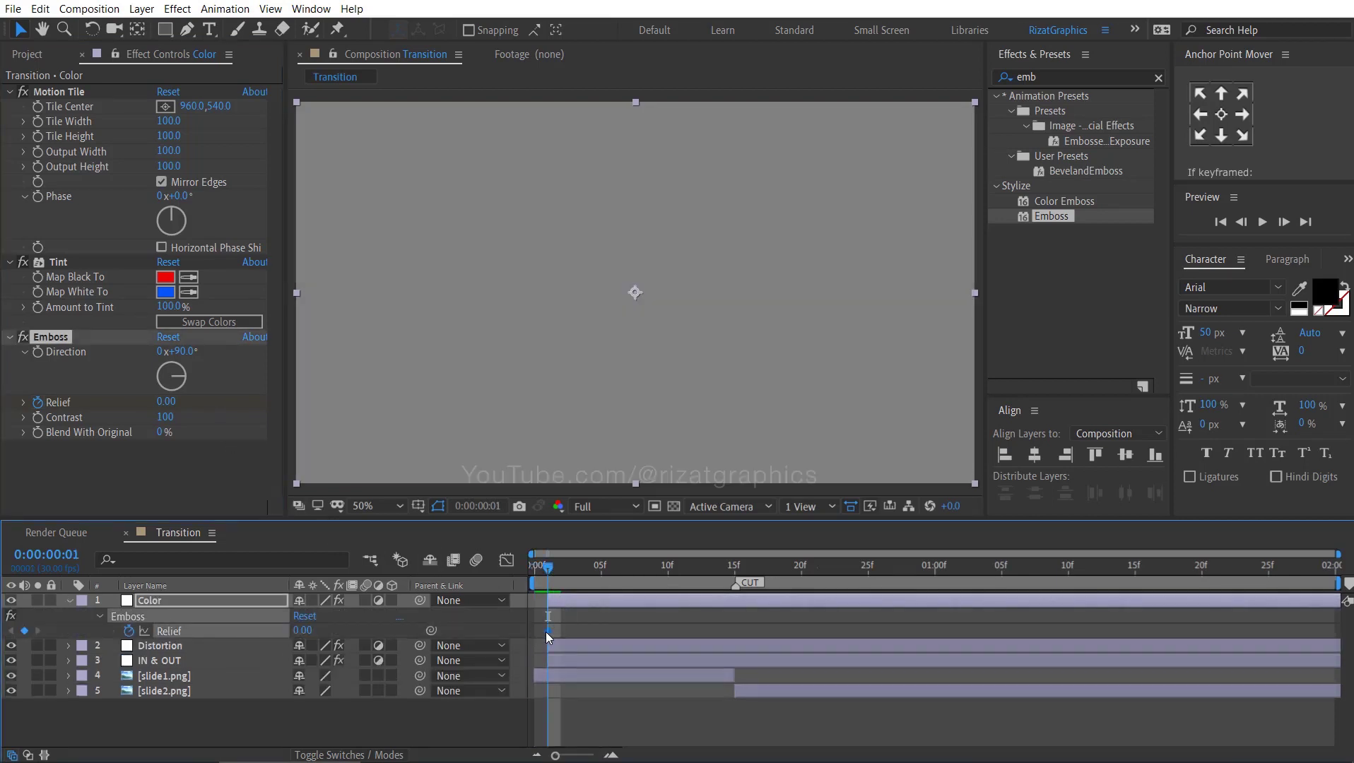
# Step: At frame 15, set Emboss's Relief to 30
pyautogui.click(734, 567)
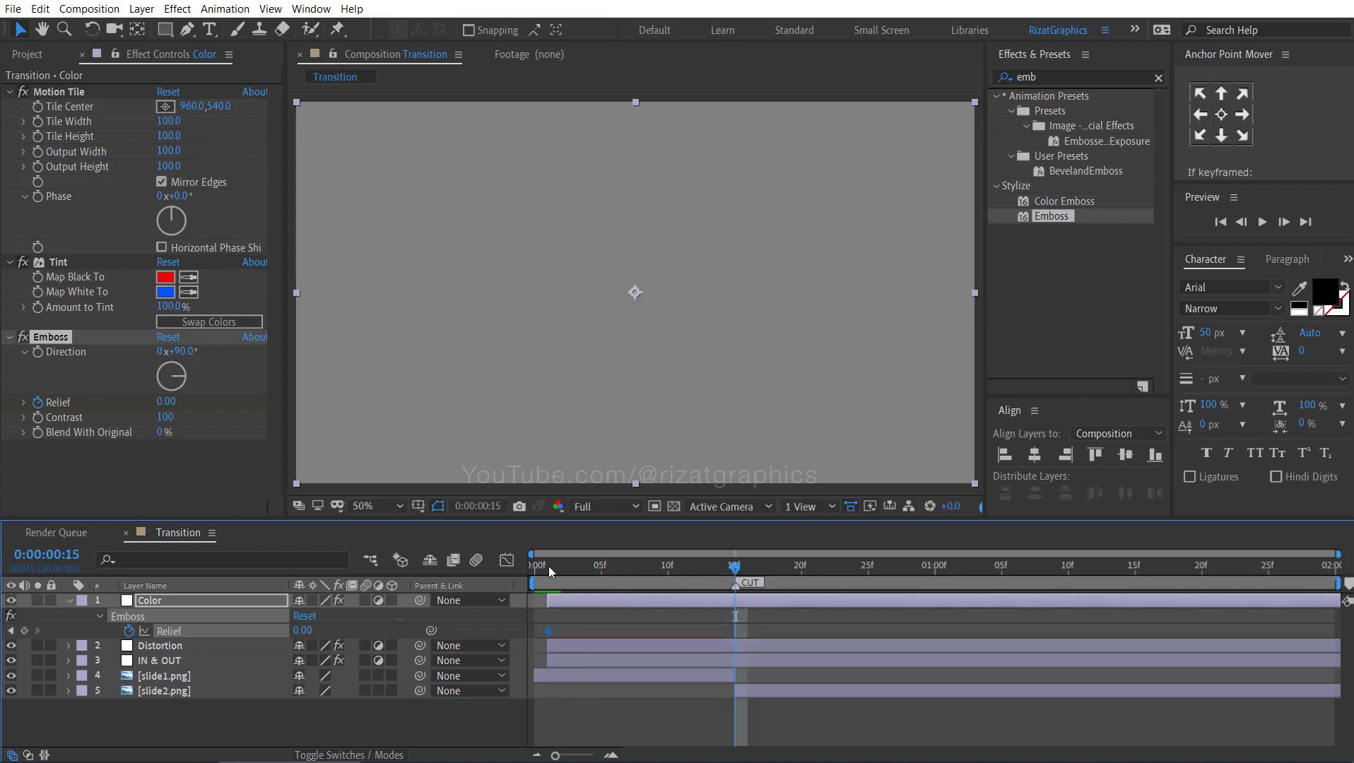
pyautogui.click(167, 402)
pyautogui.write('30')
pyautogui.press('Return')
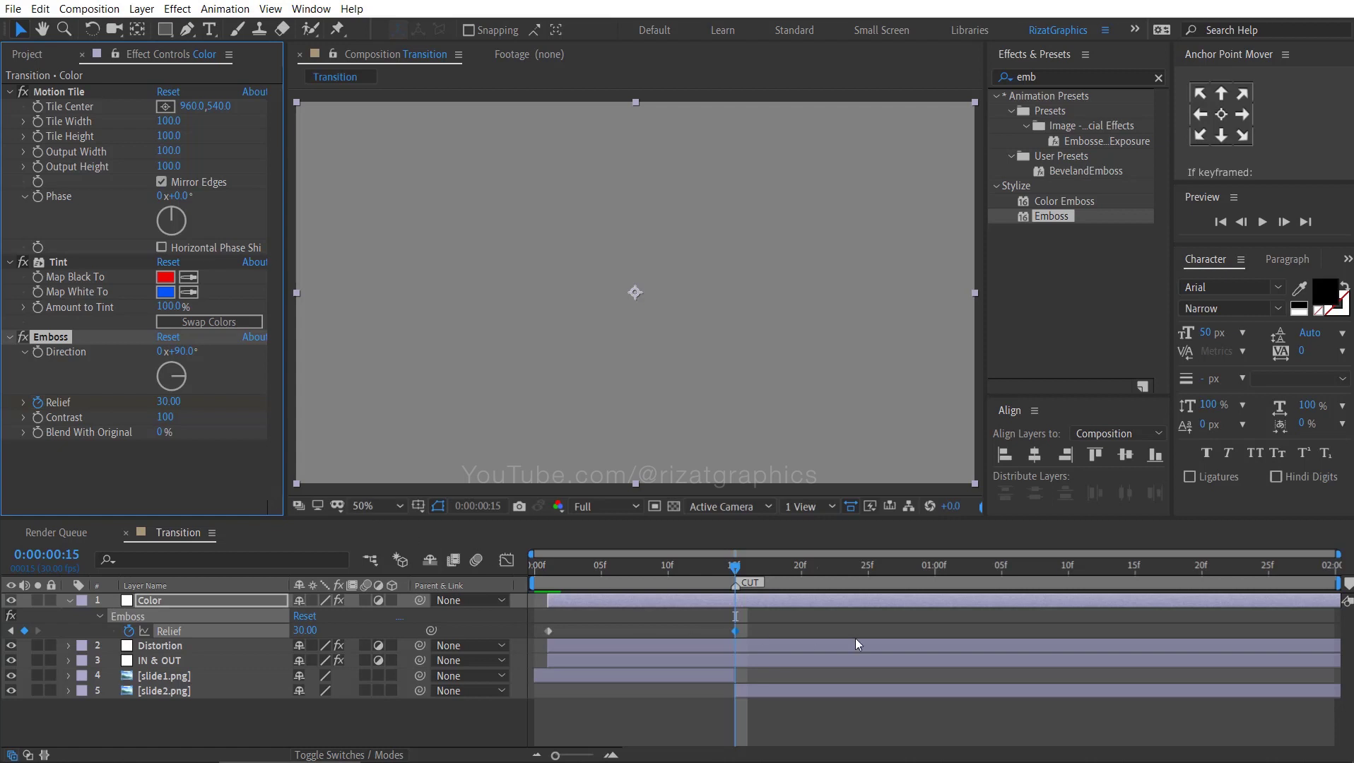
# Step: At 0:00:01:15, set Emboss's Relief to 0 and collapse the Color layer
pyautogui.click(1135, 575)
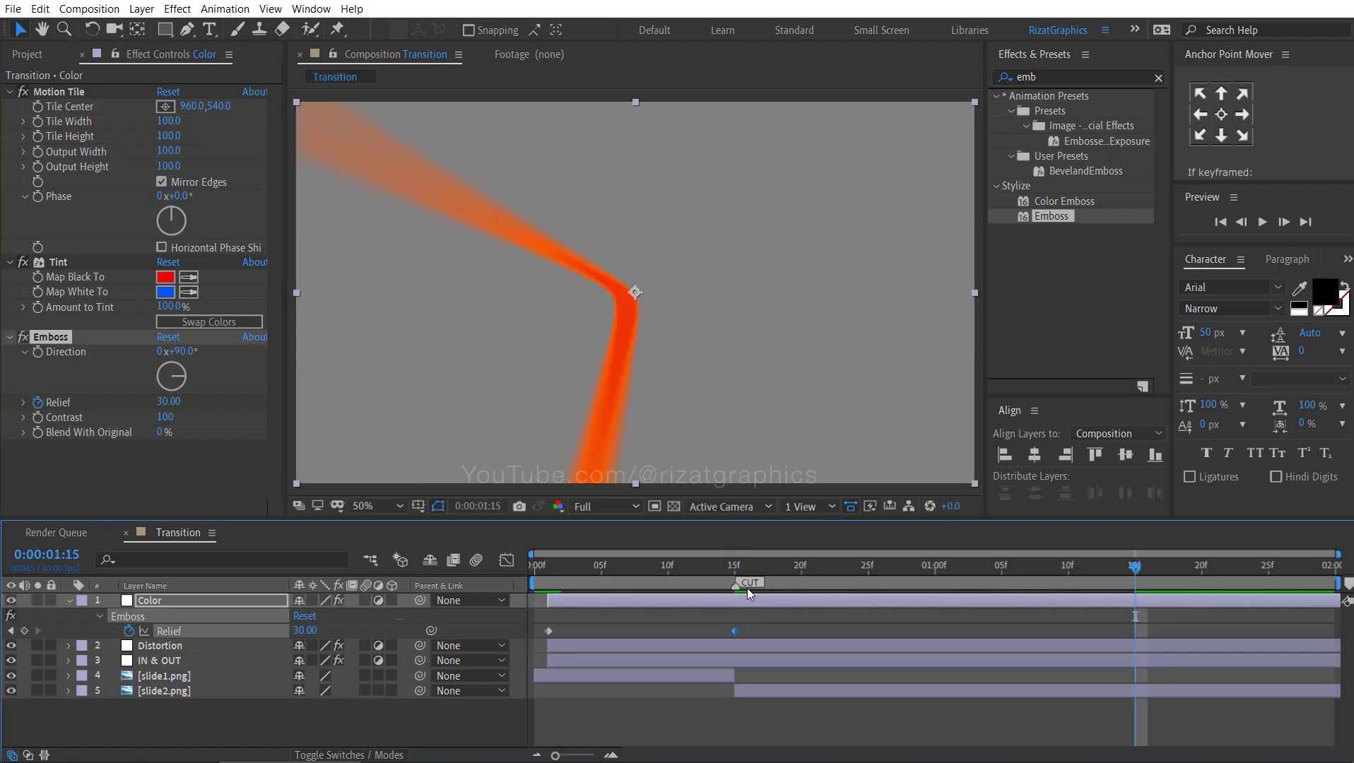
pyautogui.click(168, 402)
pyautogui.write('0')
pyautogui.press('Return')
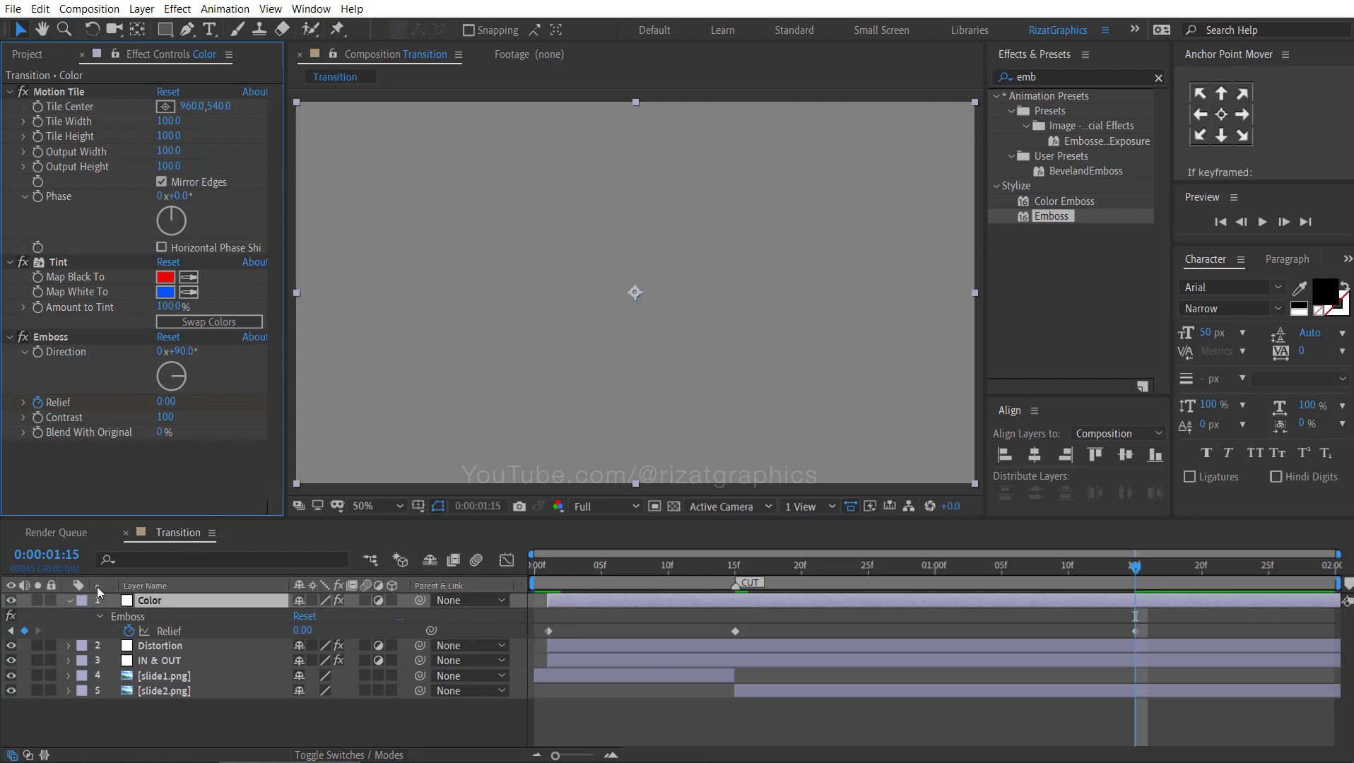
pyautogui.click(68, 601)
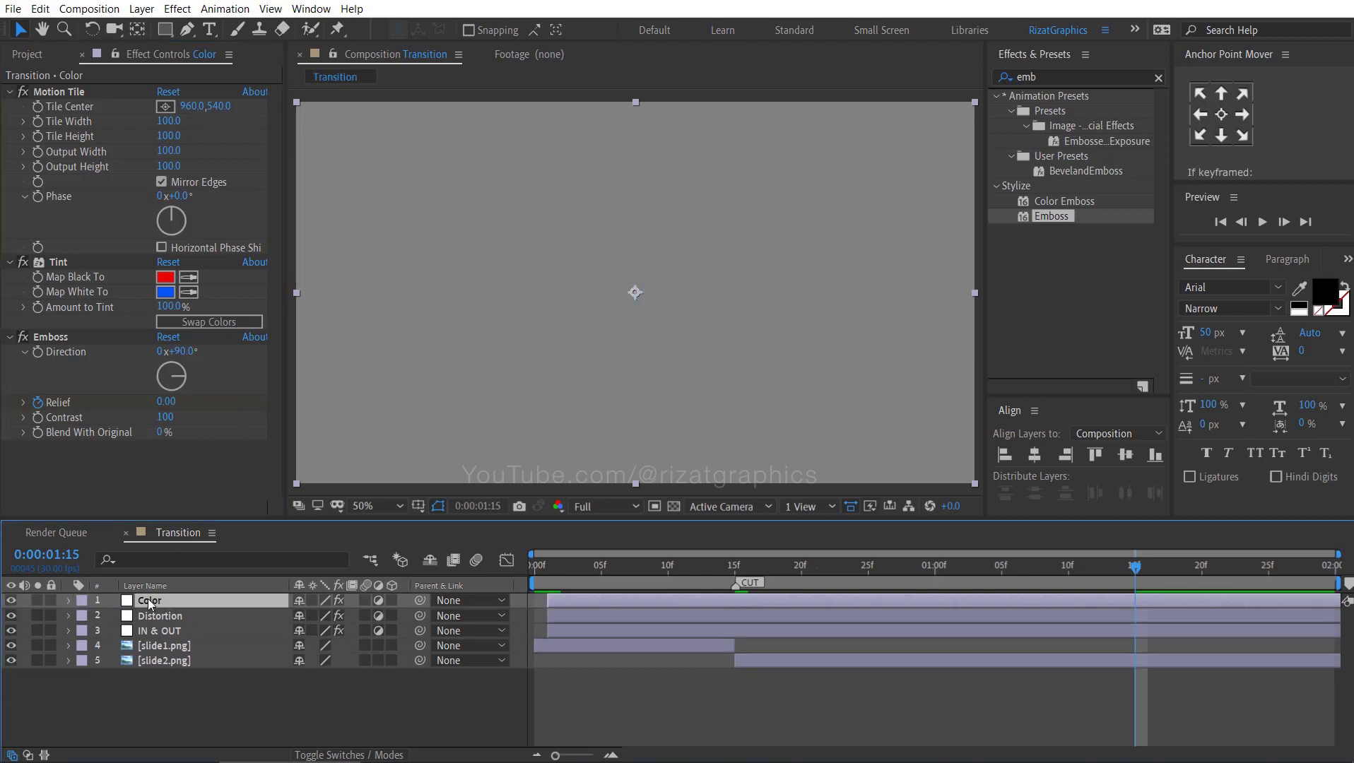
# Step: Show the layer blending modes and set the Color layer to Hard Light
pyautogui.click(363, 755)
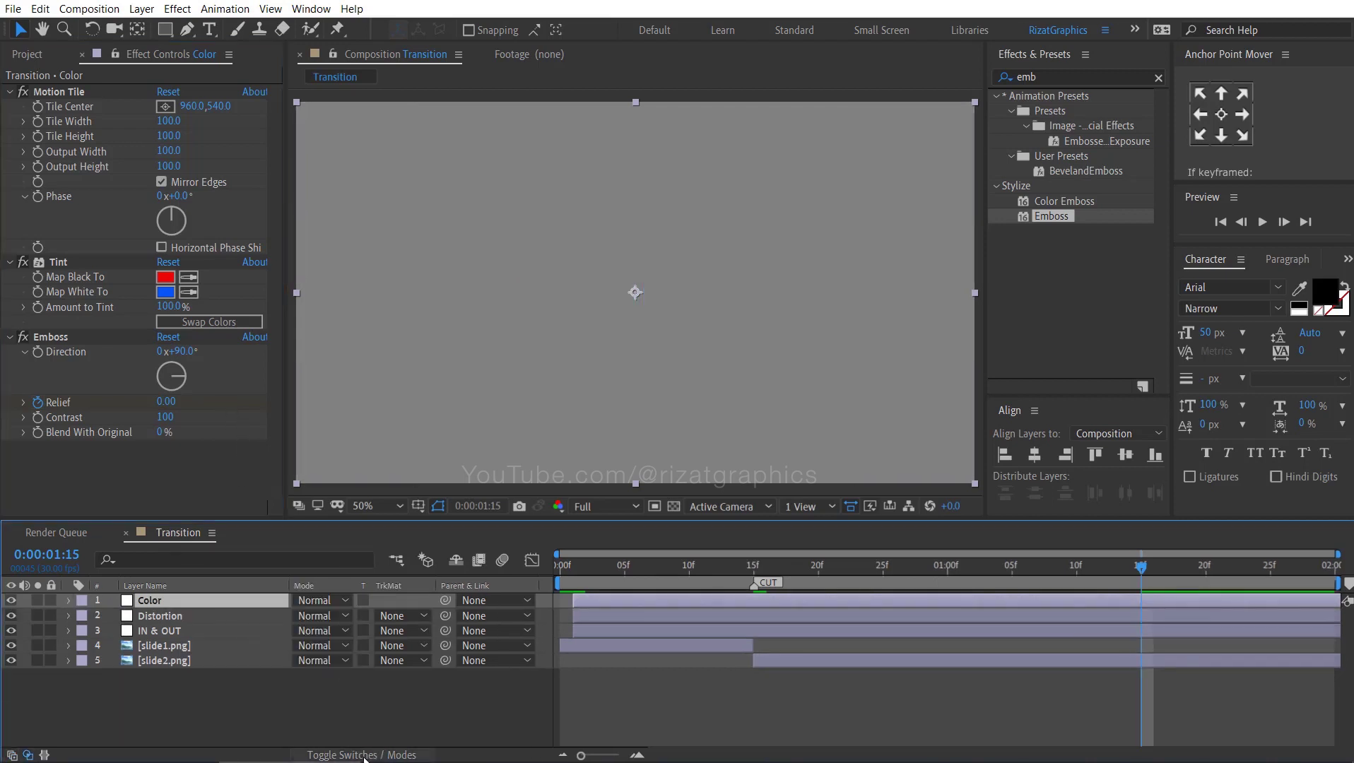
pyautogui.click(316, 600)
pyautogui.click(417, 457)
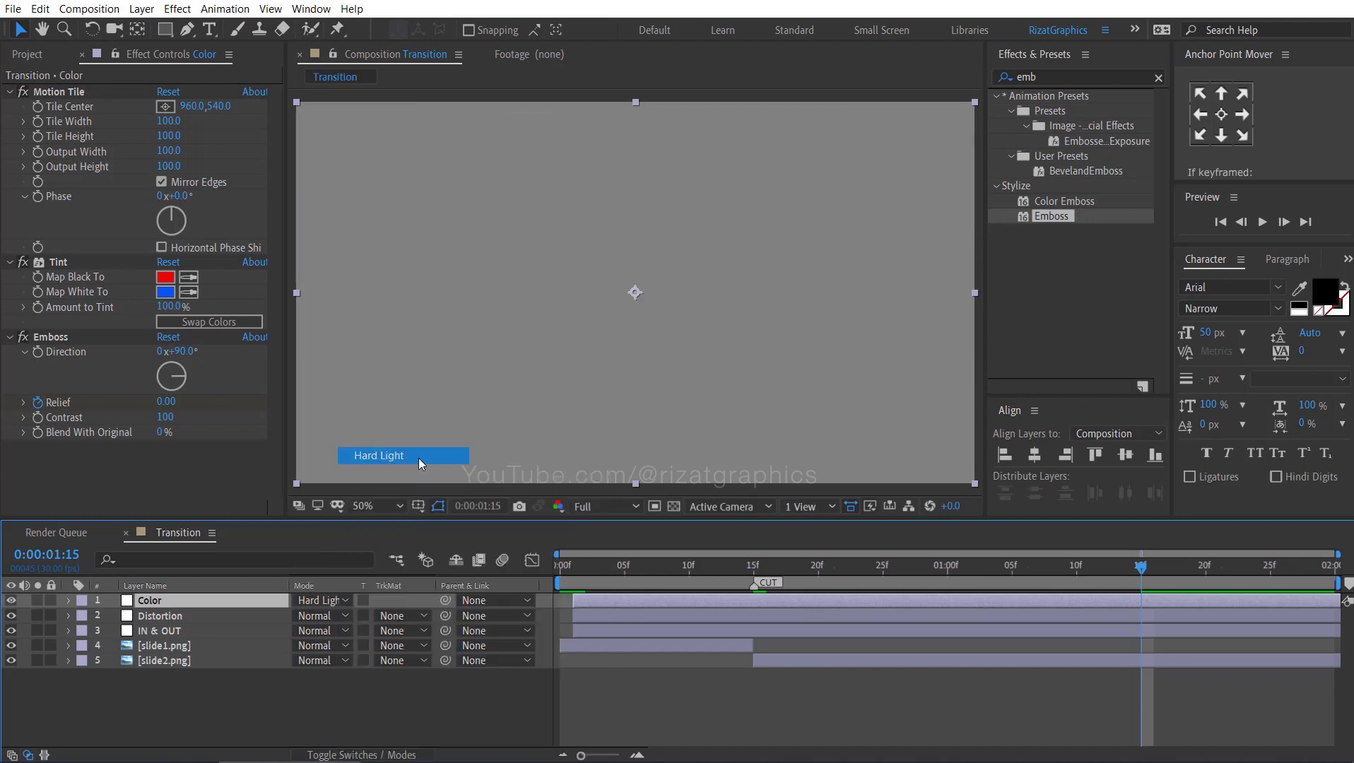
# Step: Preview the transition from the first frame and stop playback
pyautogui.click(665, 574)
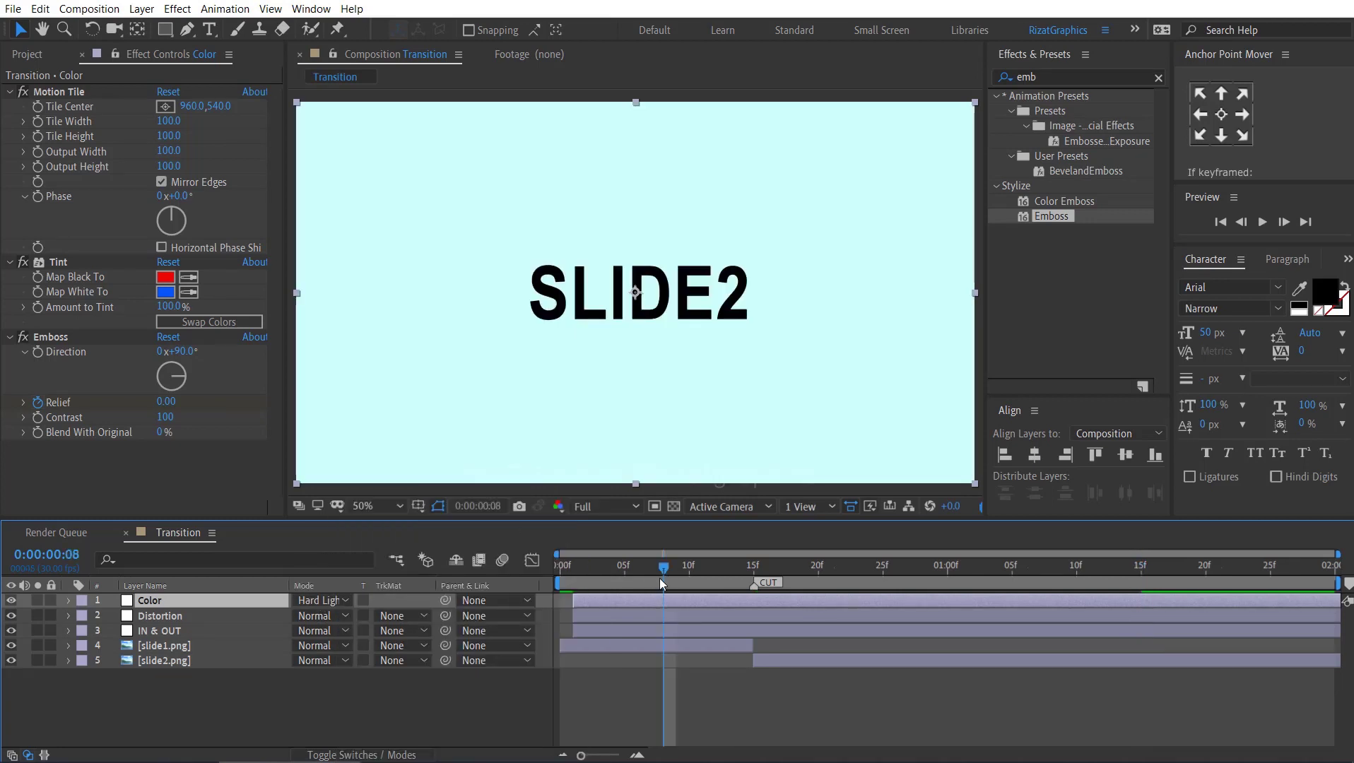
pyautogui.click(558, 570)
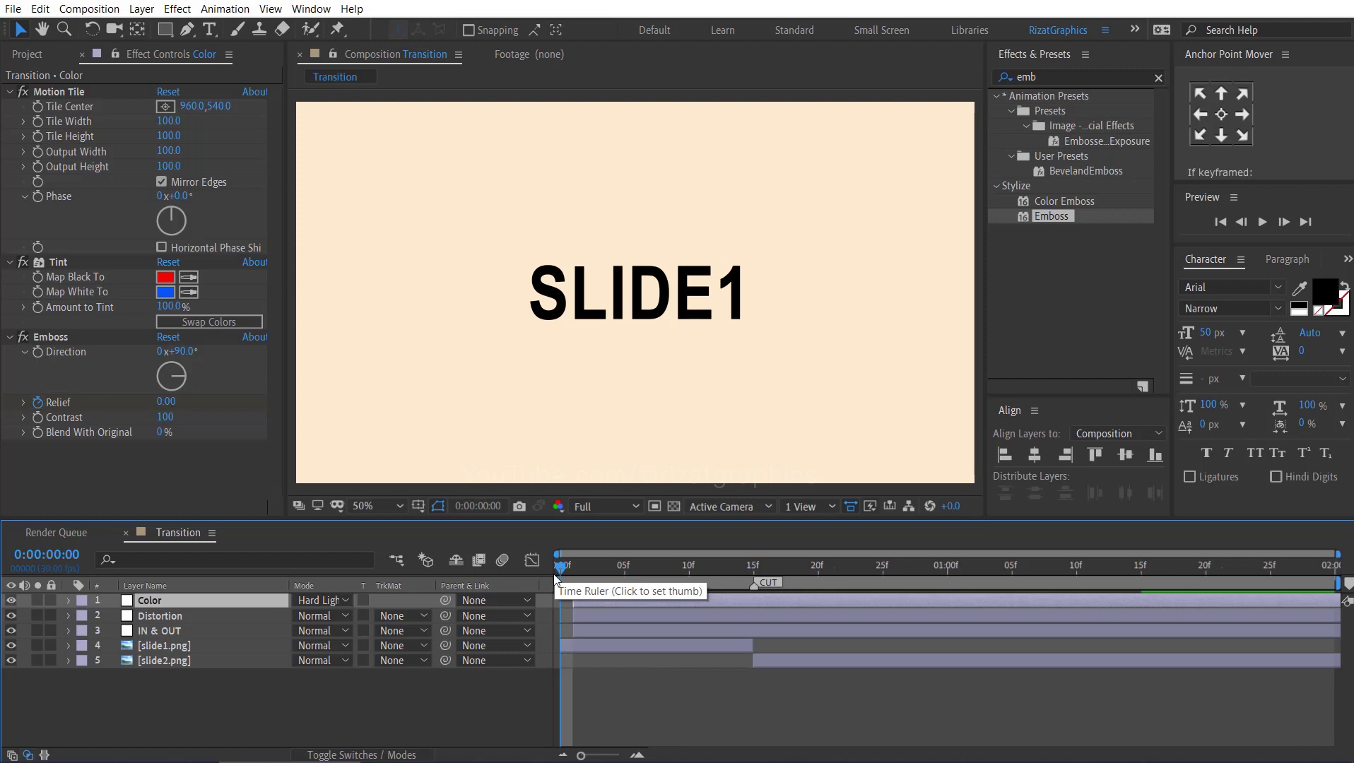
pyautogui.click(1262, 223)
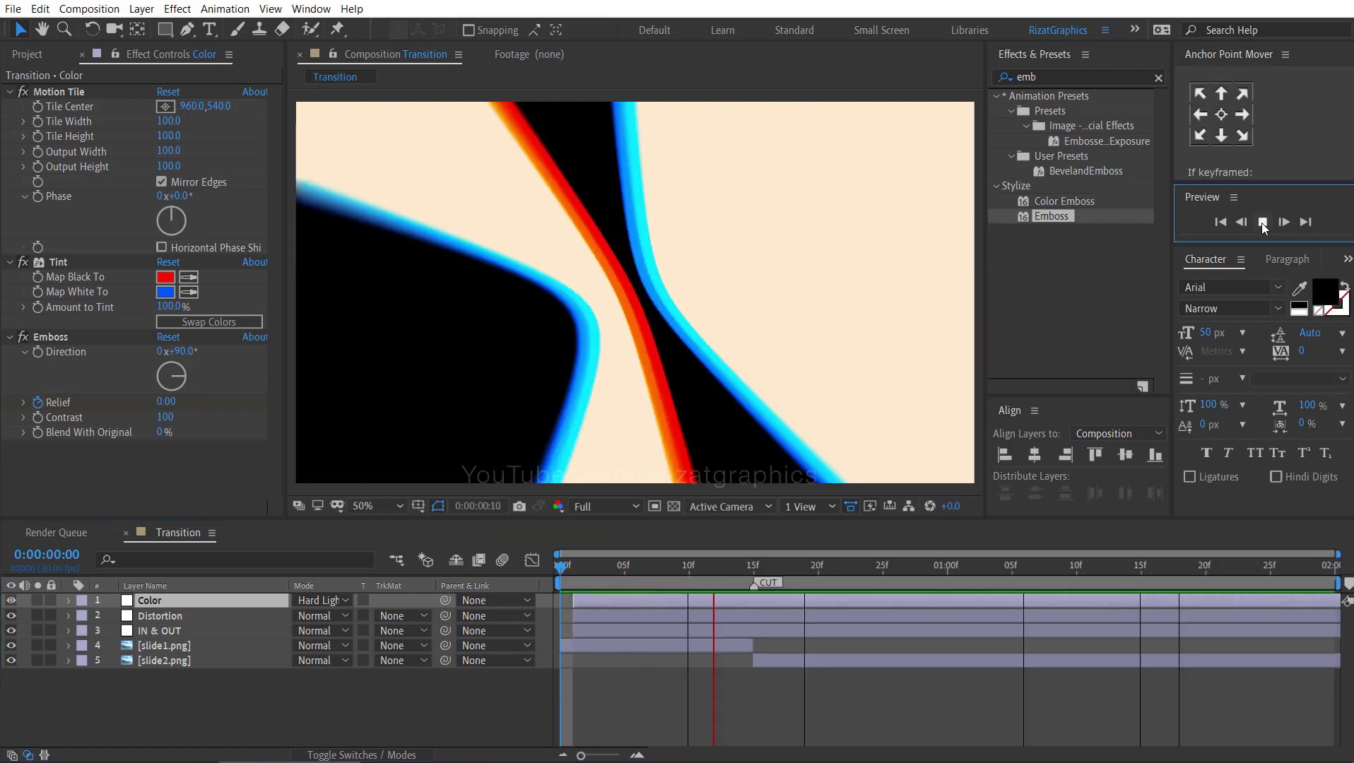
pyautogui.press('space')
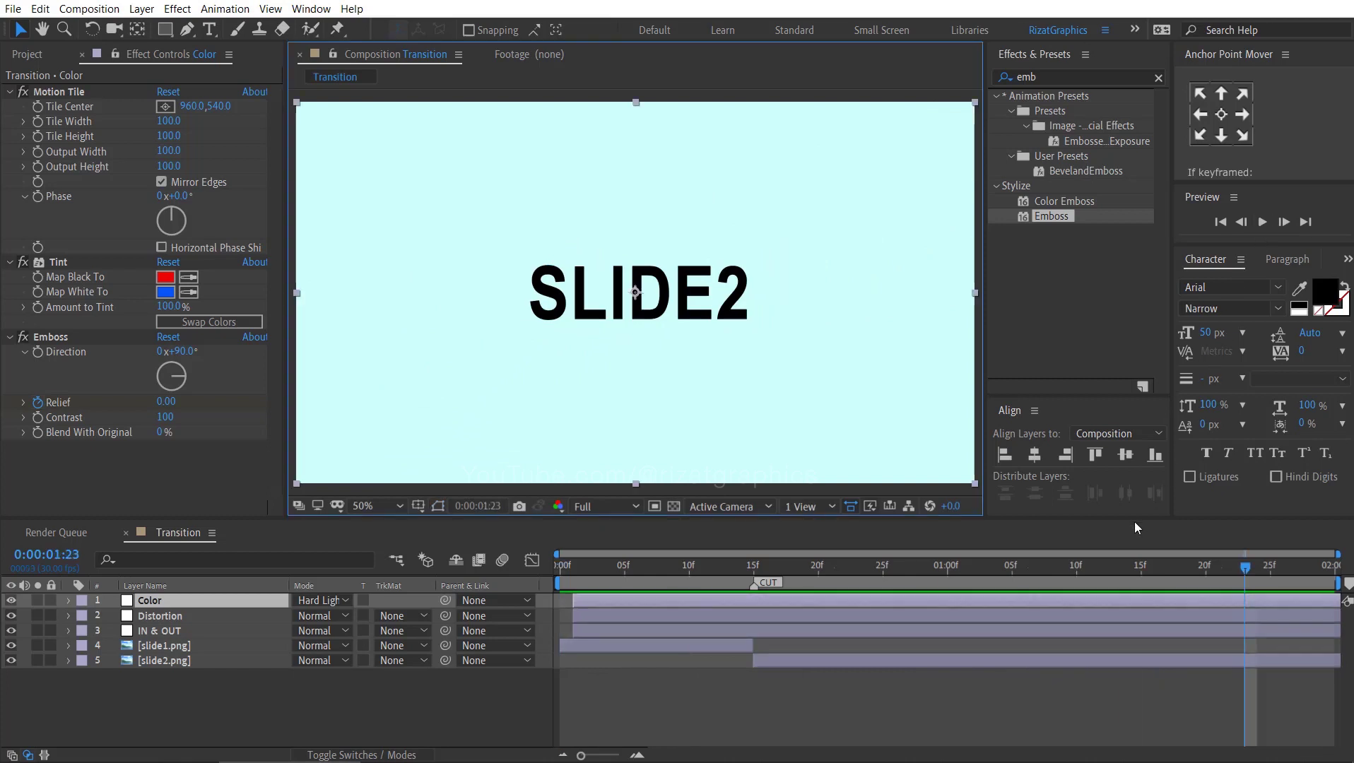
# Step: Apply Easy Ease to all Relief and Field Of View keyframes on the Color and Distortion layers
pyautogui.keyDown('ctrl'); pyautogui.click(1088, 614); pyautogui.keyUp('ctrl')
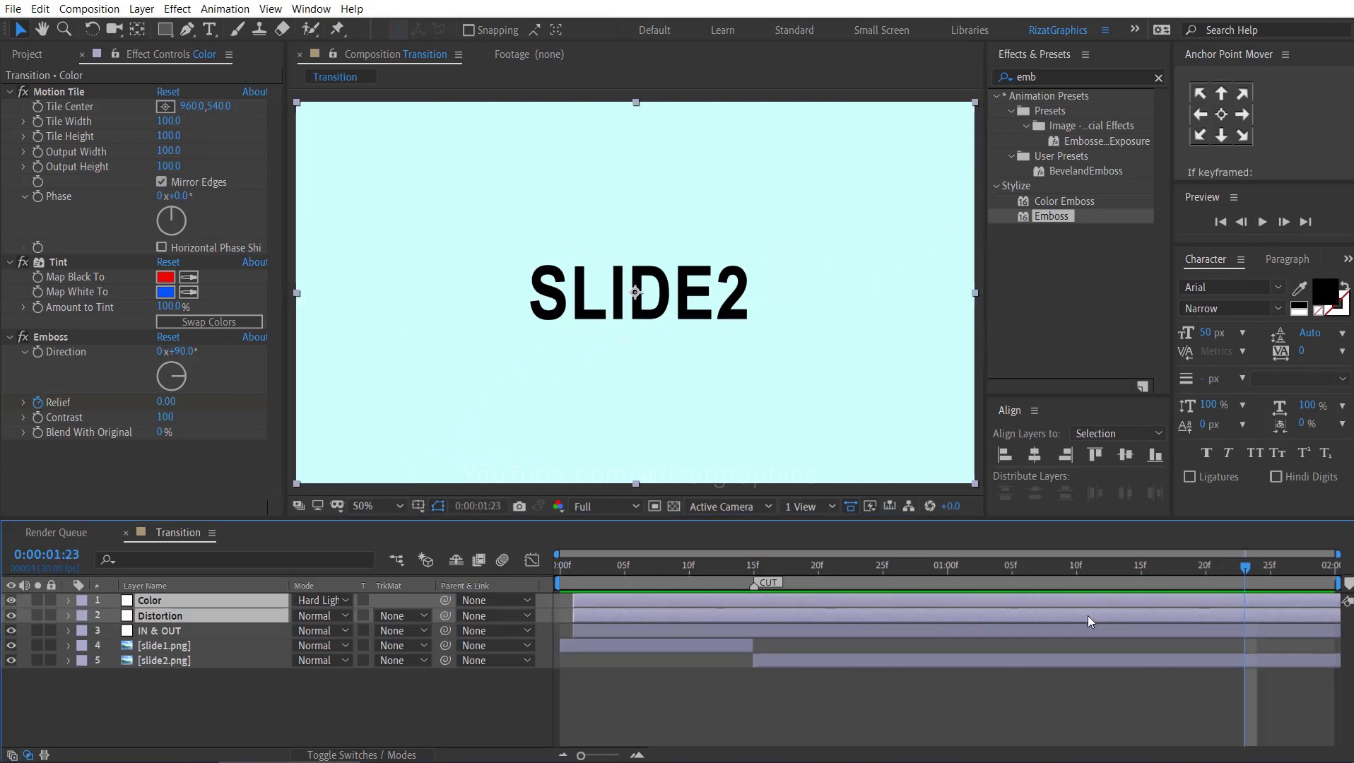
pyautogui.press('u')
pyautogui.moveTo(1193, 615); pyautogui.dragTo(549, 679)
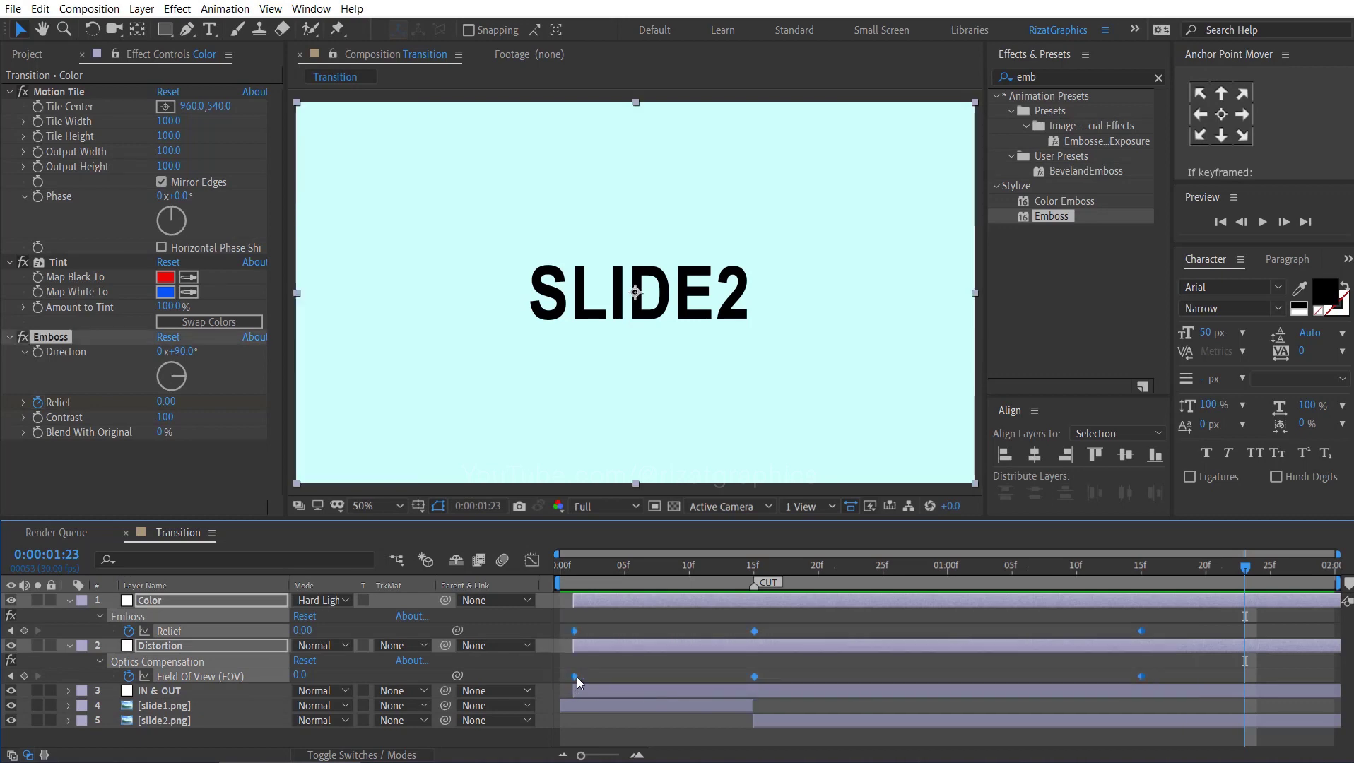
pyautogui.rightClick(576, 677)
pyautogui.moveTo(721, 667)
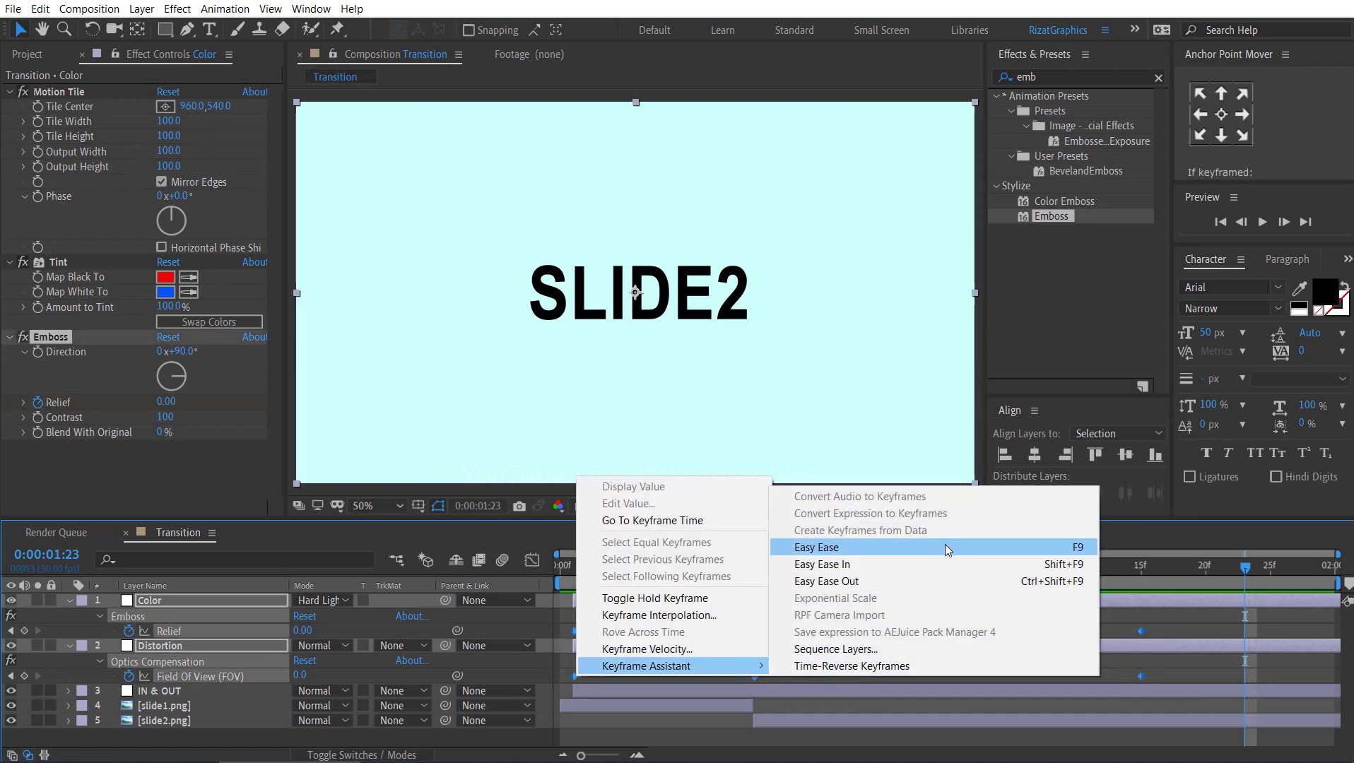
pyautogui.click(945, 544)
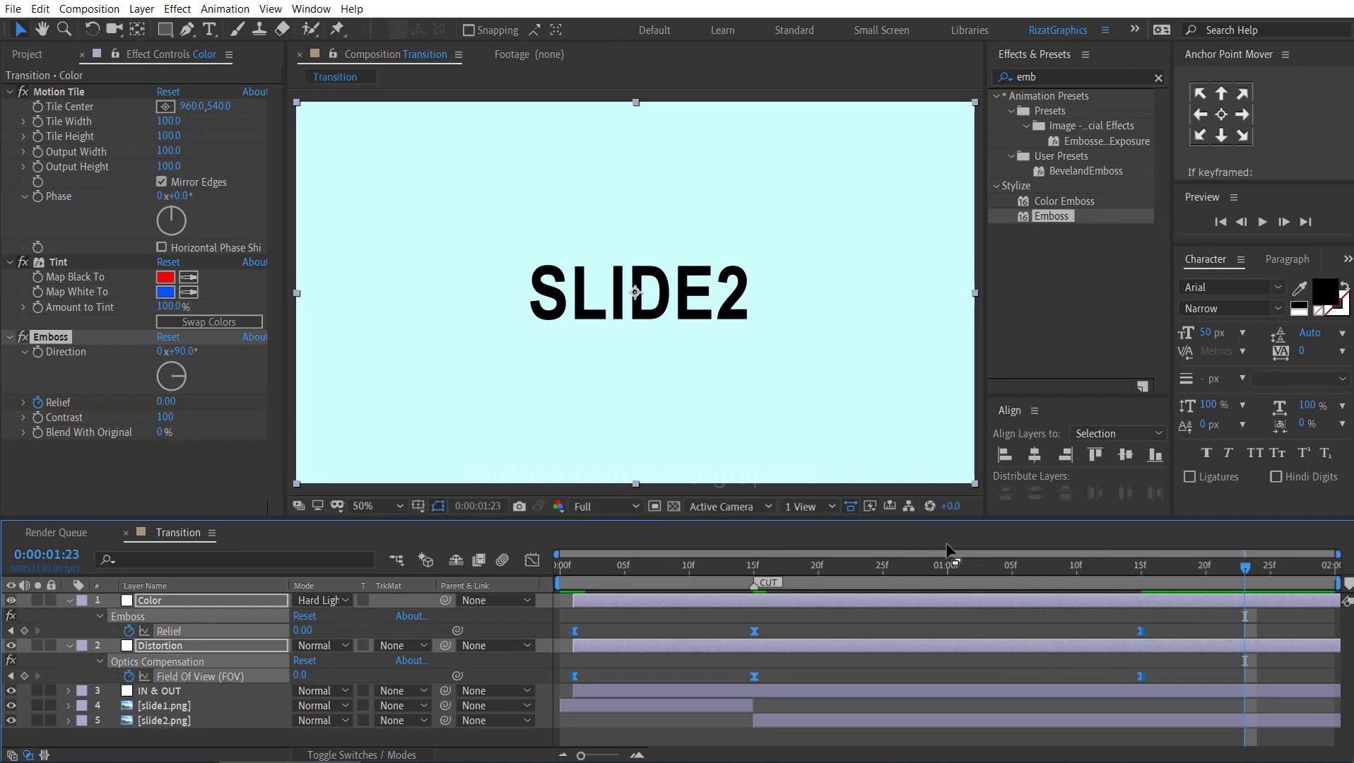
# Step: Go to 0:00:01:15 and reveal the IN & OUT layer's Scale and Rotation keyframes
pyautogui.moveTo(1160, 567); pyautogui.dragTo(1141, 567)
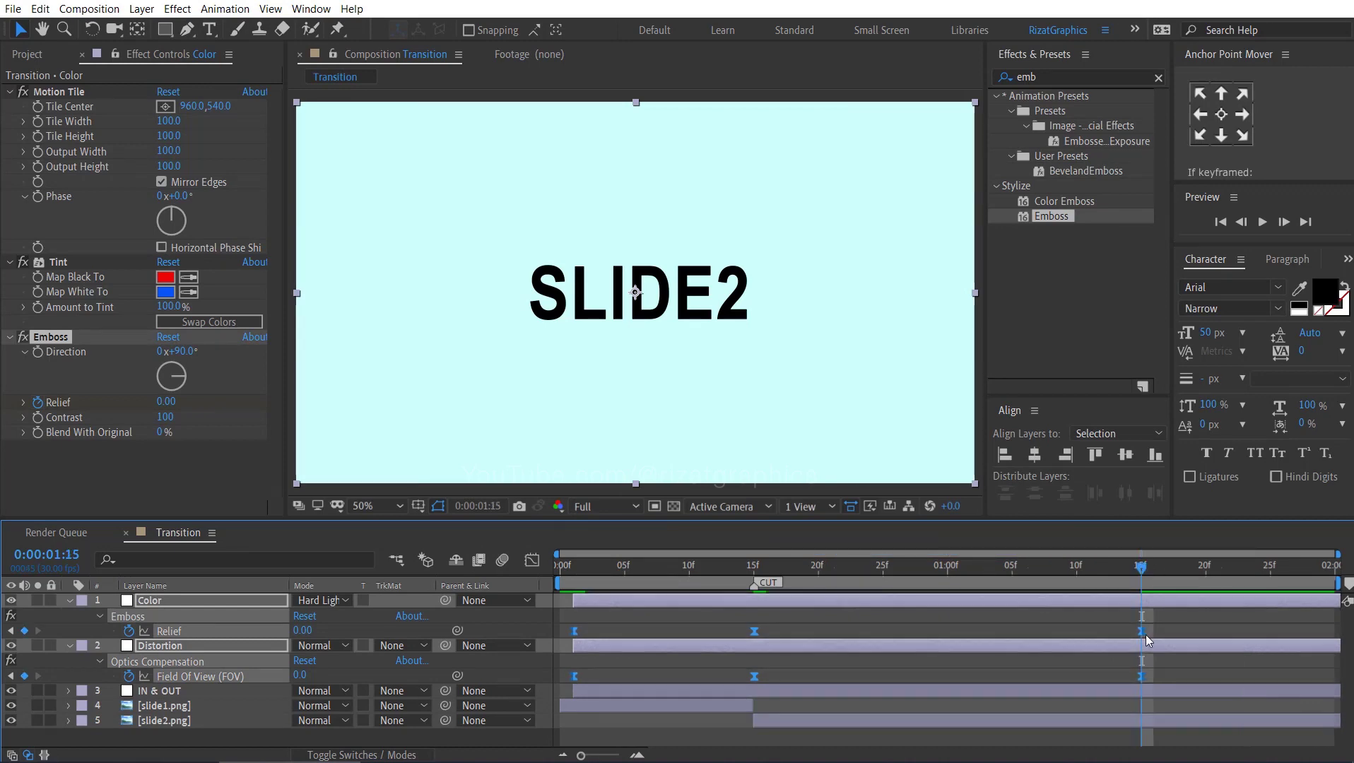
pyautogui.click(1145, 695)
pyautogui.press('u')
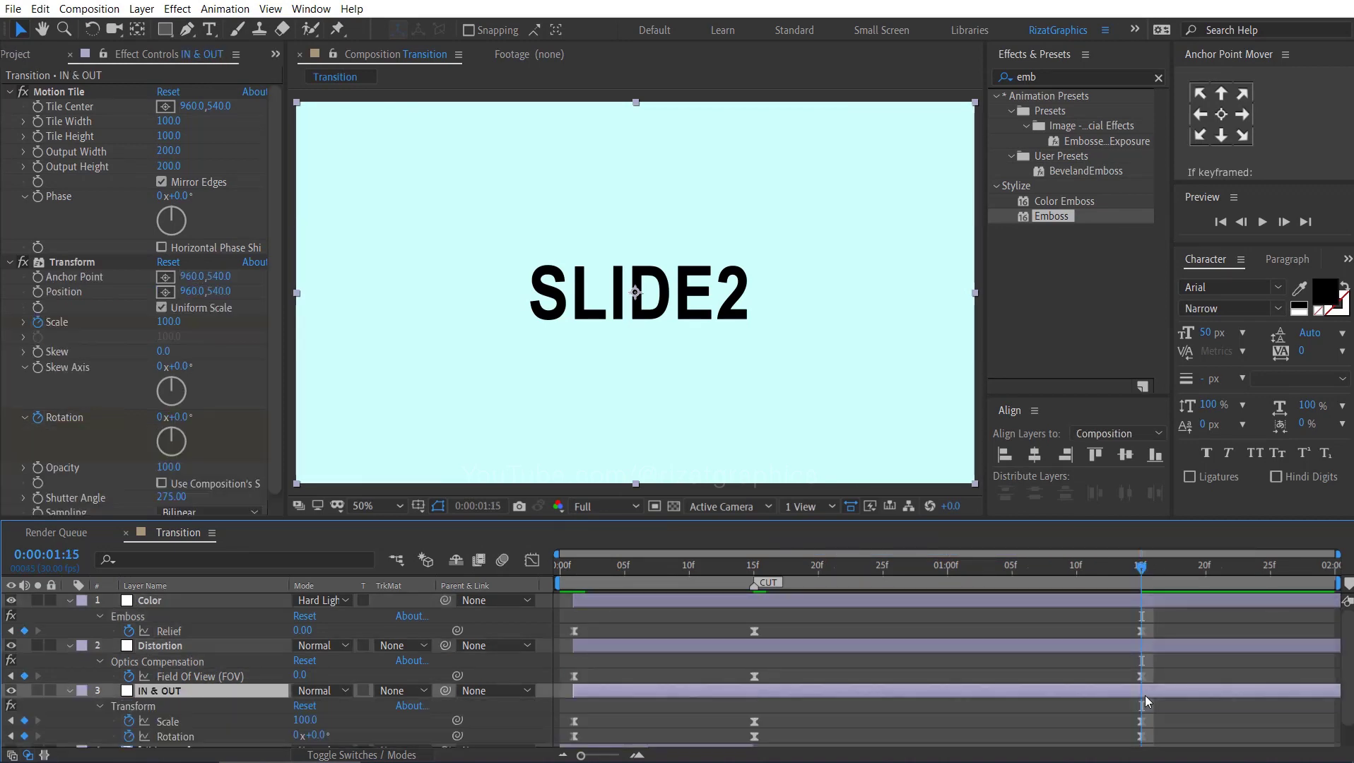
pyautogui.scroll(-2, 1154, 684)
pyautogui.scroll(2, 1155, 682)
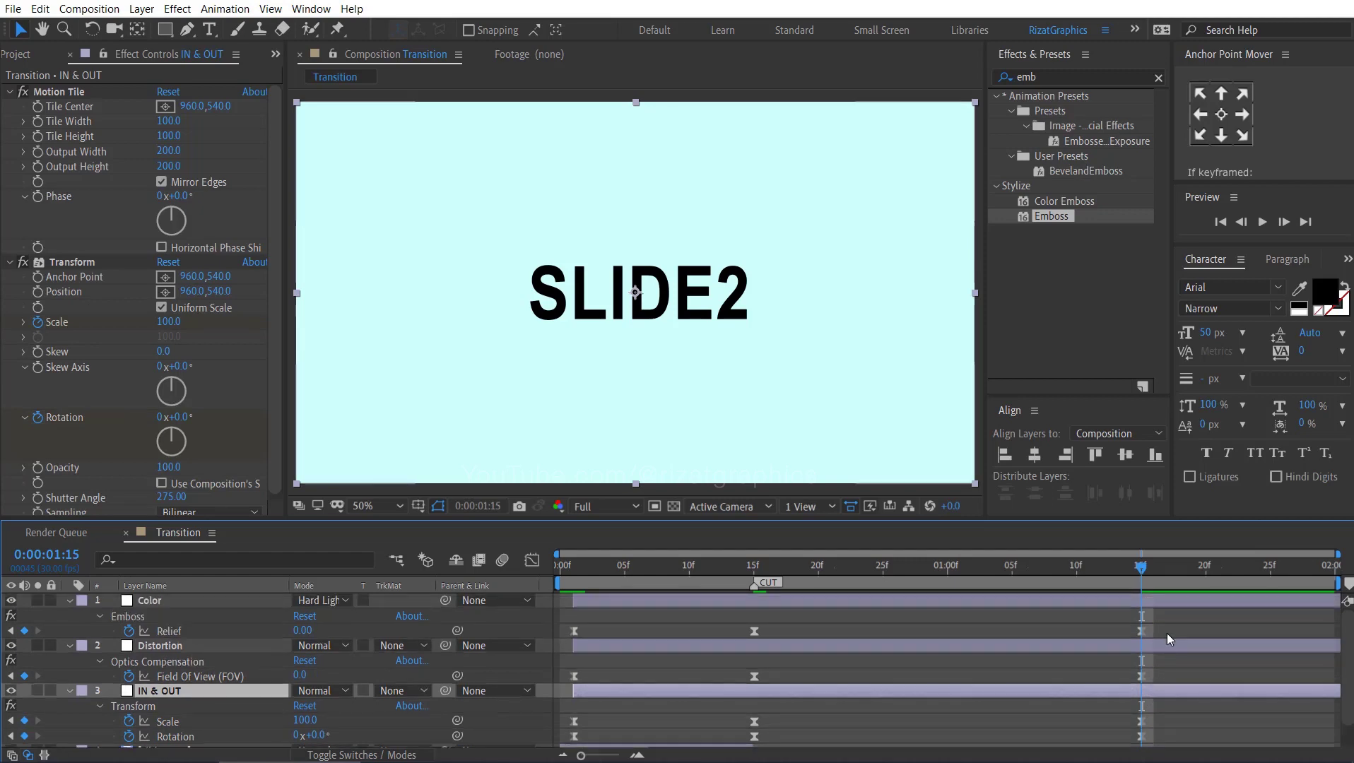
# Step: Move the final Relief, Field Of View, Scale and Rotation keyframes together to 0:00:01:25, collapse the three adjustment layers and deselect them
pyautogui.click(1169, 616)
pyautogui.moveTo(1166, 612); pyautogui.dragTo(1149, 712)
pyautogui.click(1271, 573)
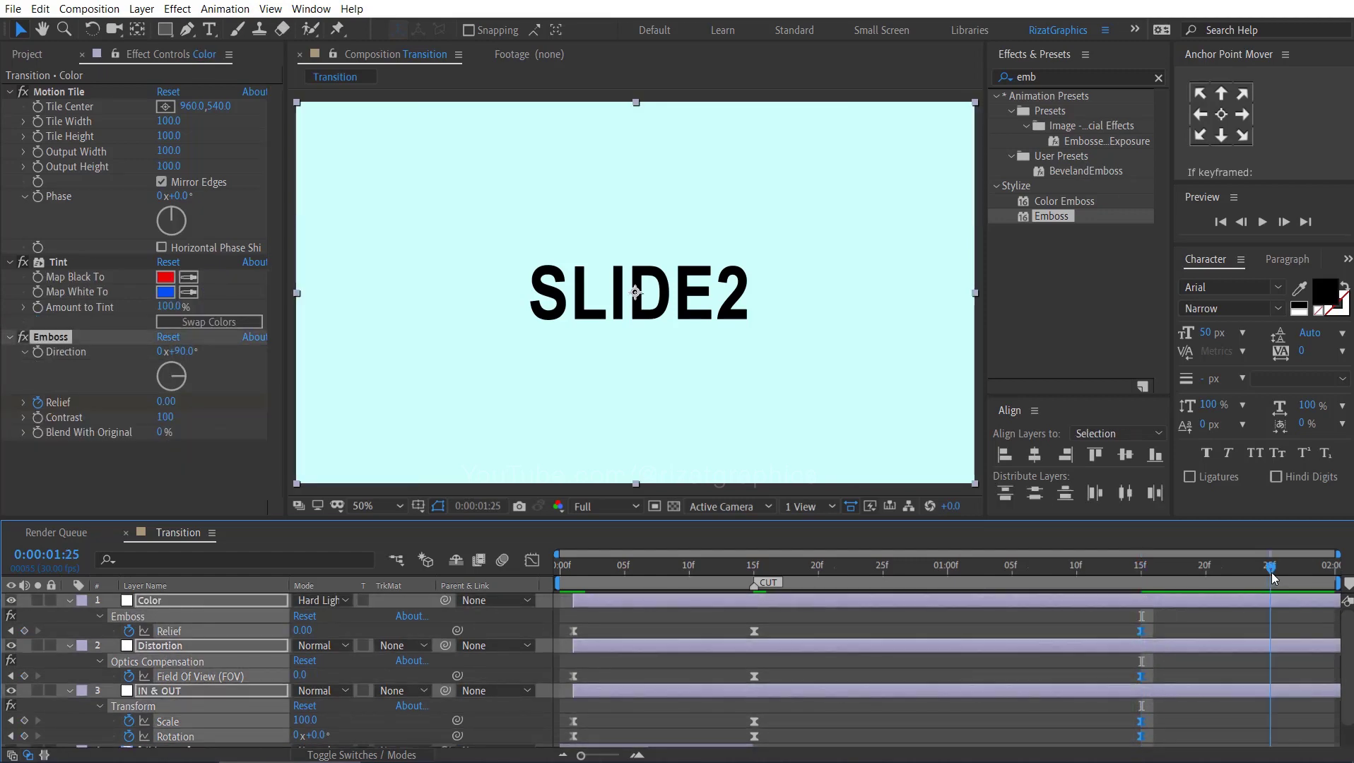
pyautogui.moveTo(1142, 636); pyautogui.dragTo(1272, 641)
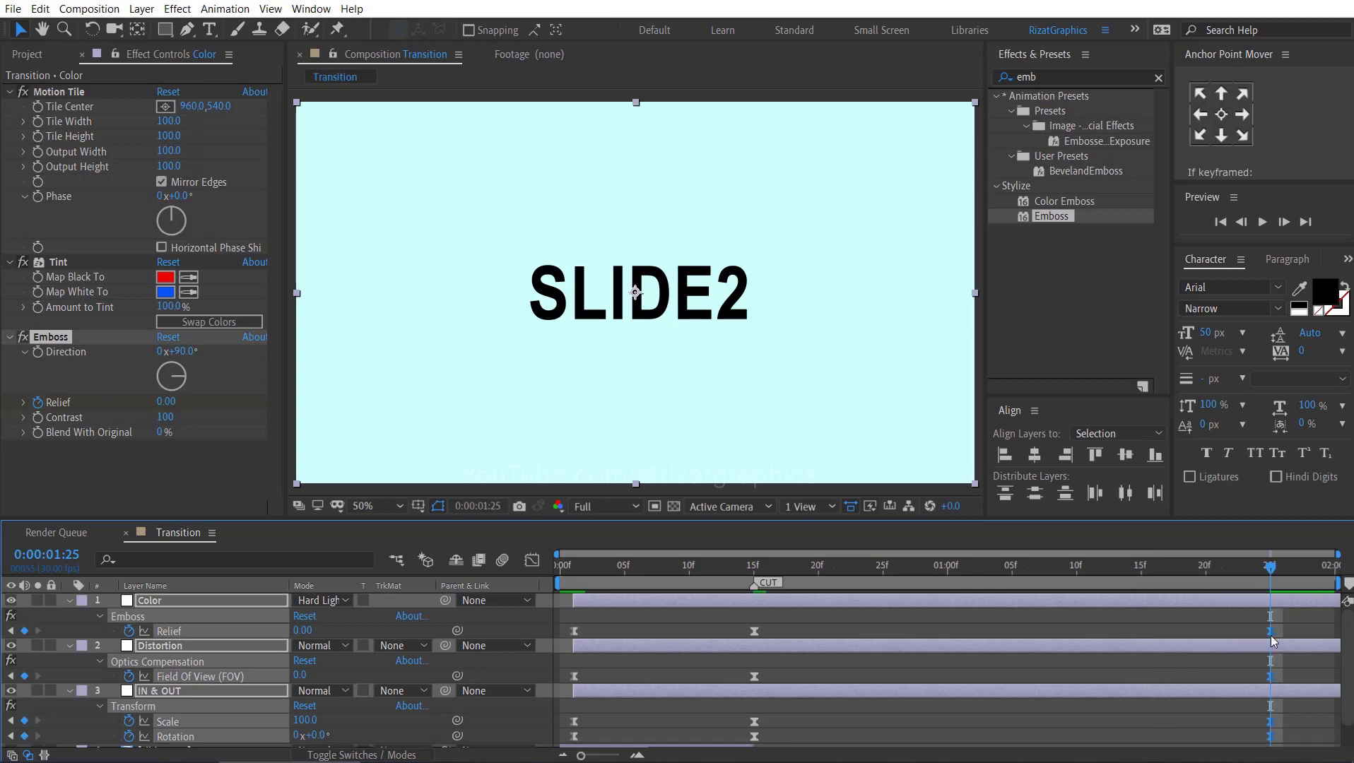
pyautogui.press('u')
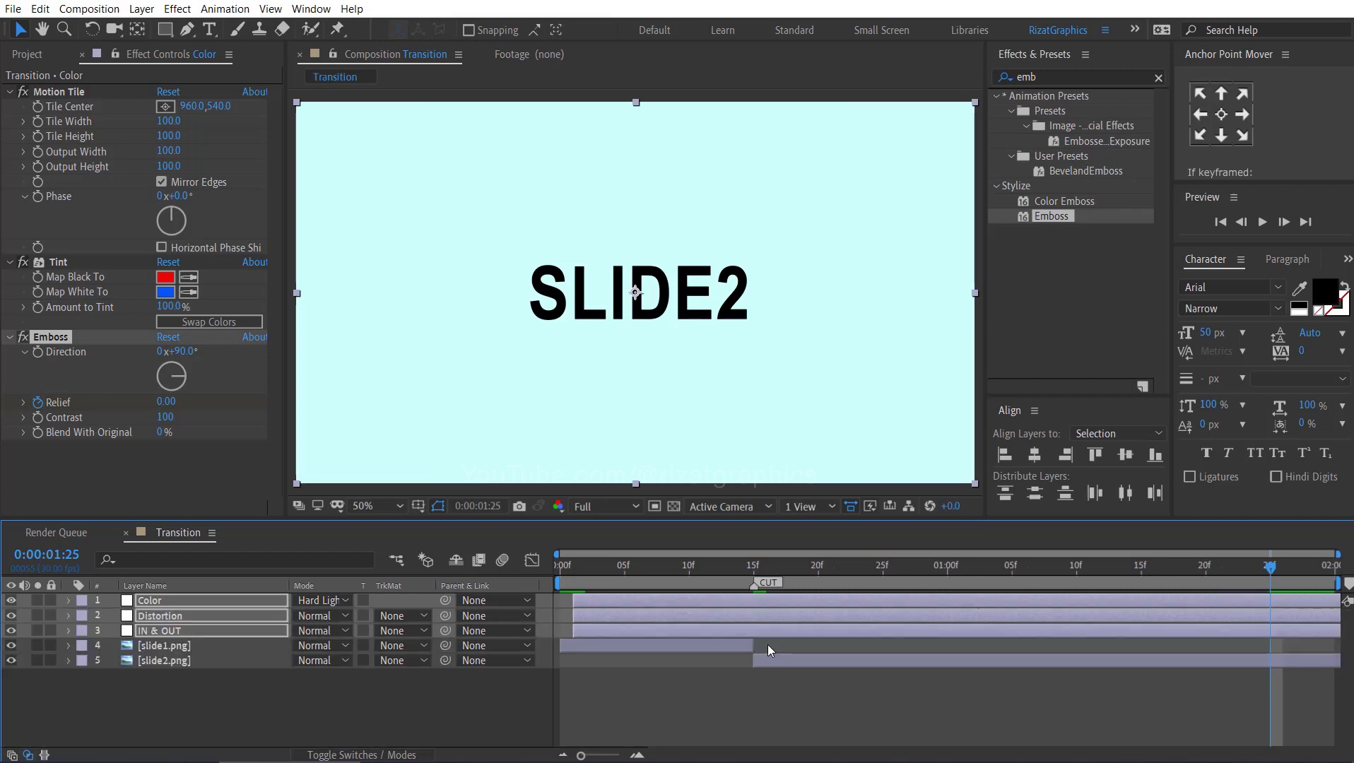
pyautogui.click(767, 692)
# Step: Return to the first frame and turn slide1.png and slide2.png into guide layers
pyautogui.click(555, 569)
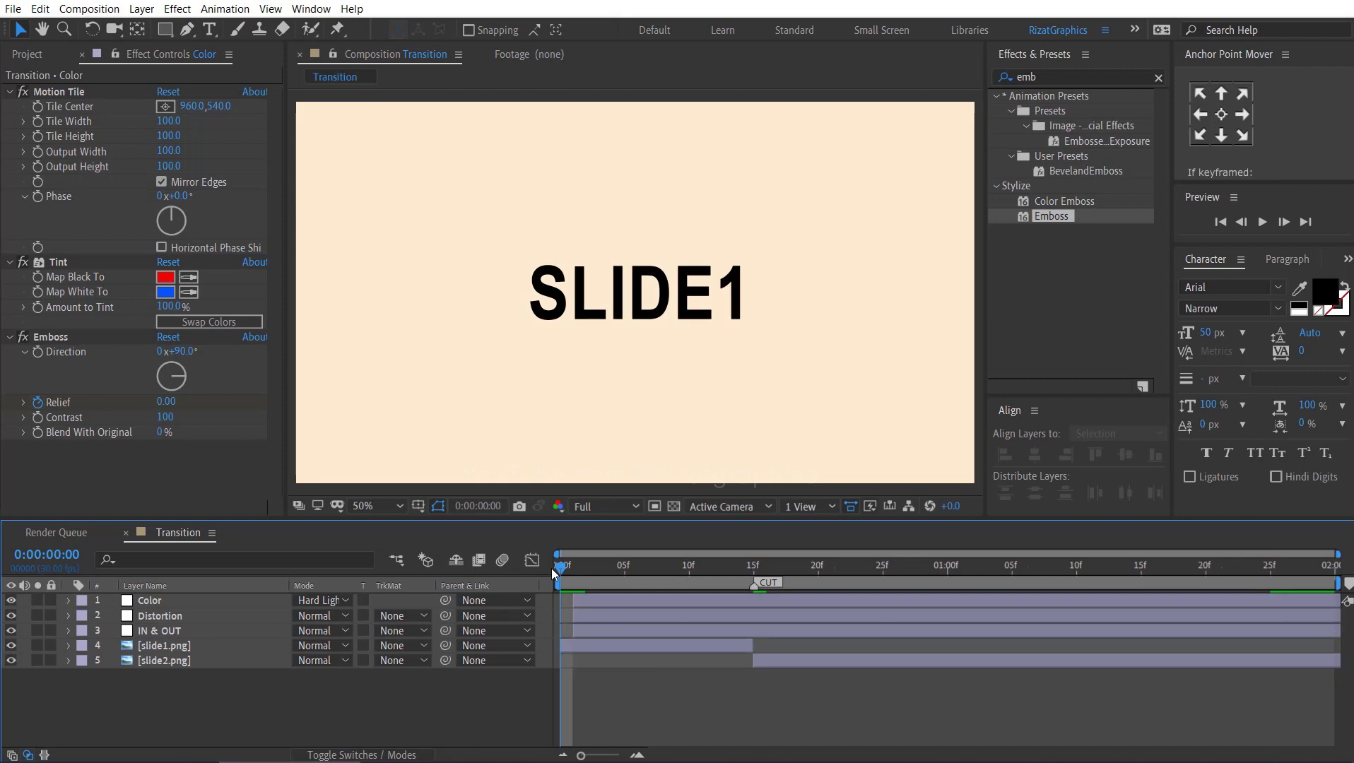
pyautogui.click(170, 660)
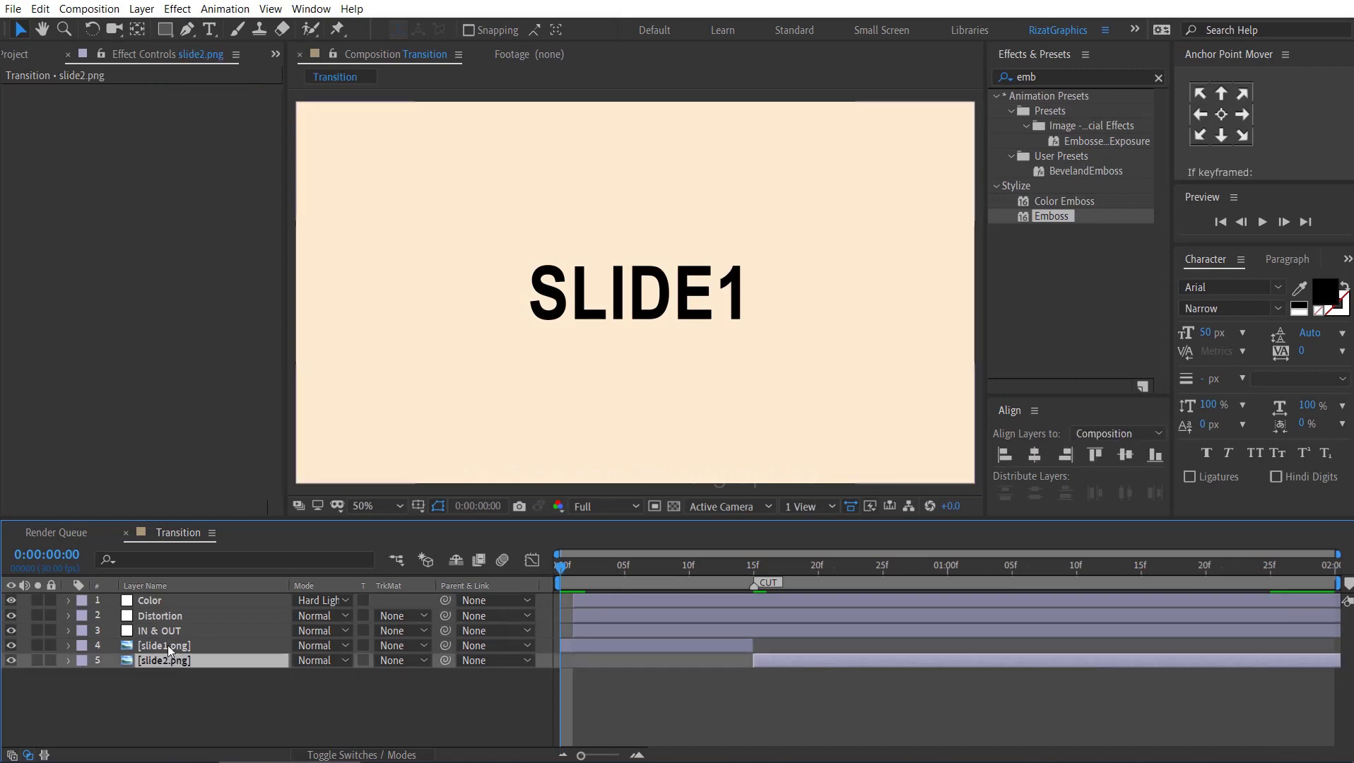
pyautogui.keyDown('shift'); pyautogui.click(168, 645); pyautogui.keyUp('shift')
pyautogui.rightClick(167, 645)
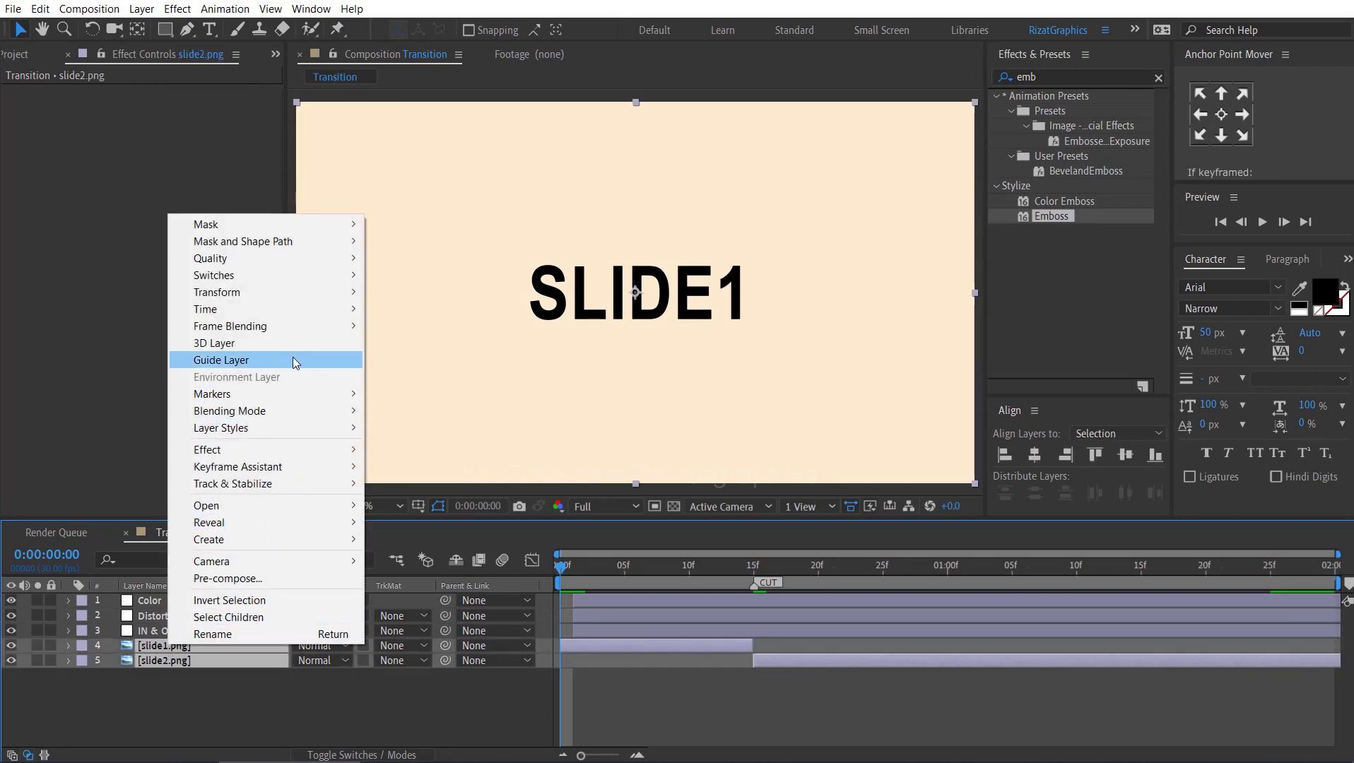
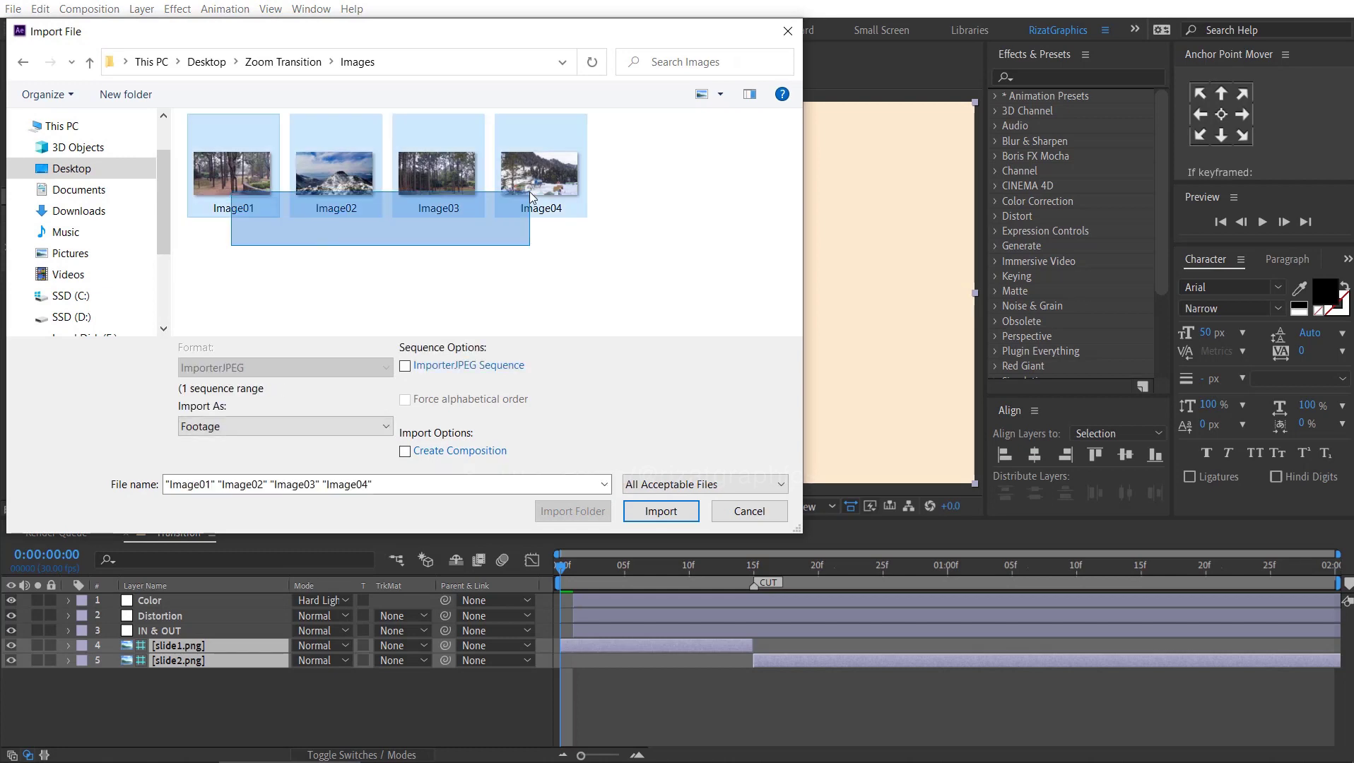
# Step: Import Image01, Image02, Image03 and Image04 from the Images folder as footage
pyautogui.click(661, 511)
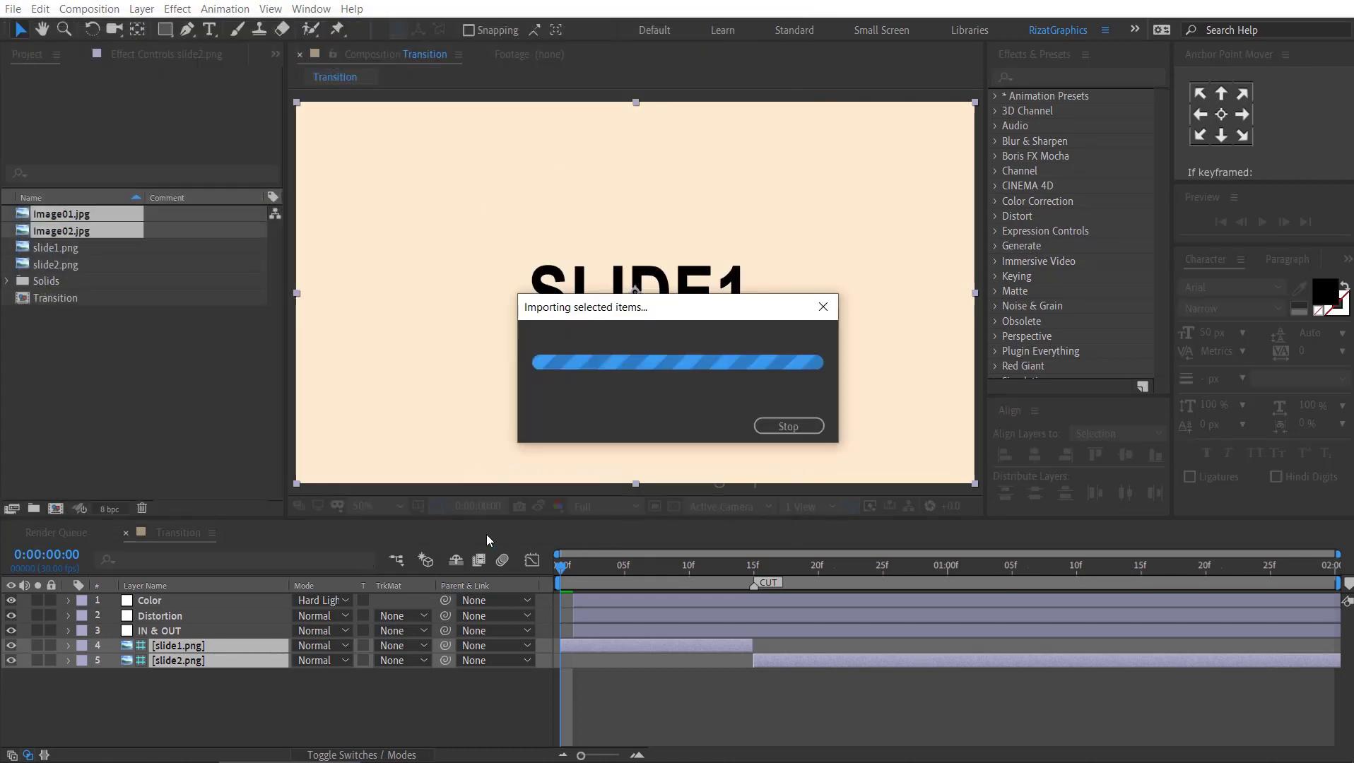
# Step: Create a new composition named Zoom Transitions with a duration of 0:00:15:00
pyautogui.click(112, 13)
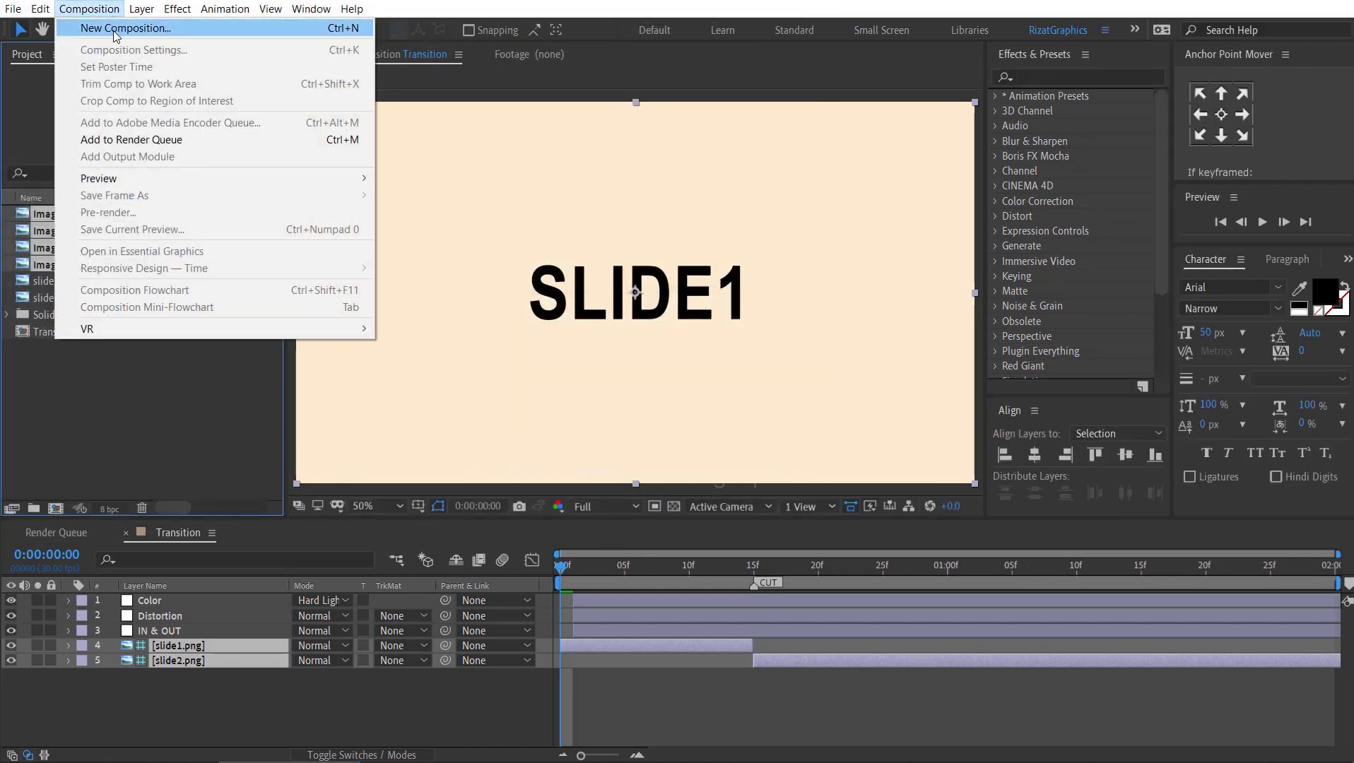
pyautogui.click(117, 28)
pyautogui.click(693, 103)
pyautogui.press('BackSpace')
pyautogui.press('BackSpace')
pyautogui.press('BackSpace')
pyautogui.write('Zoom Transitions')
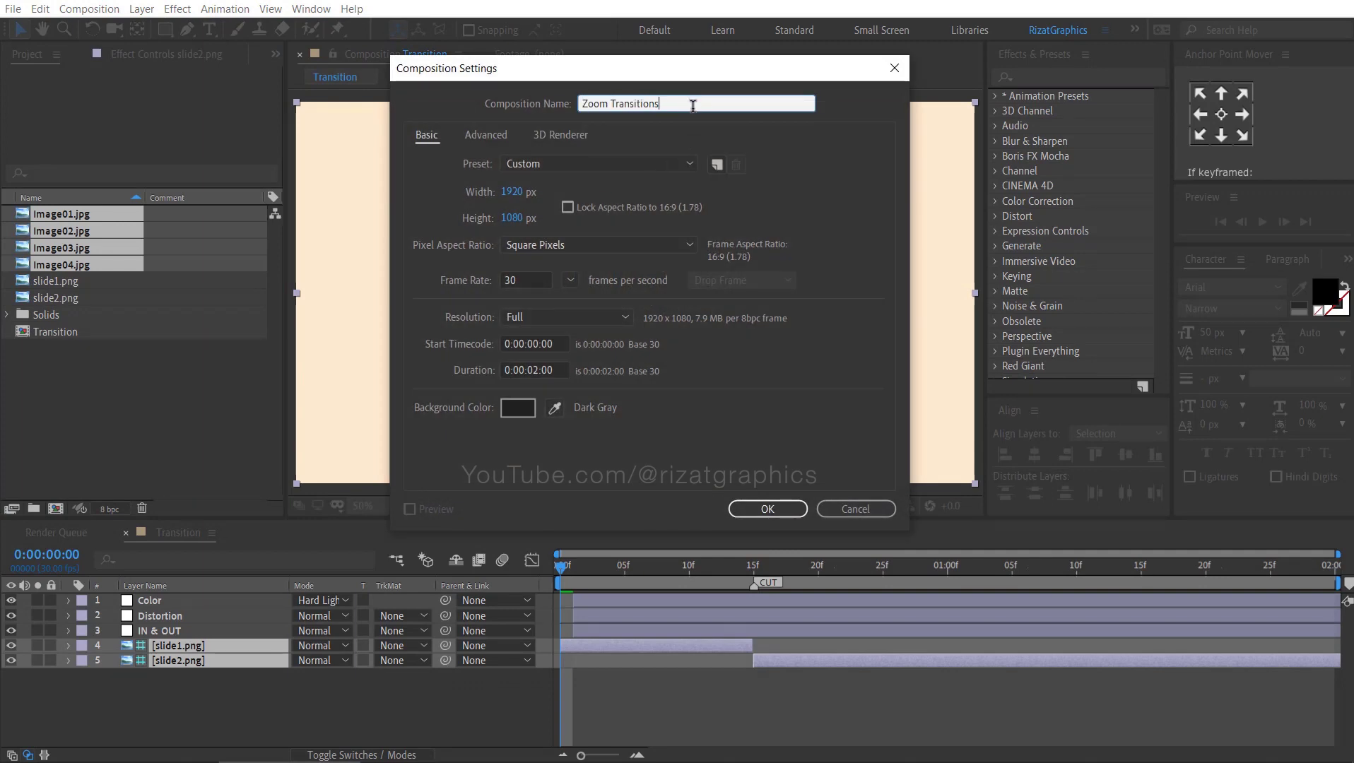
pyautogui.click(538, 368)
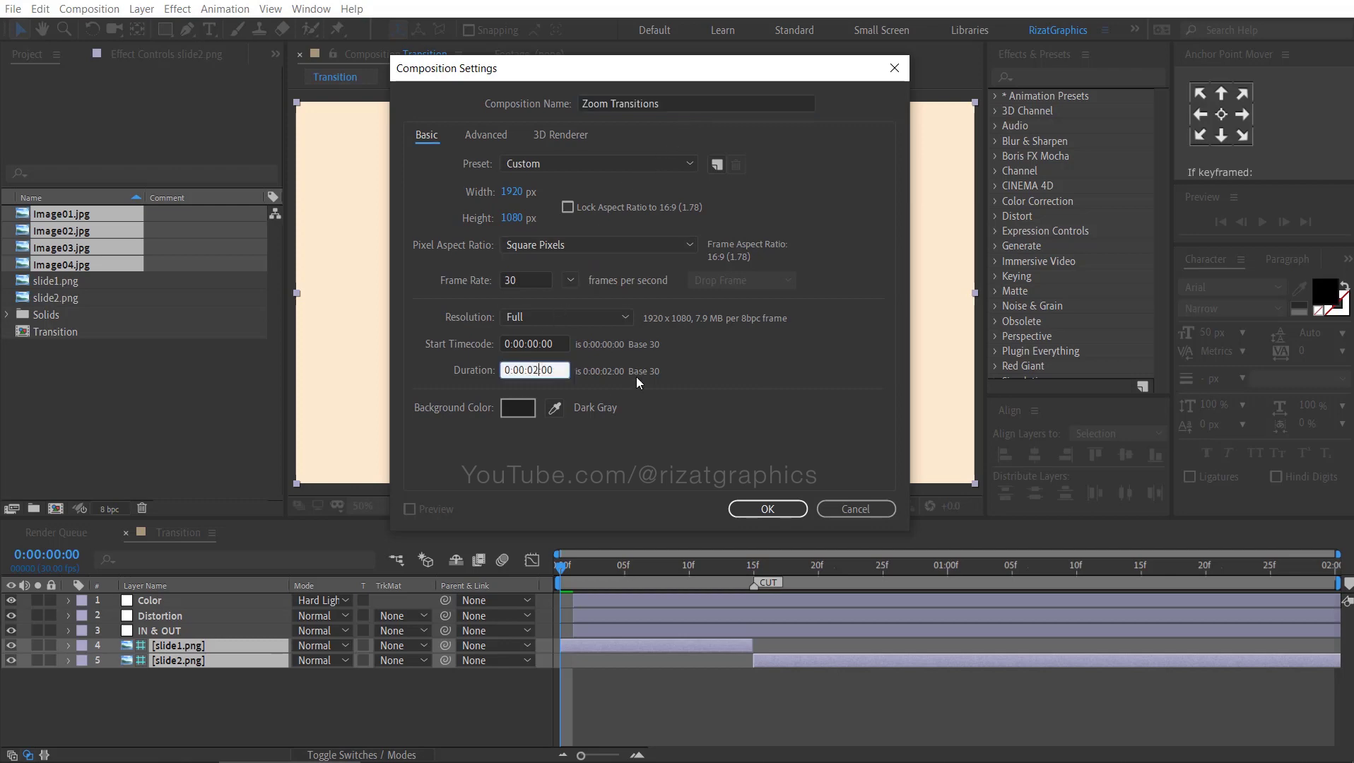
pyautogui.press('BackSpace')
pyautogui.press('BackSpace')
pyautogui.write('15')
pyautogui.click(758, 510)
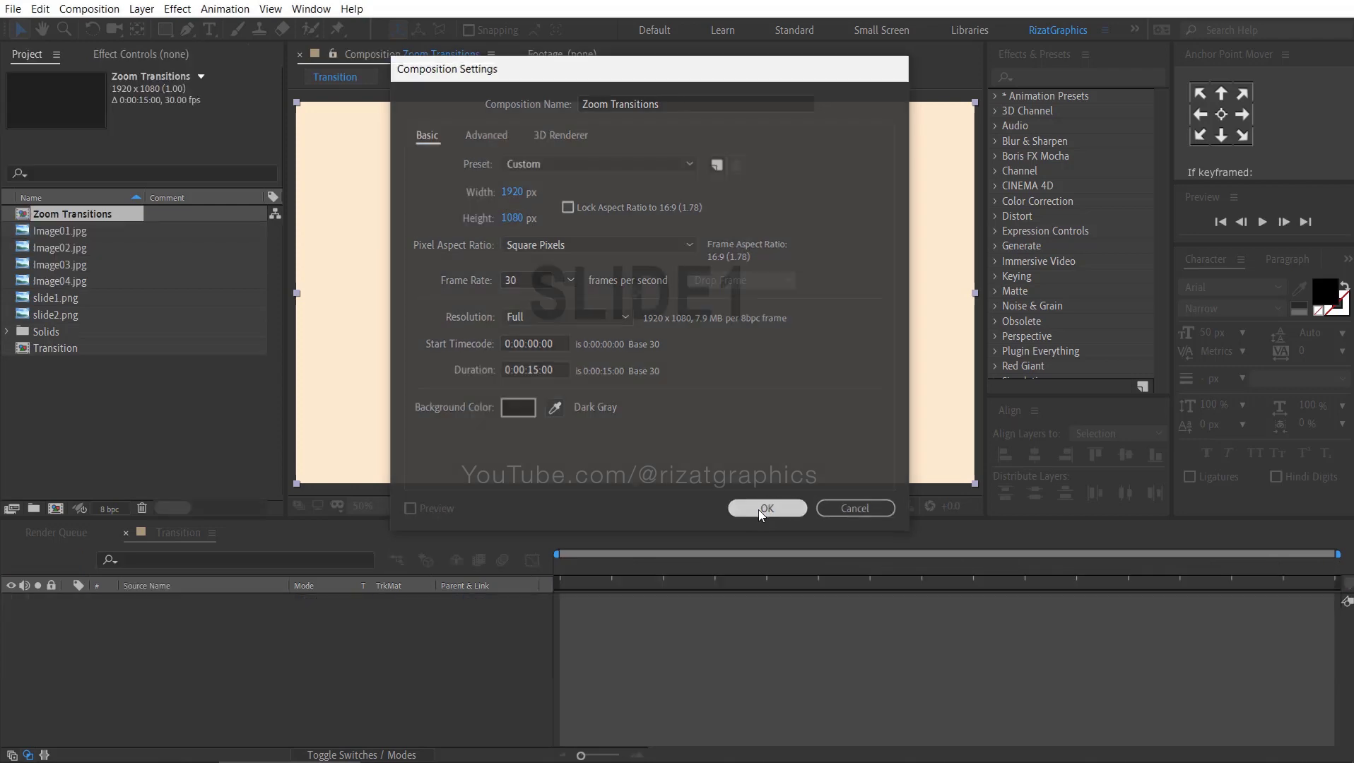
# Step: Add Image01.jpg through Image04.jpg to the Zoom Transitions timeline and fit all four layers to the composition
pyautogui.click(77, 215)
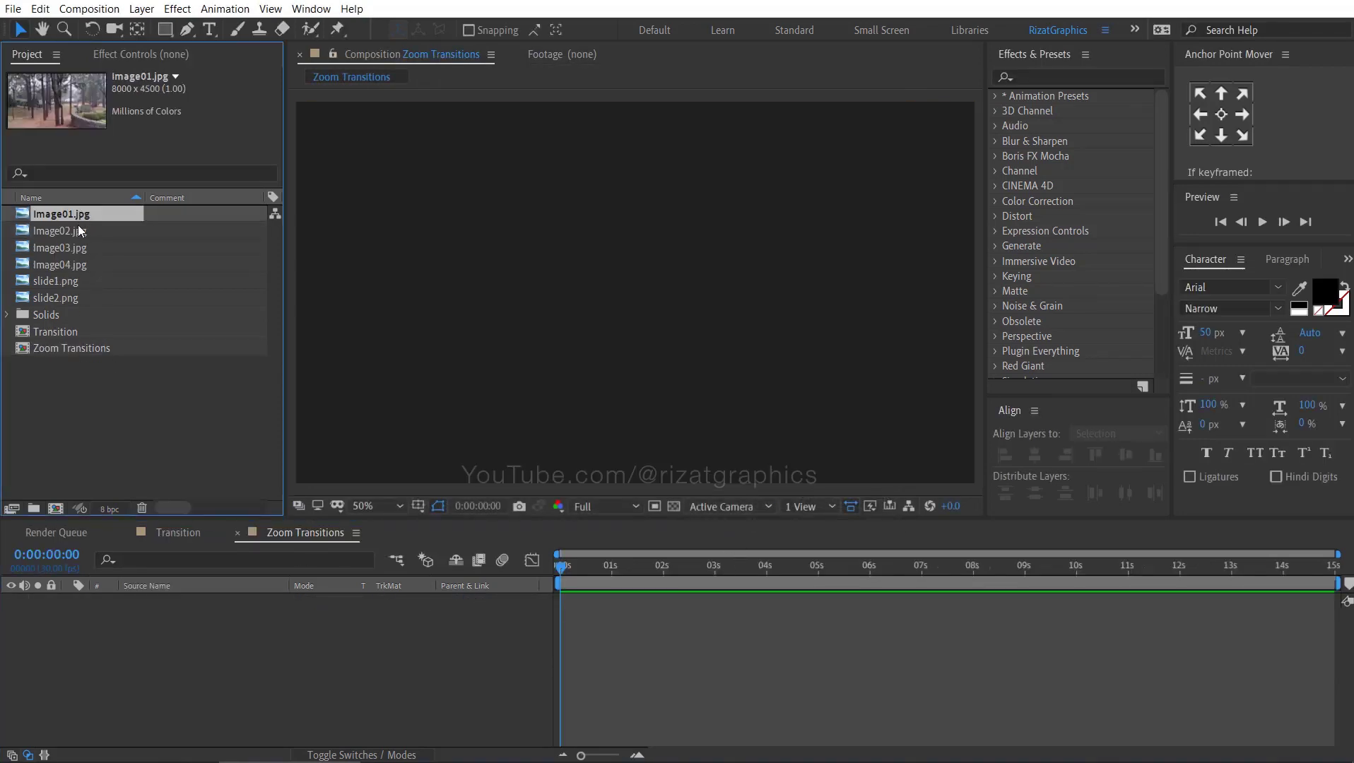
pyautogui.keyDown('shift'); pyautogui.click(77, 267); pyautogui.keyUp('shift')
pyautogui.moveTo(77, 267); pyautogui.dragTo(152, 656)
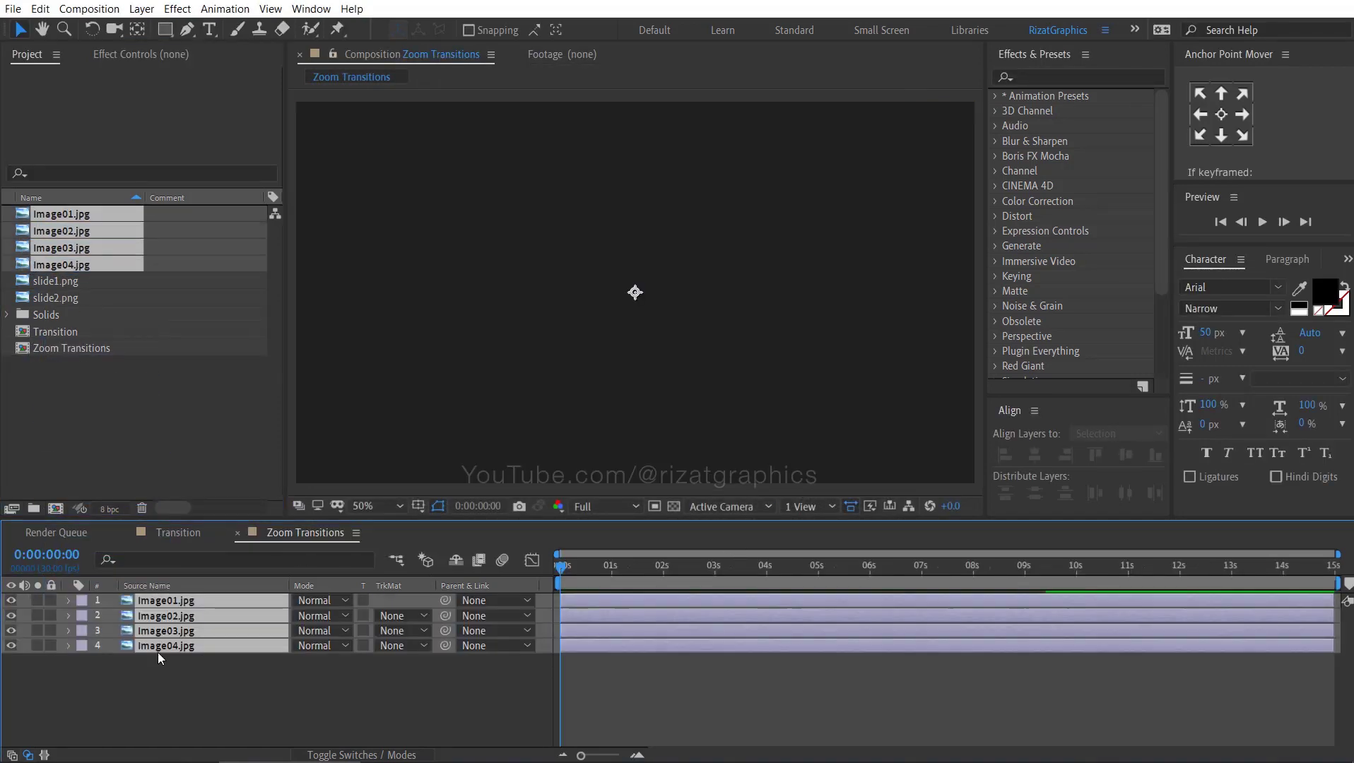
pyautogui.rightClick(767, 597)
pyautogui.moveTo(804, 243)
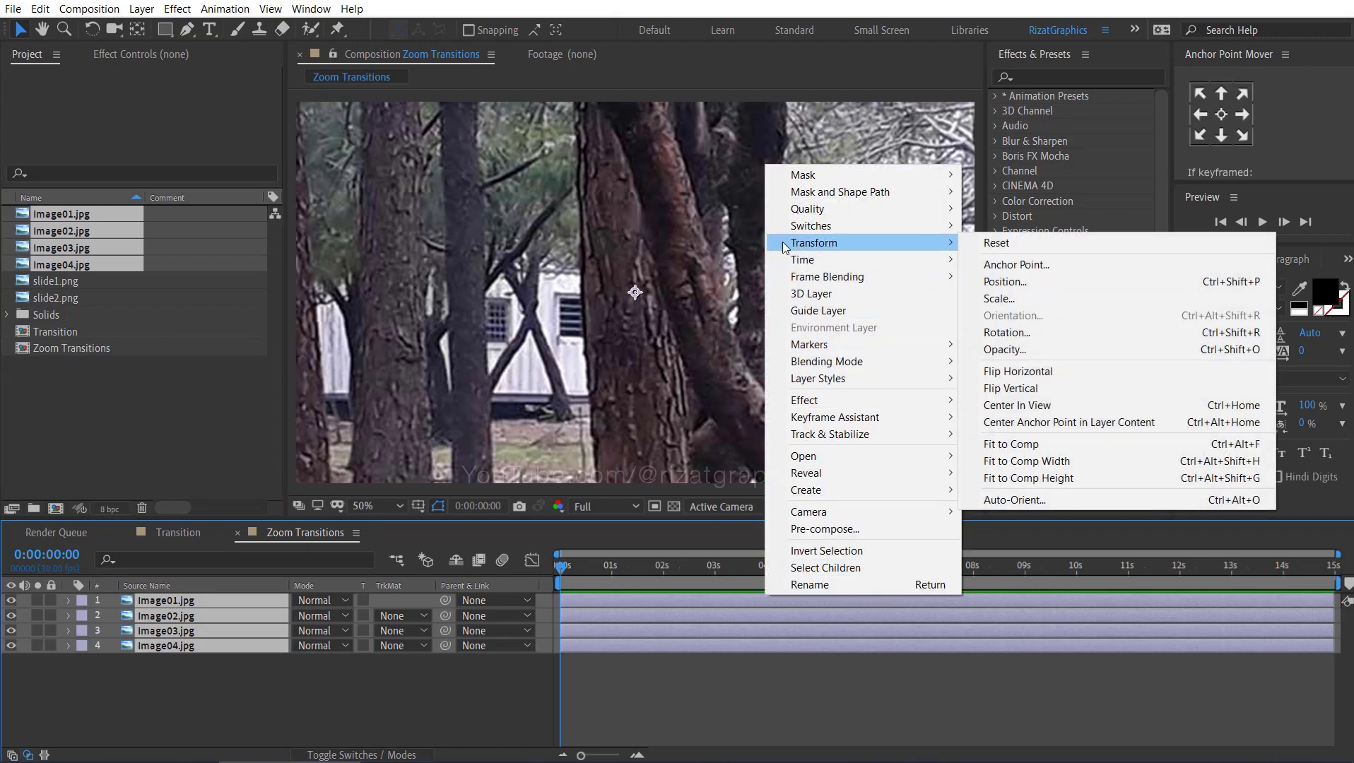
pyautogui.click(1028, 445)
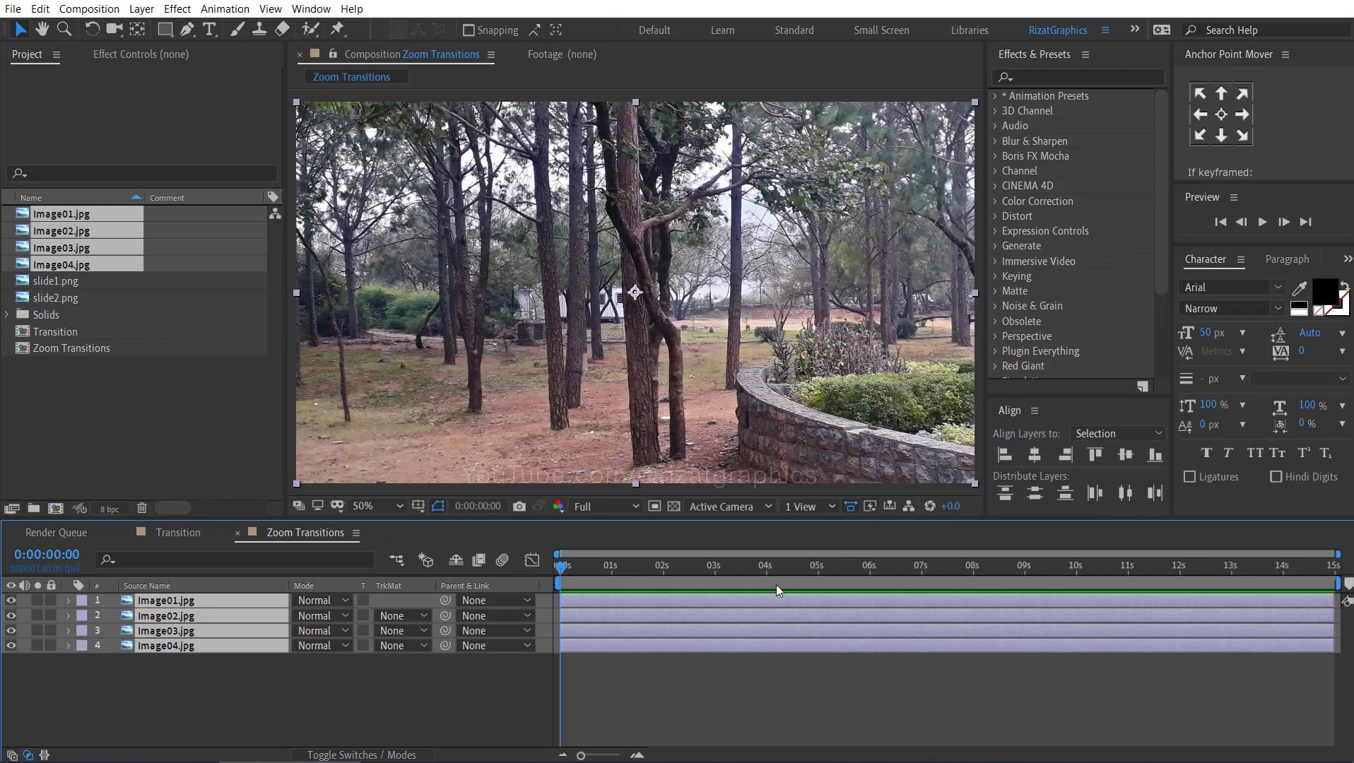
pyautogui.click(481, 674)
# Step: Trim the starts of Image02.jpg, Image03.jpg and Image04.jpg to 4, 8 and 12 seconds respectively
pyautogui.click(768, 566)
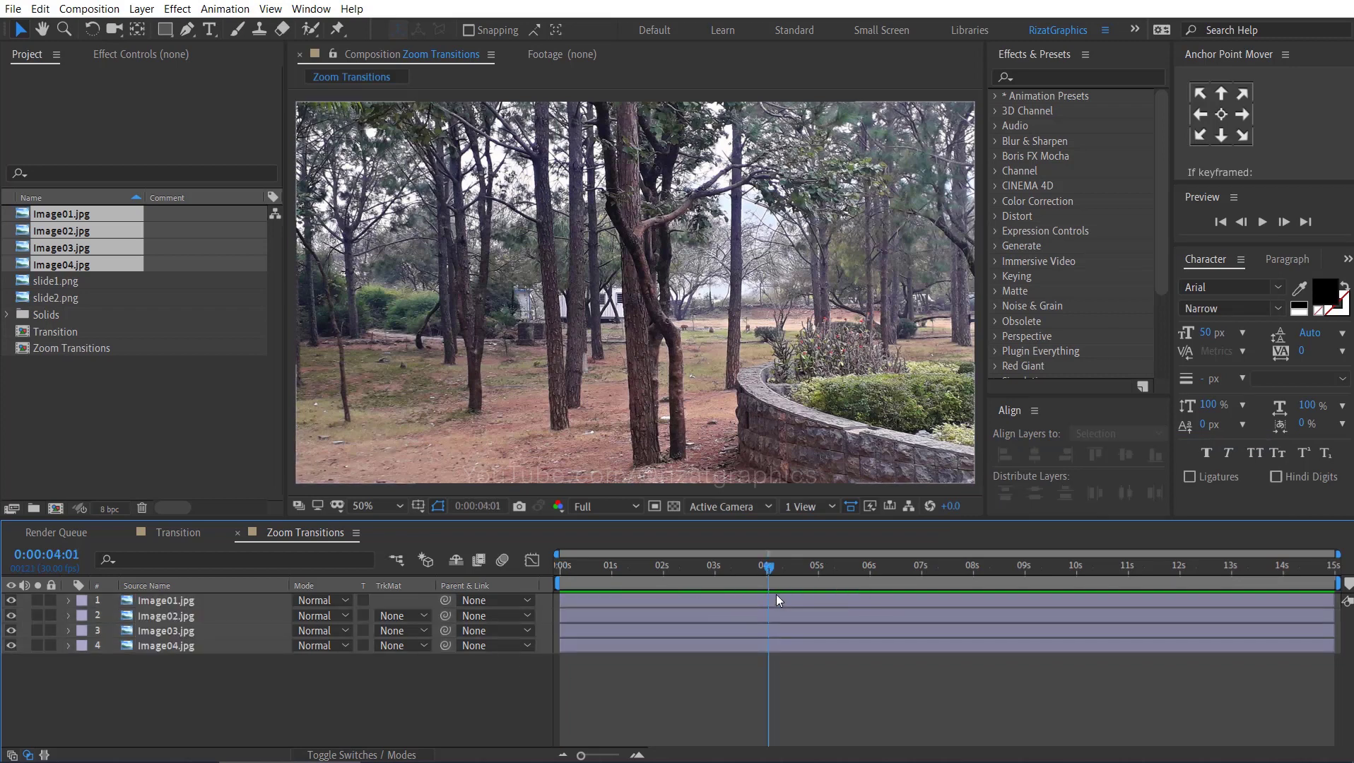
pyautogui.click(609, 615)
pyautogui.hotkey('alt', '[')
pyautogui.click(974, 566)
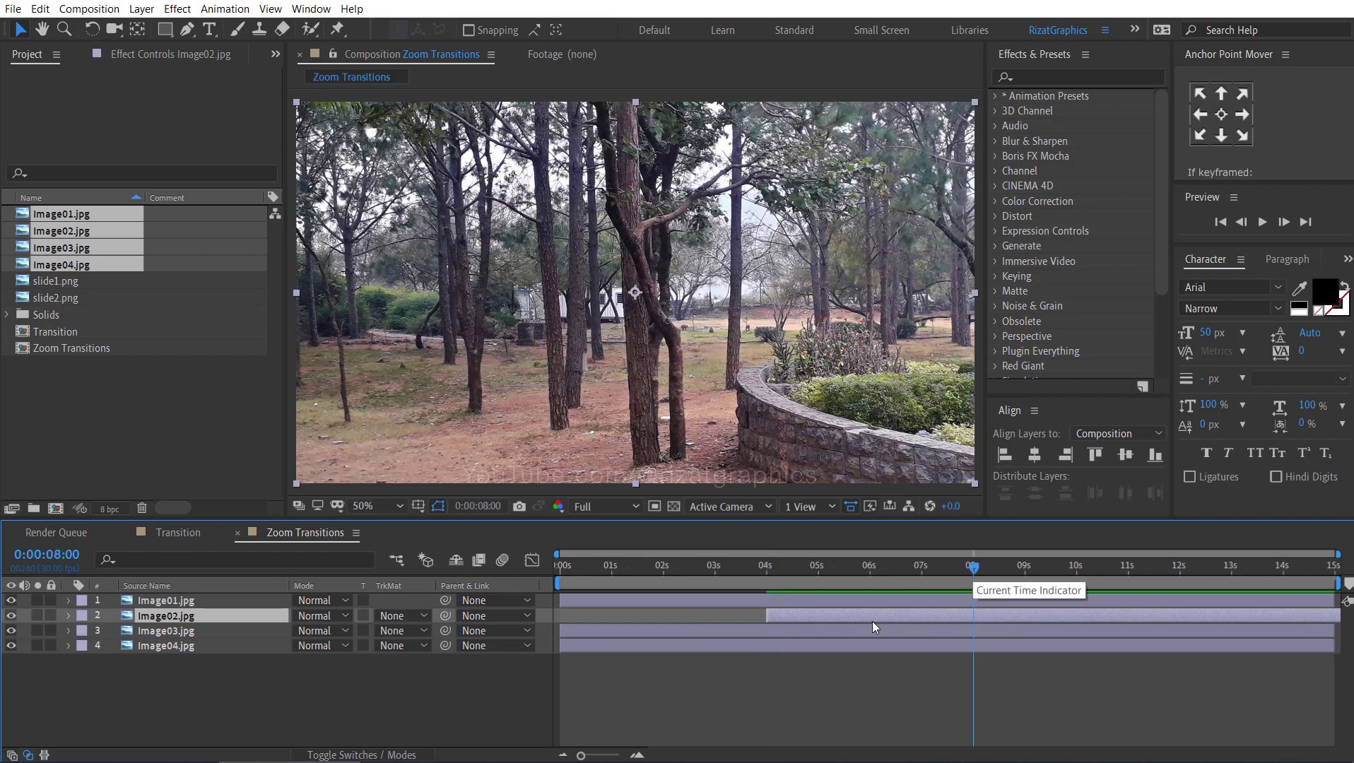
pyautogui.click(1011, 631)
pyautogui.hotkey('alt', '[')
pyautogui.click(1180, 566)
pyautogui.click(1243, 645)
pyautogui.hotkey('alt', '[')
# Step: Split Image01.jpg at 0:00:04:00 and delete the part after the split
pyautogui.click(766, 566)
pyautogui.click(813, 600)
pyautogui.click(40, 9)
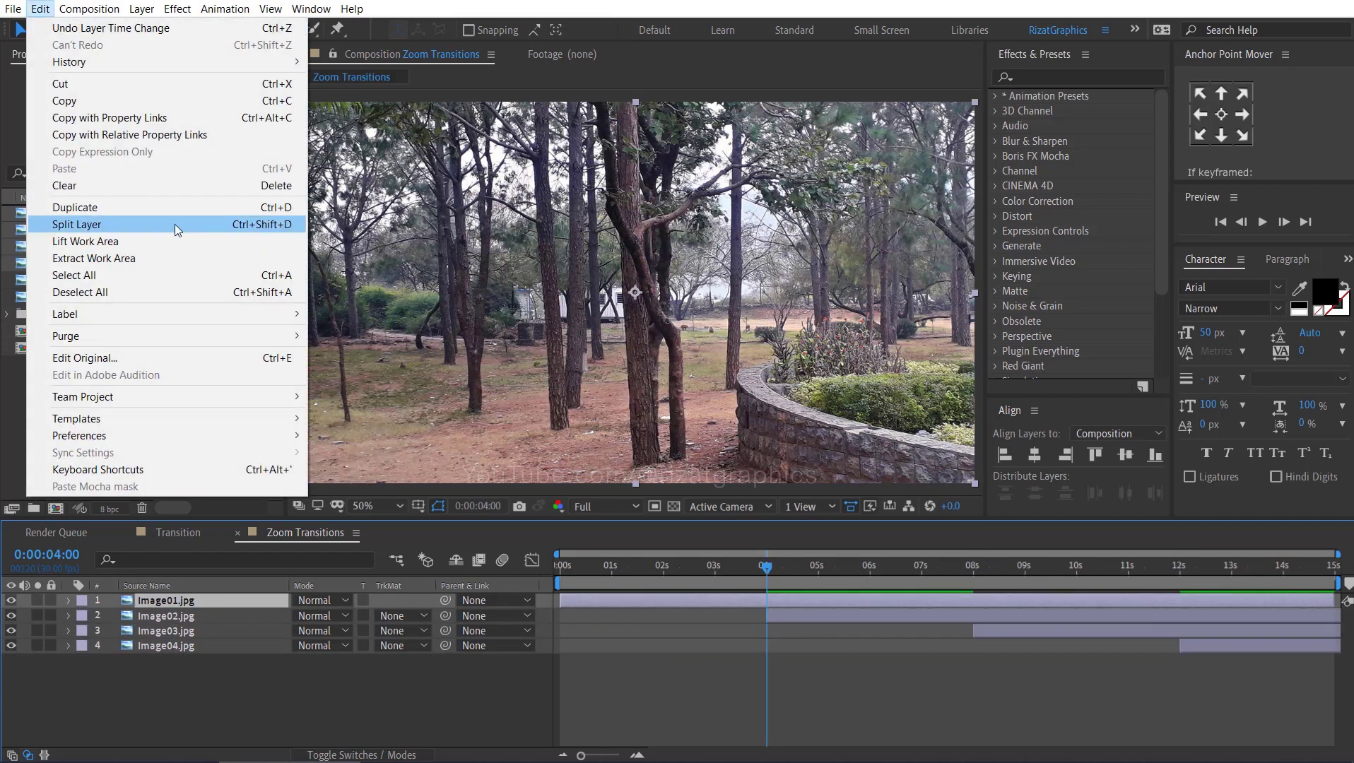
pyautogui.click(177, 225)
pyautogui.press('Delete')
# Step: Trim the end of Image02.jpg to 8 seconds and the end of Image03.jpg to 12 seconds
pyautogui.click(974, 566)
pyautogui.click(971, 617)
pyautogui.hotkey('alt', ']')
pyautogui.click(1180, 566)
pyautogui.click(1181, 627)
pyautogui.hotkey('alt', ']')
pyautogui.press('F2')
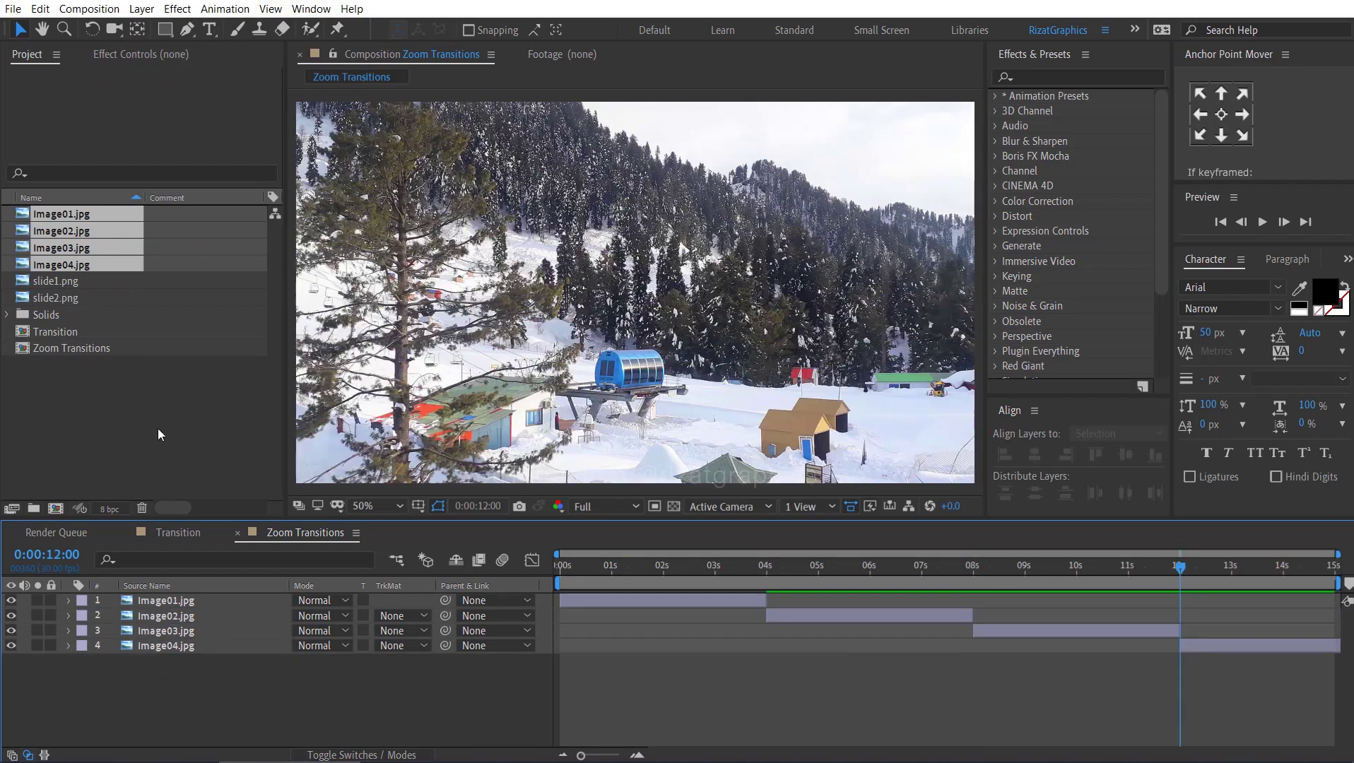
# Step: Place the Transition composition above the images with its CUT marker at 0:00:03:29 and enable Collapse Transformations on it
pyautogui.moveTo(84, 332); pyautogui.dragTo(126, 608)
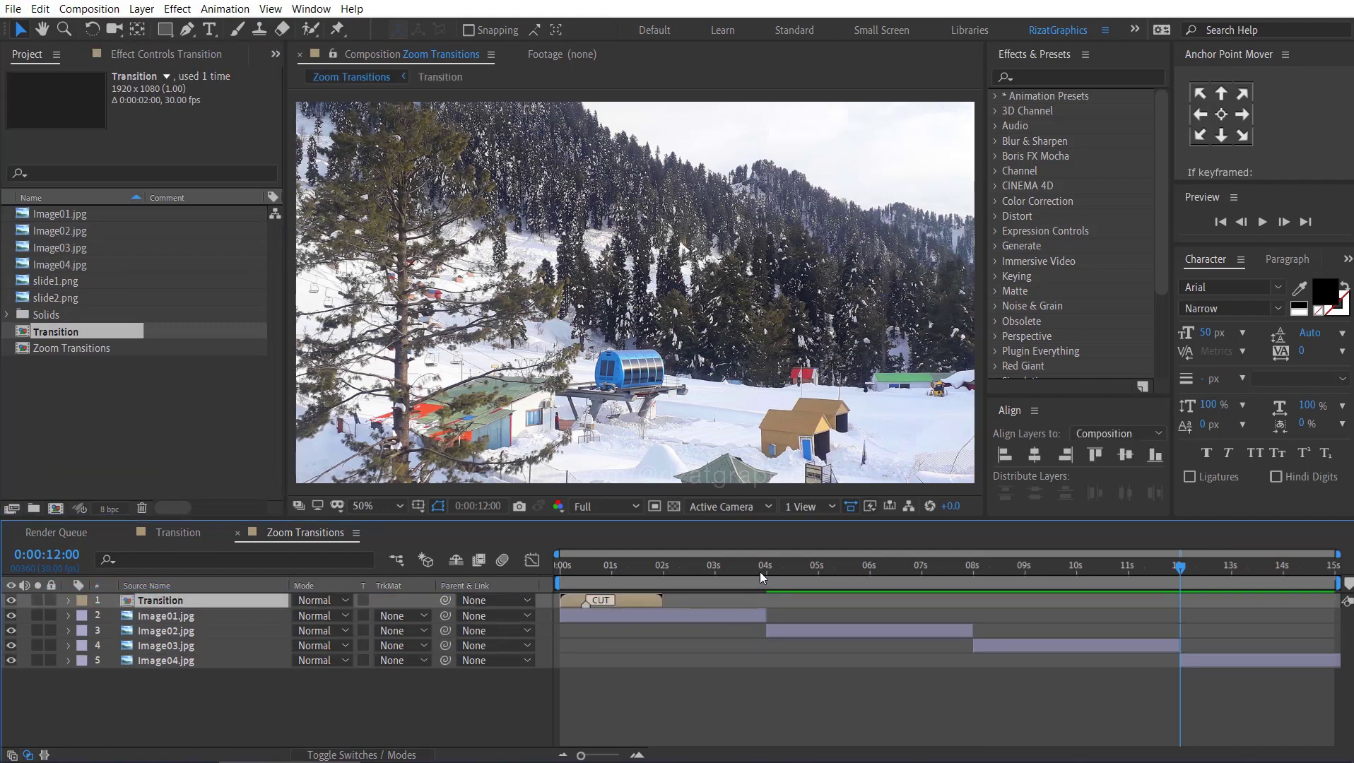
pyautogui.moveTo(762, 568); pyautogui.dragTo(765, 569)
pyautogui.moveTo(634, 603); pyautogui.dragTo(814, 605)
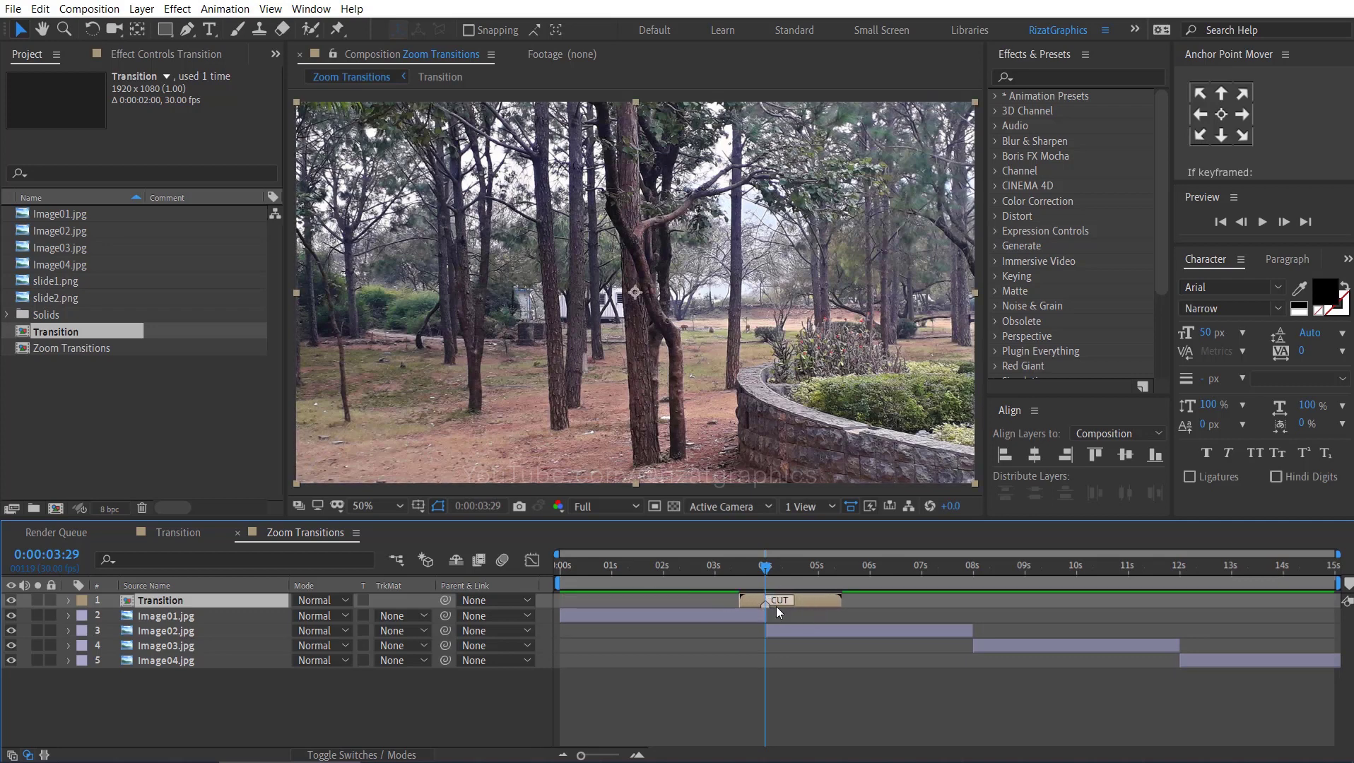
pyautogui.click(353, 755)
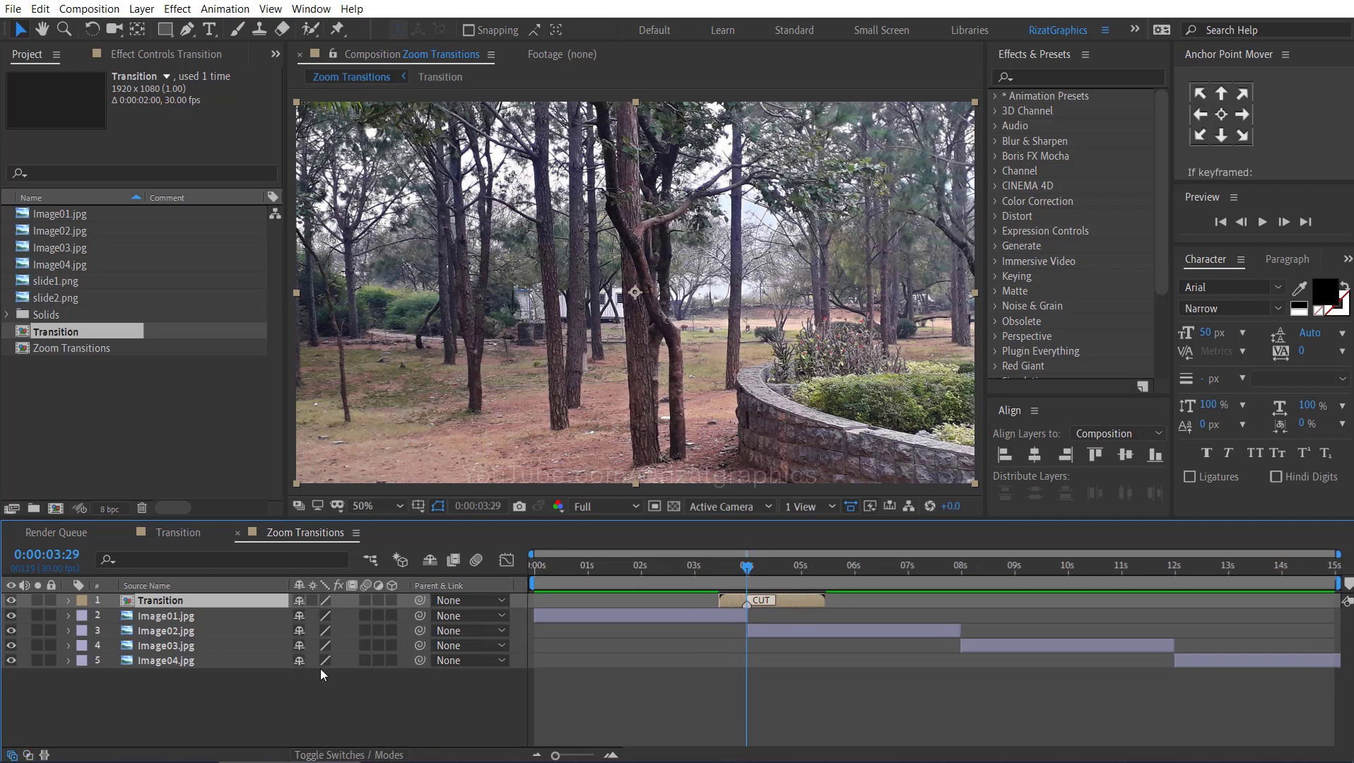
pyautogui.click(313, 602)
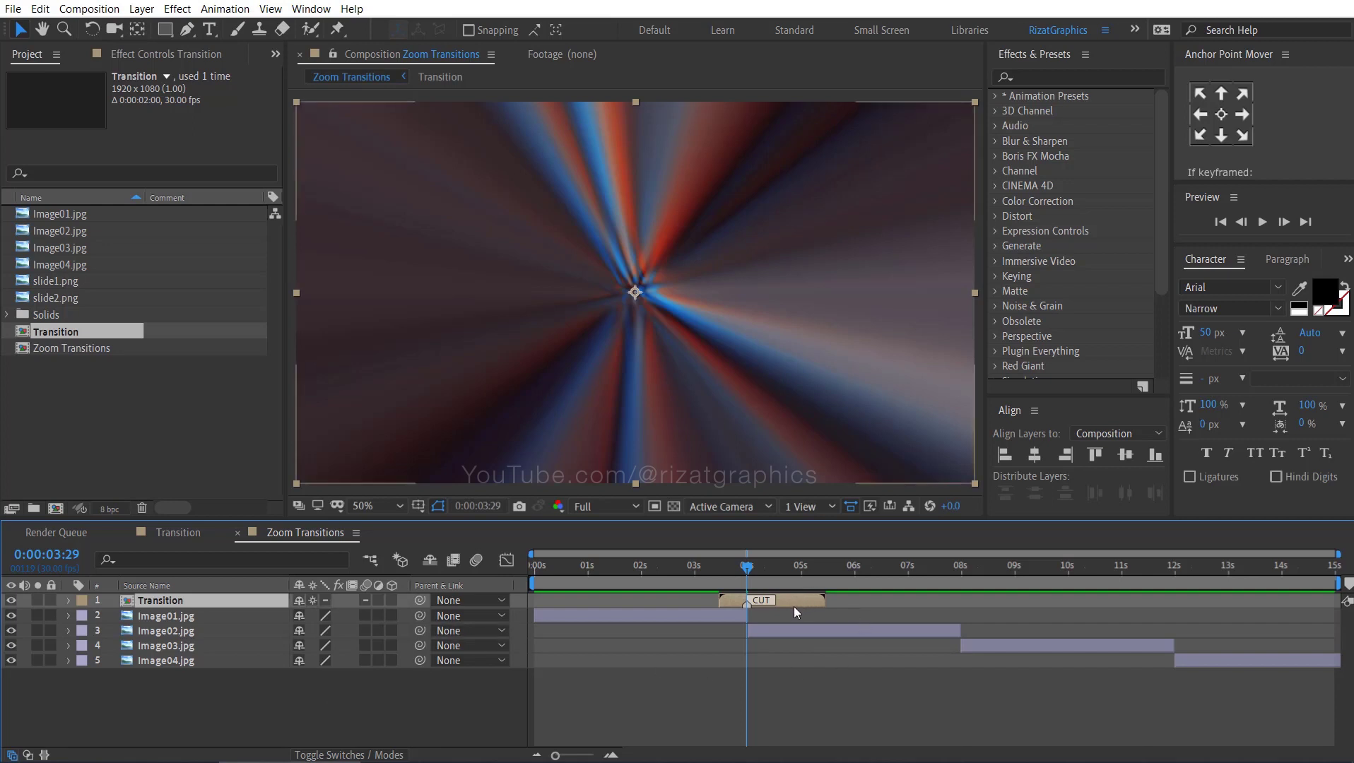
# Step: Duplicate the Transition layer and align the copy's CUT marker with the Image02–Image03 cut at 0:00:07:29
pyautogui.hotkey('ctrl', 'd')
pyautogui.moveTo(788, 617); pyautogui.dragTo(1002, 621)
pyautogui.click(959, 571)
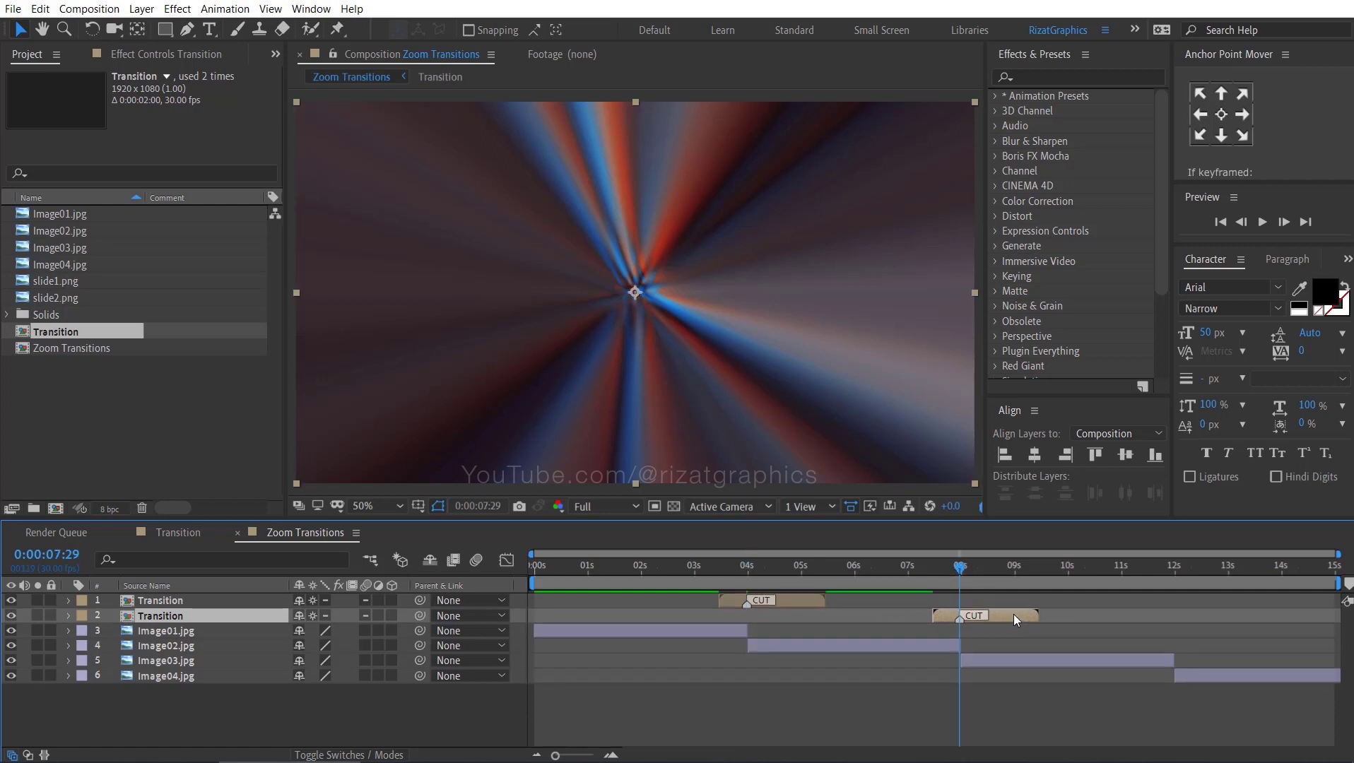
# Step: Duplicate the second Transition layer and align the new copy's CUT marker with the Image03–Image04 cut at 0:00:11:29
pyautogui.hotkey('ctrl', 'd')
pyautogui.moveTo(1003, 628); pyautogui.dragTo(1212, 638)
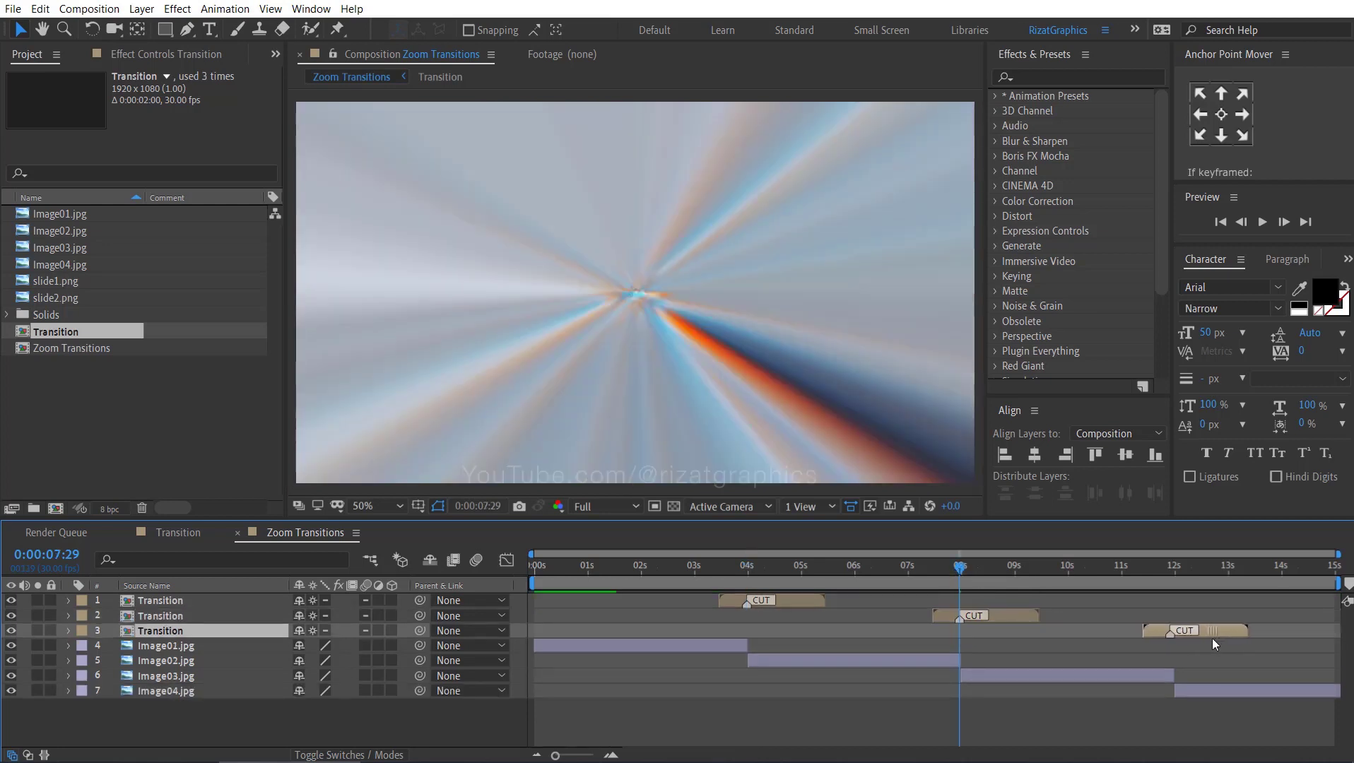
pyautogui.click(1172, 568)
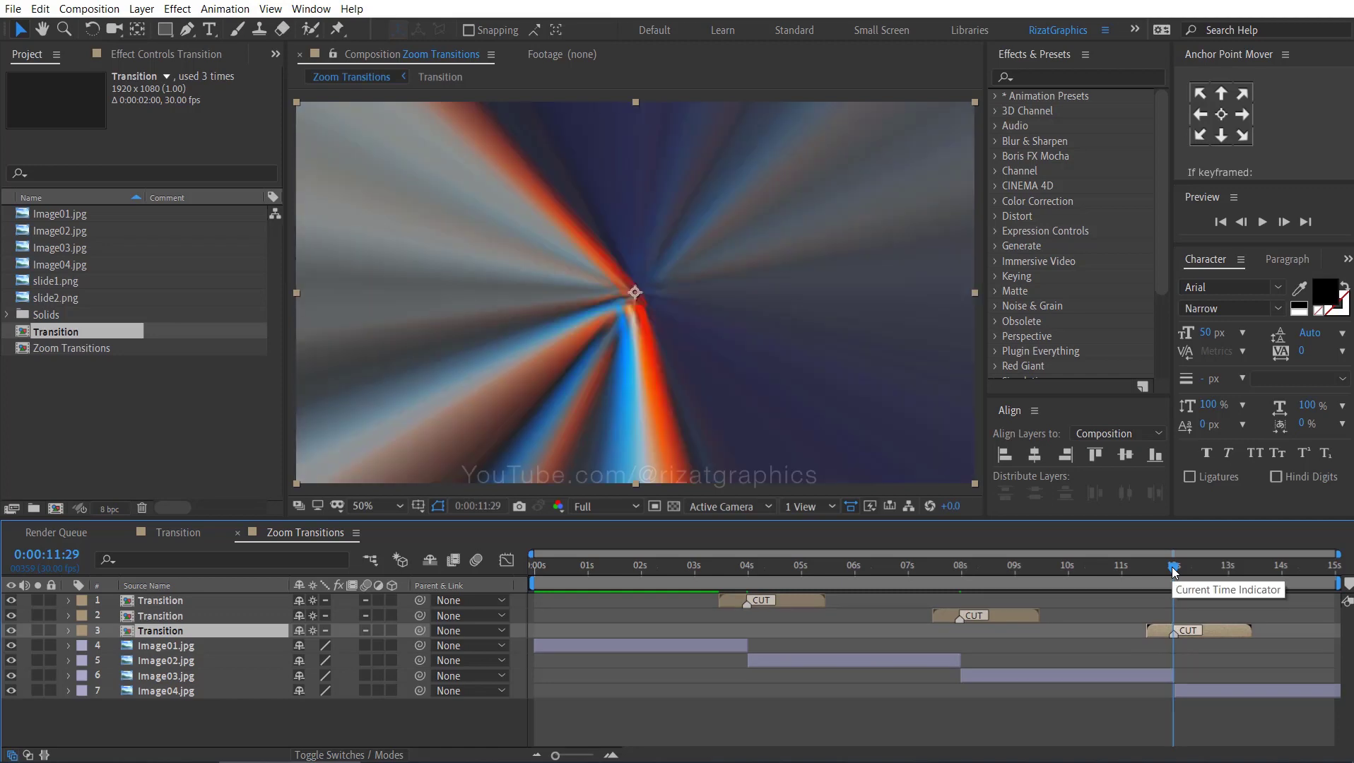
# Step: Preview the Zoom Transitions composition from the first frame
pyautogui.click(1182, 689)
pyautogui.press('Home')
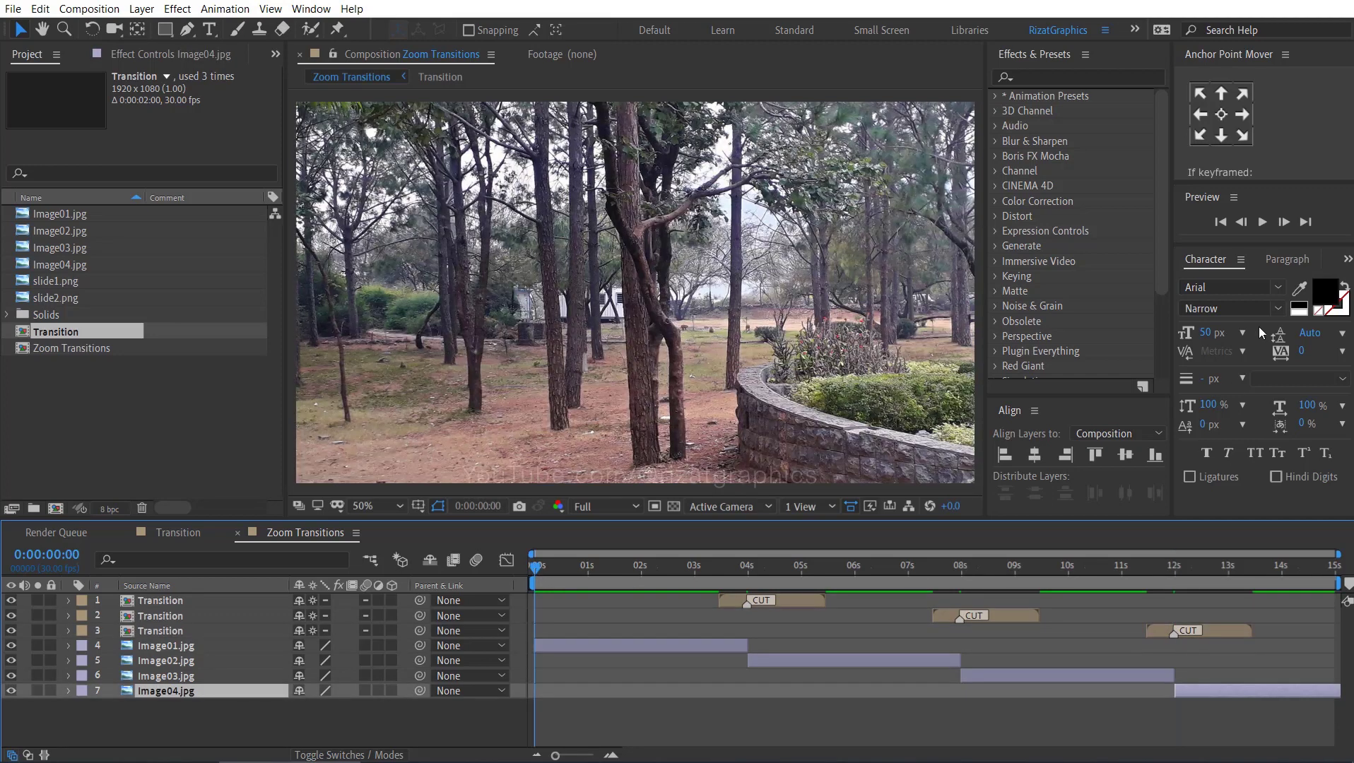
pyautogui.click(1265, 224)
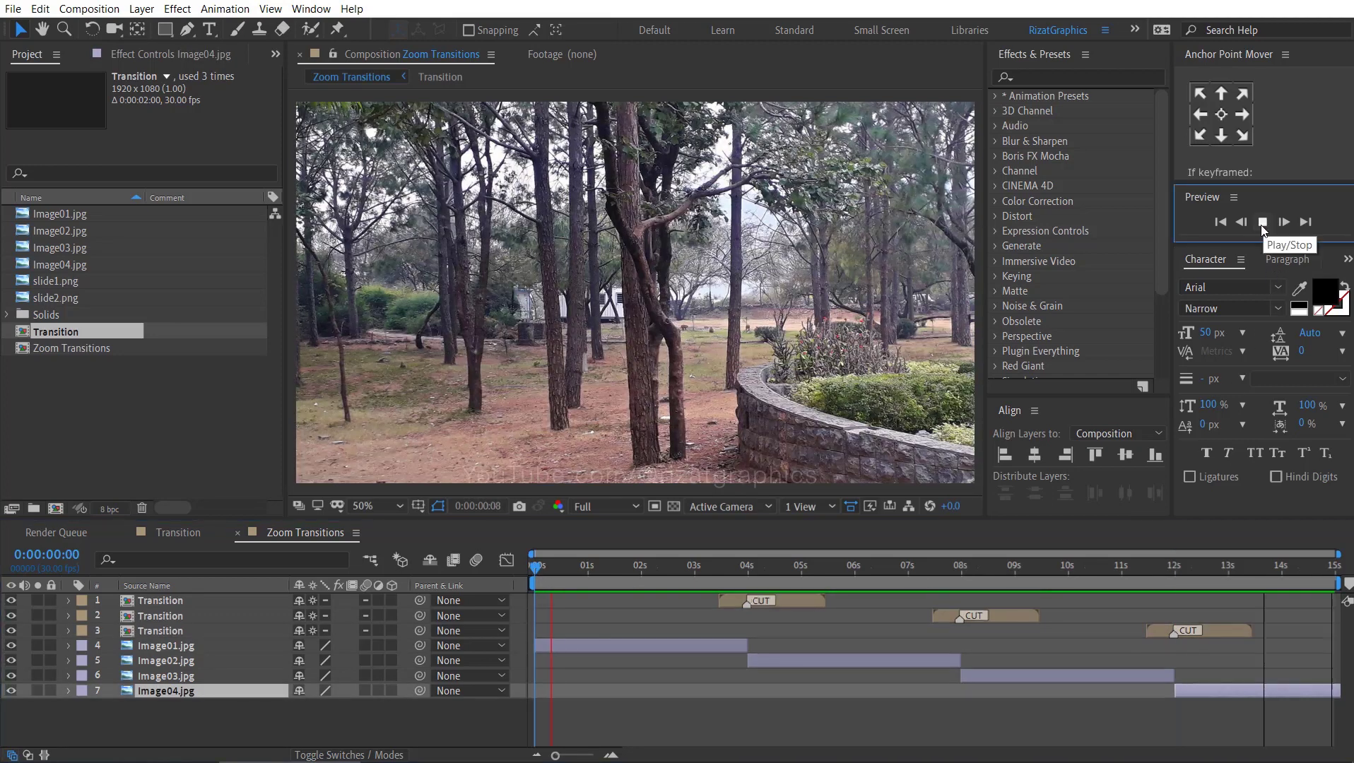